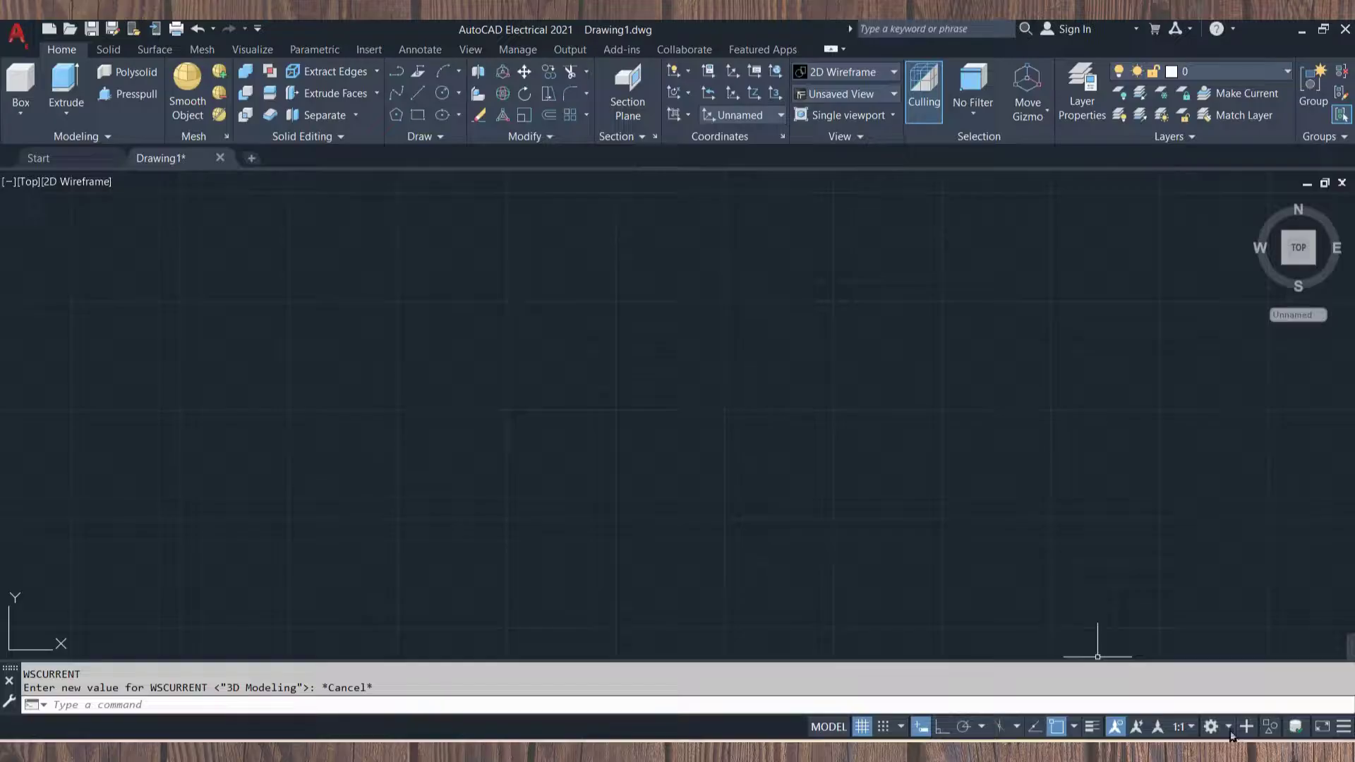
Draw a 43-diameter circle near the bottom centre of the empty drawing.
left_click(1227, 728)
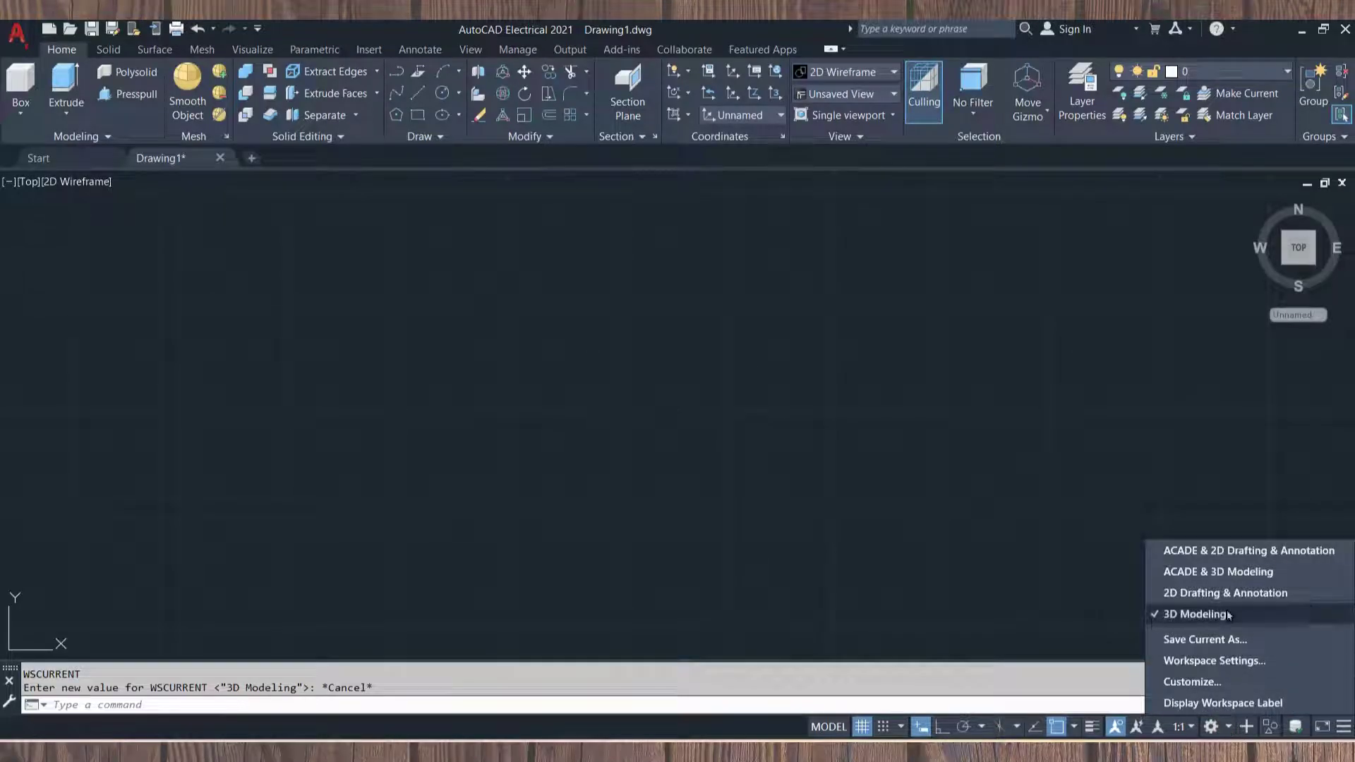
left_click(725, 550)
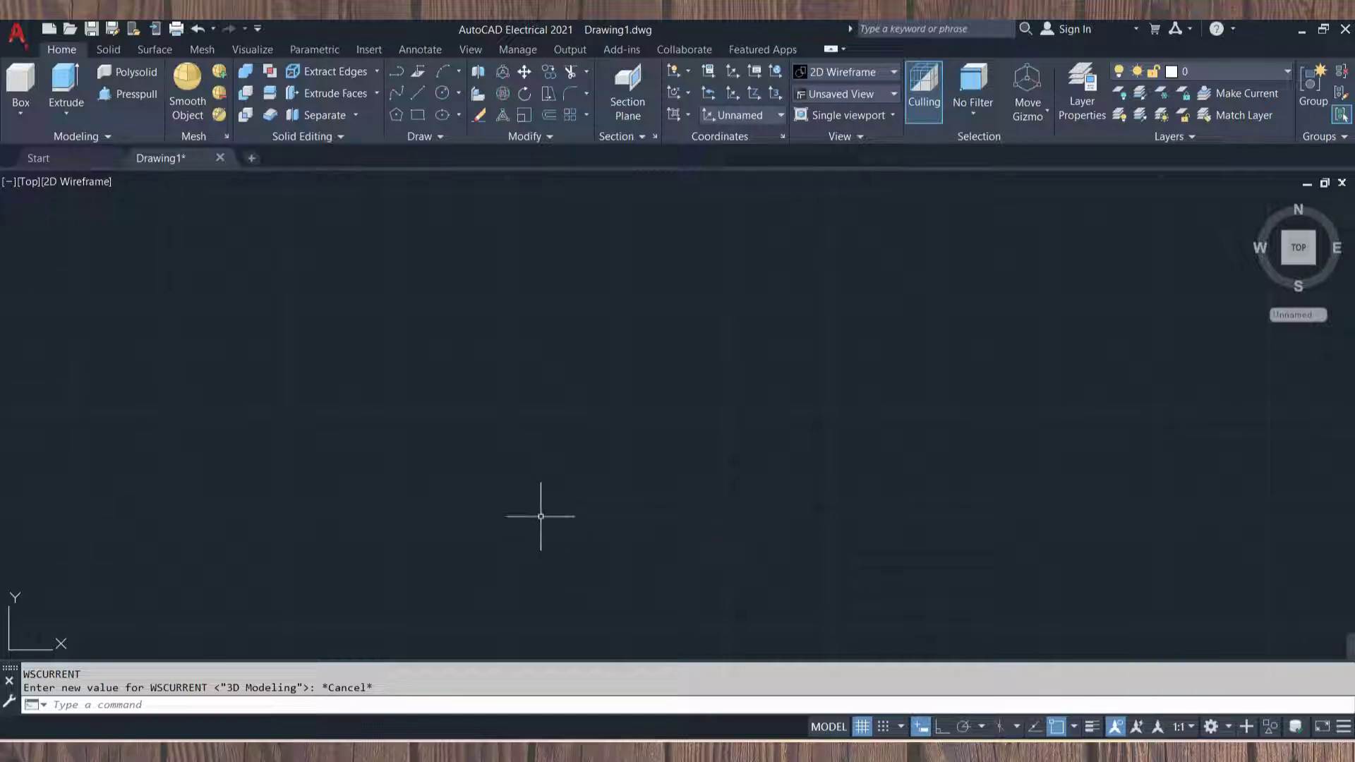
type("c")
key("Return")
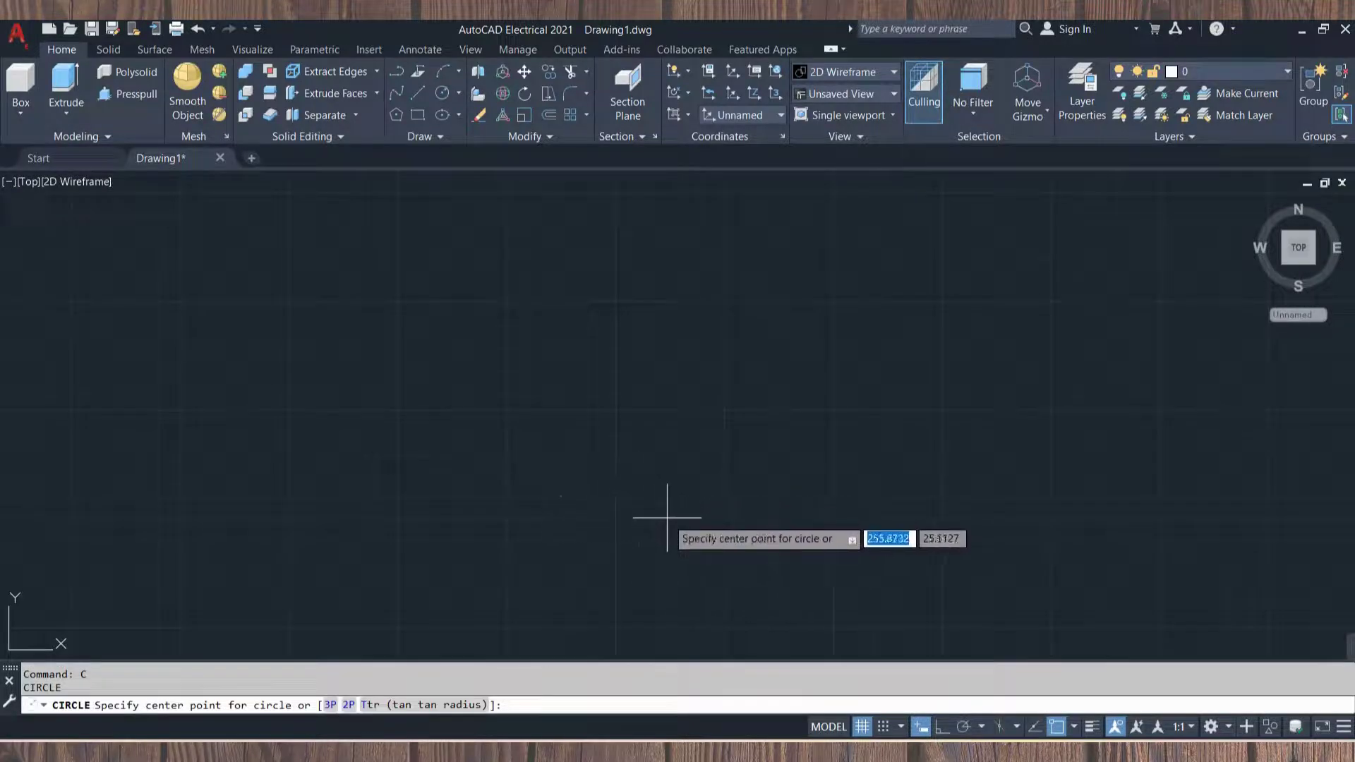
left_click(666, 518)
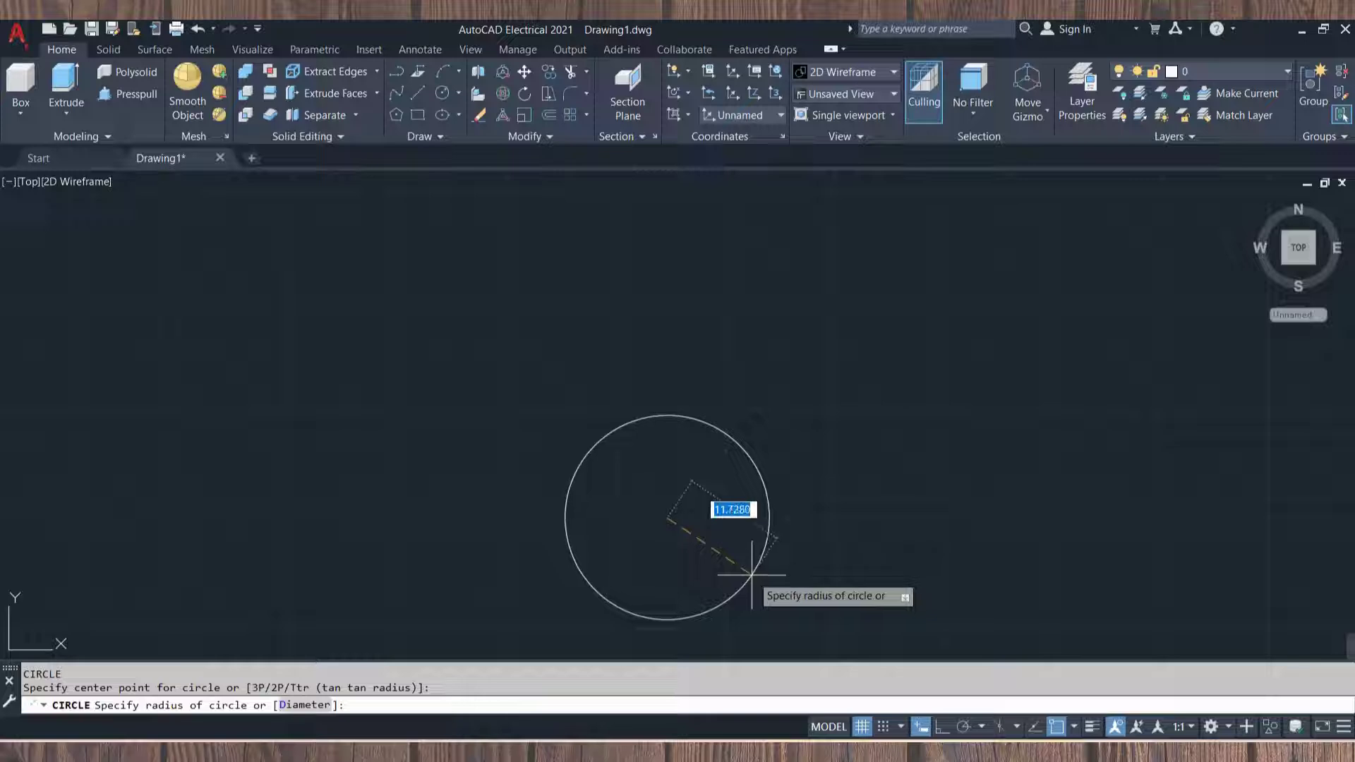
type("d")
key("Return")
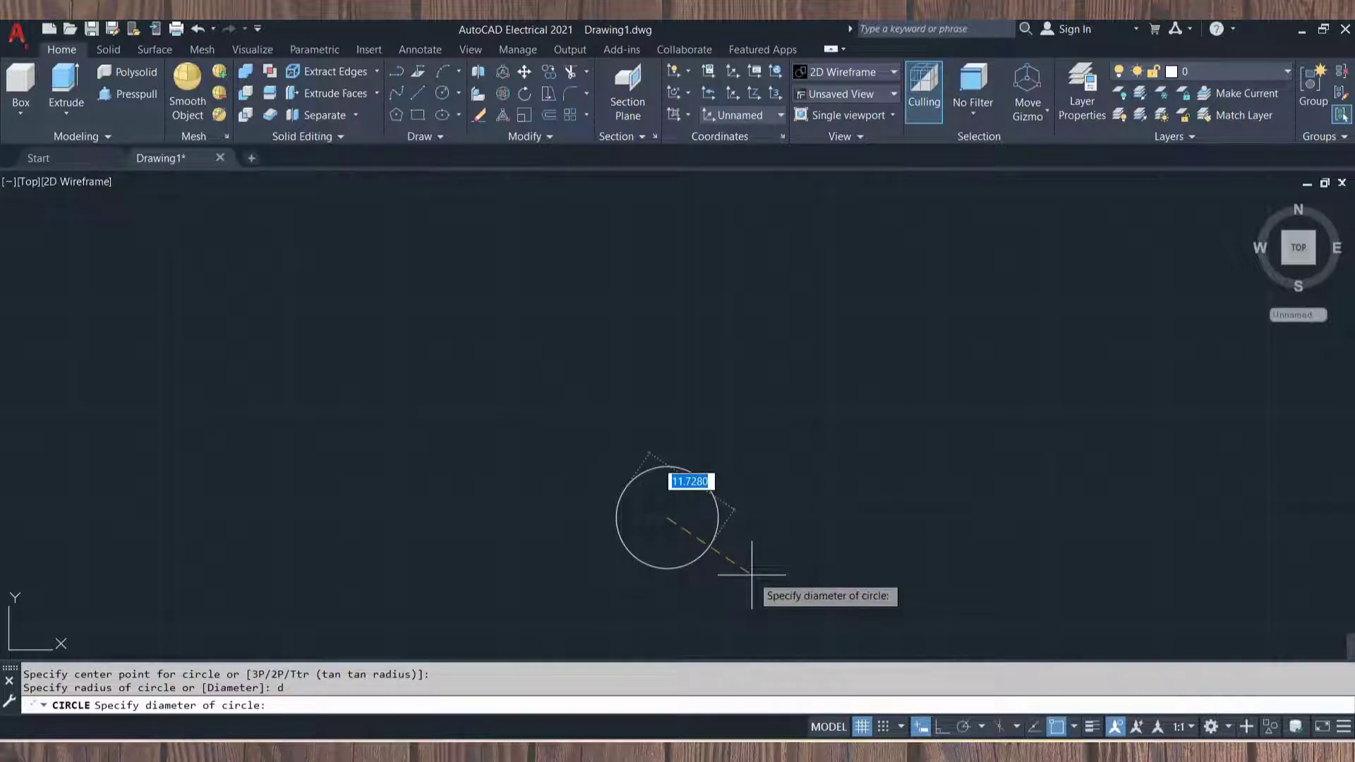
type("43")
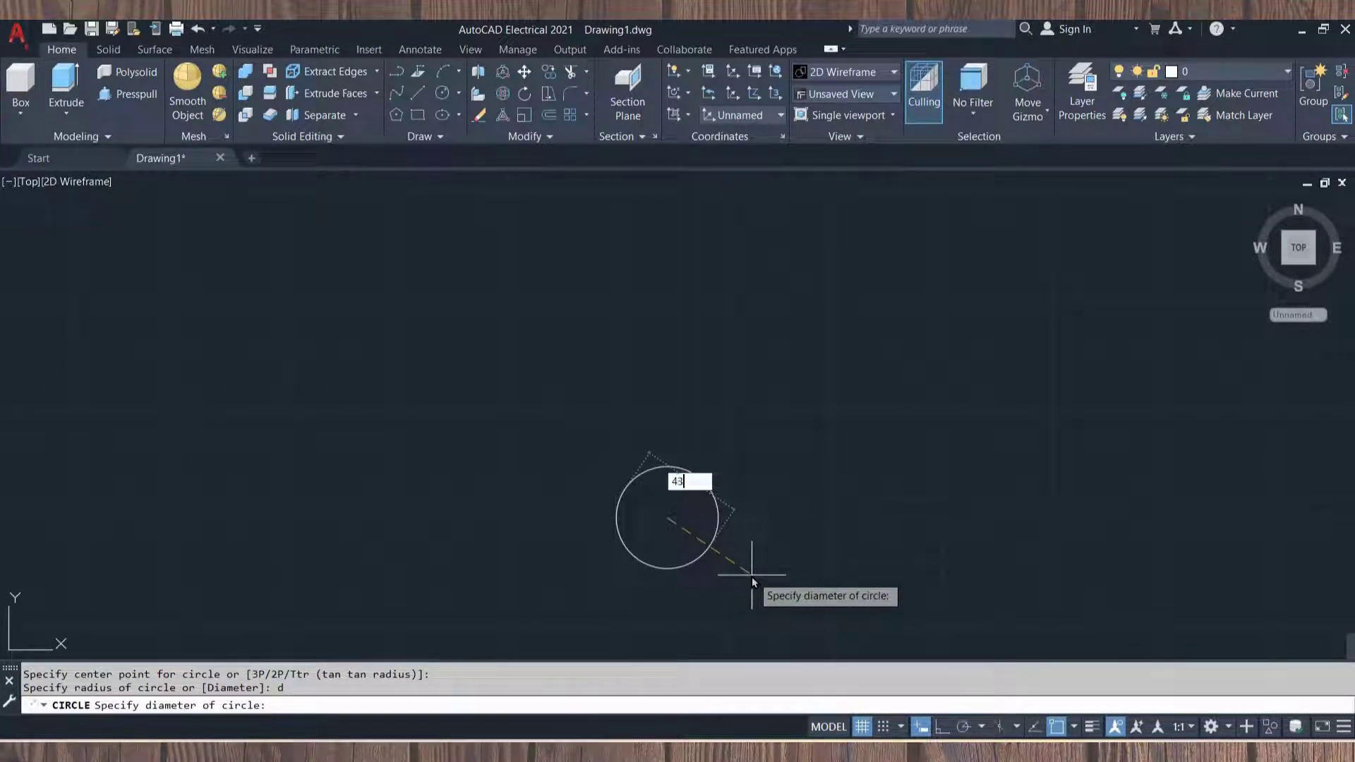
key("Return")
Zoom out and restart the CIRCLE command for the next circle.
scroll(751, 575, "down", 2)
scroll(752, 575, "down", 2)
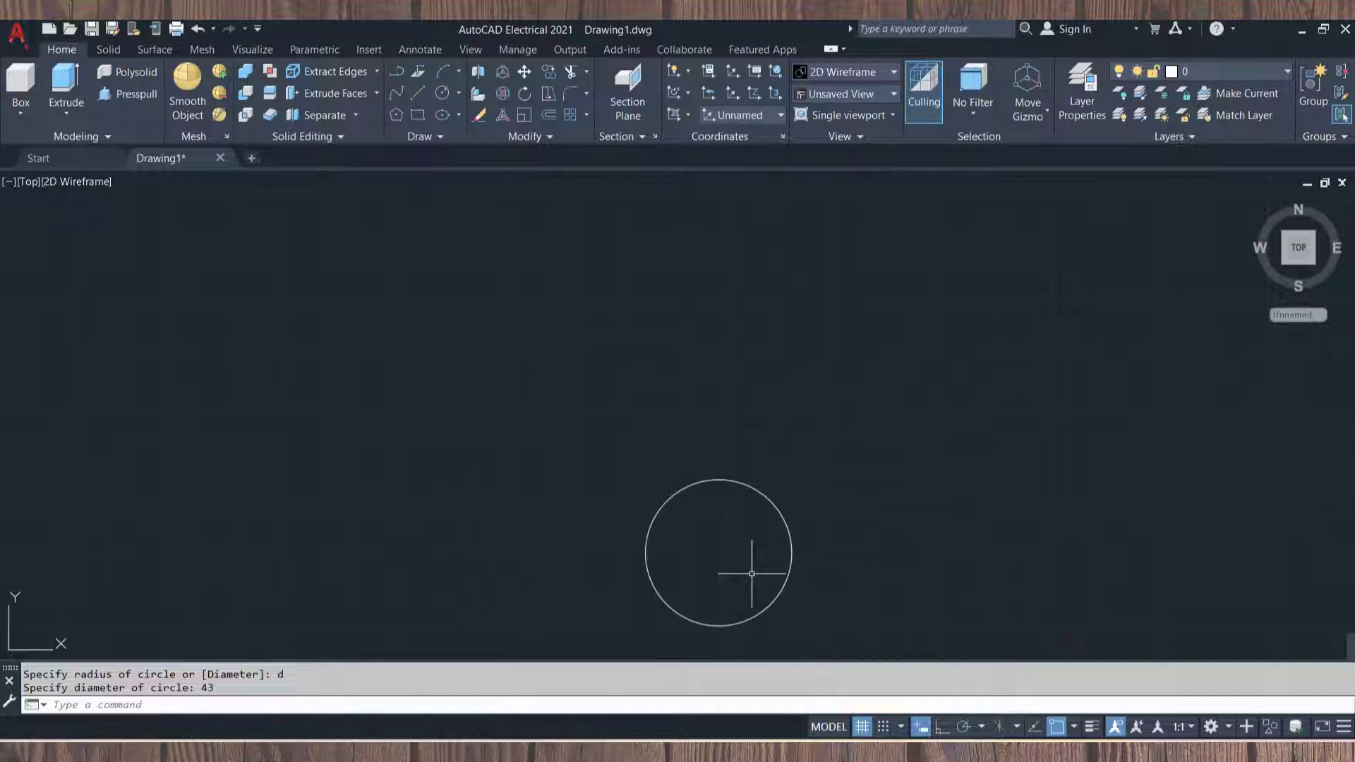
type("c")
key("Return")
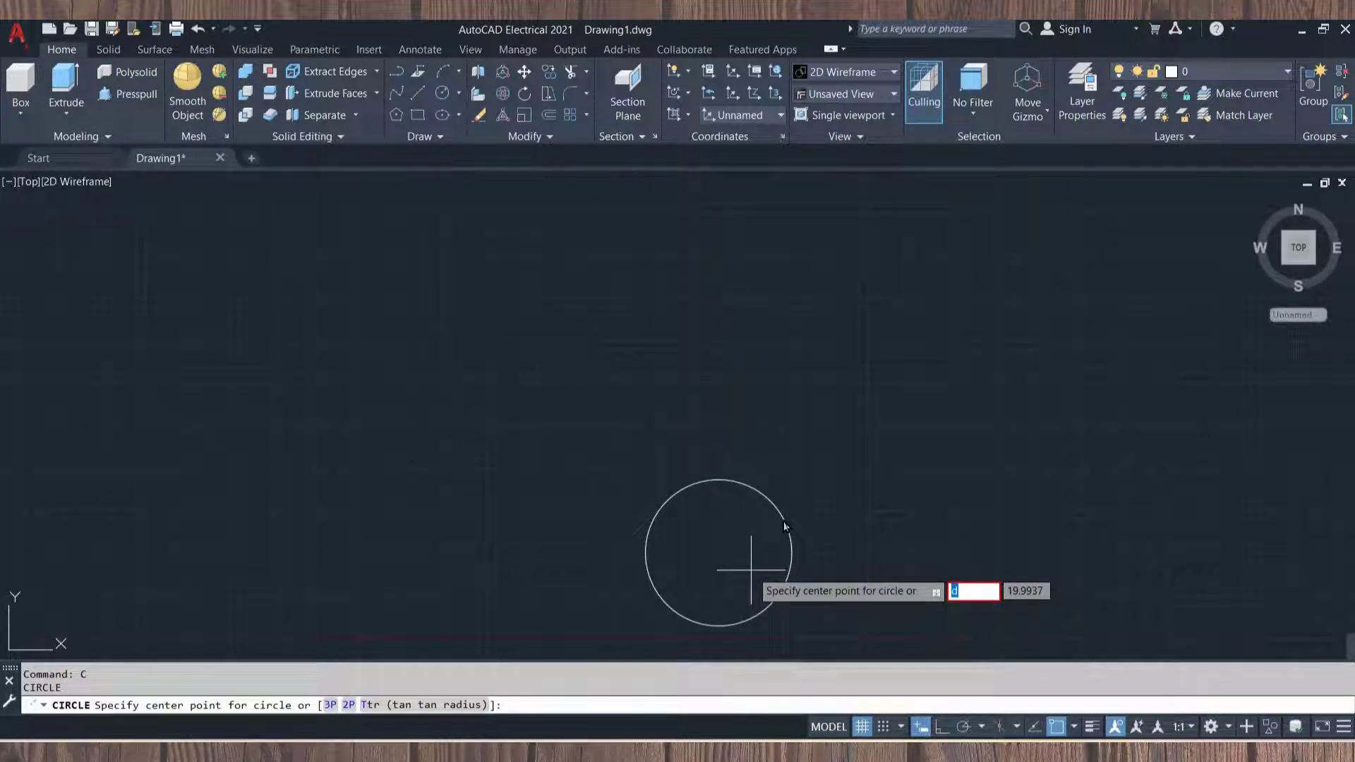
key("Escape")
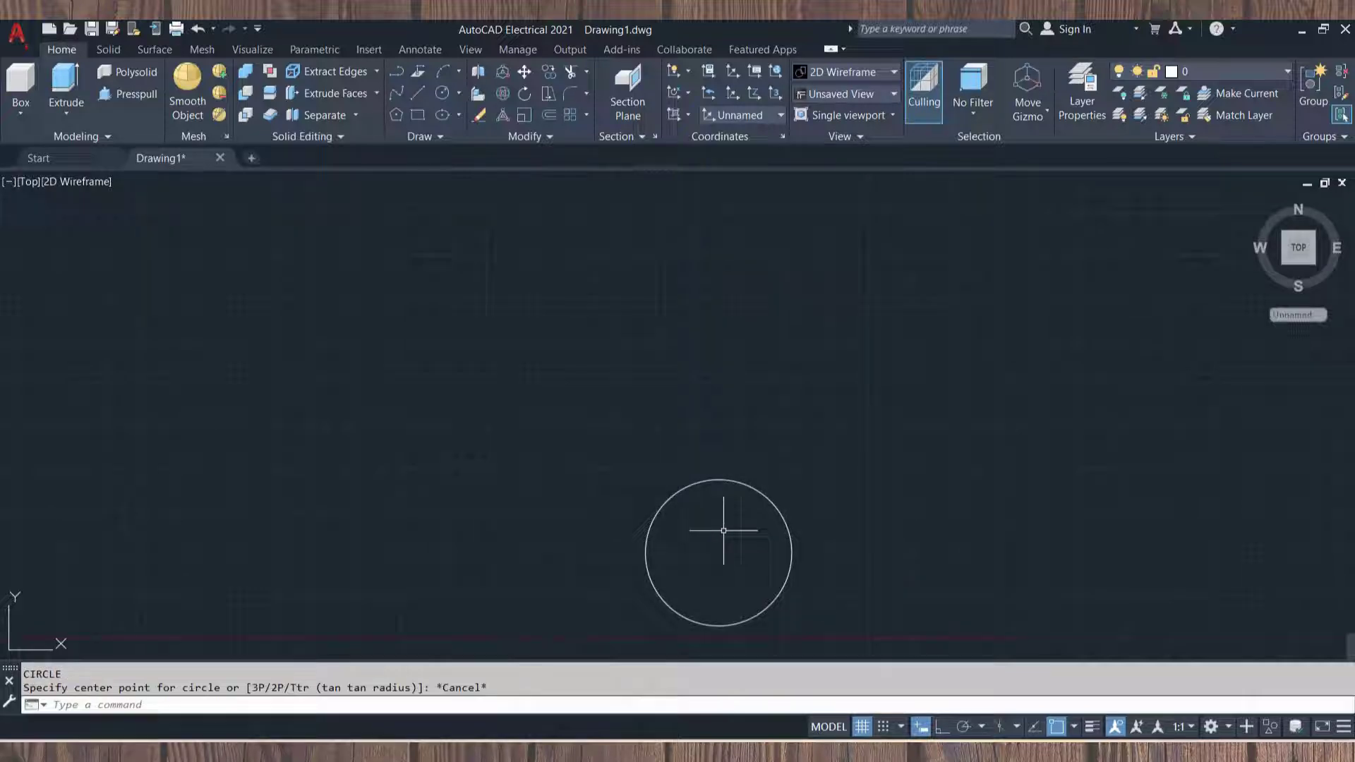
type("c")
key("Return")
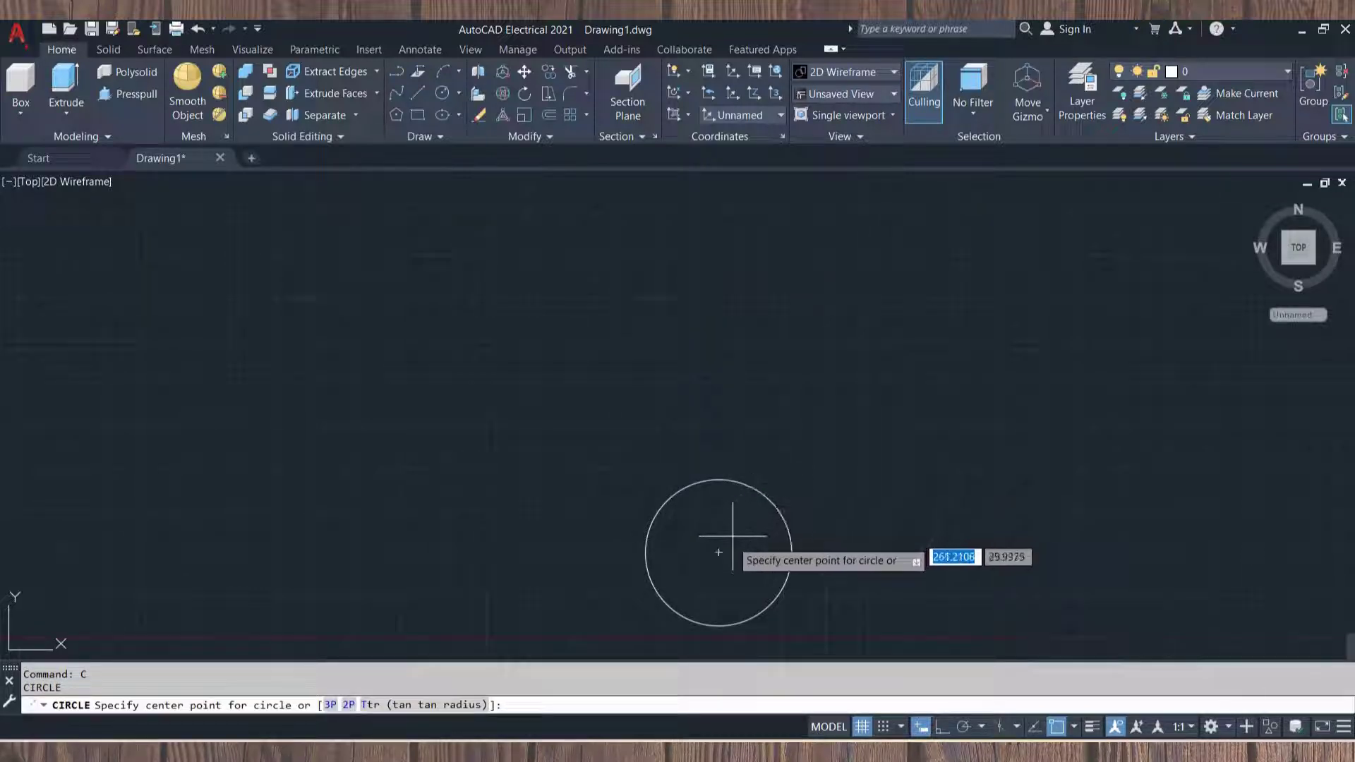
Add a 34-diameter circle concentric with the first circle.
left_click(719, 552)
type("c")
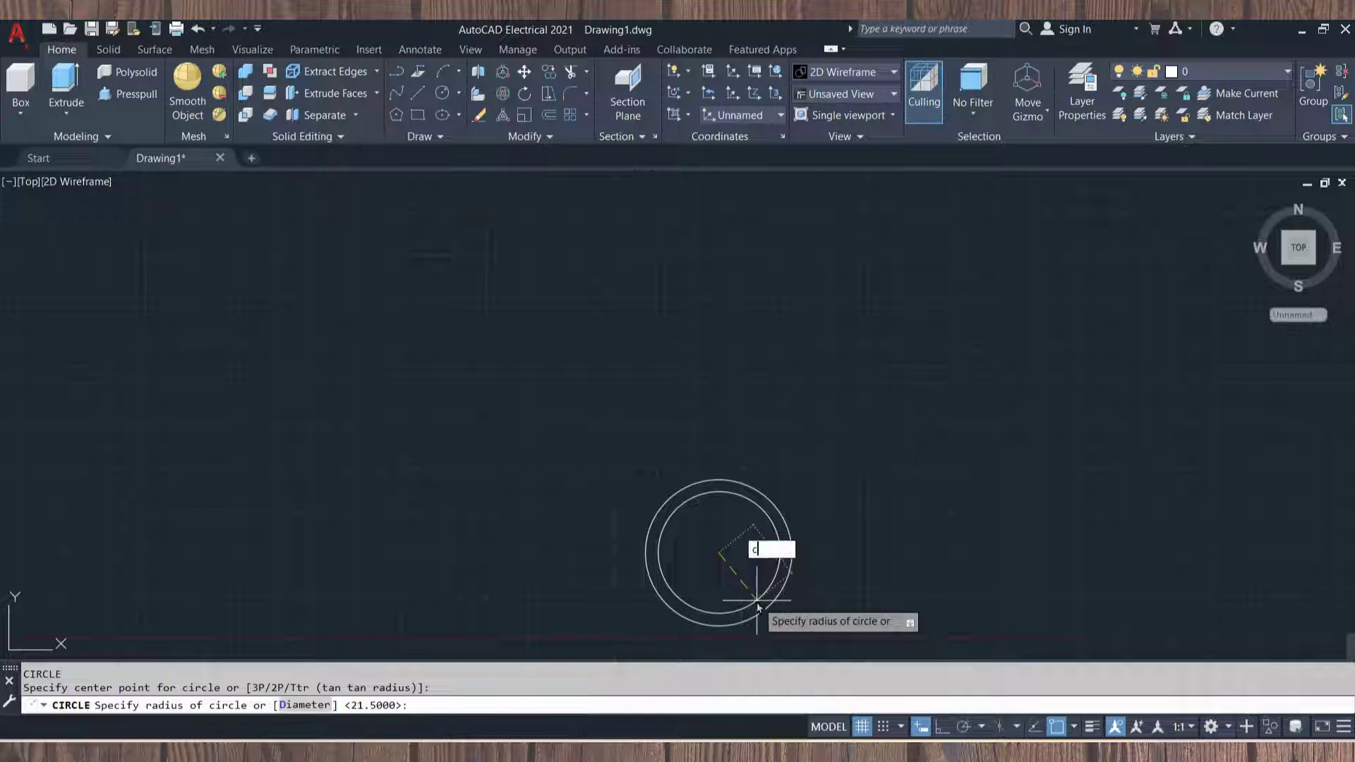
type("d")
key("Return")
type("34")
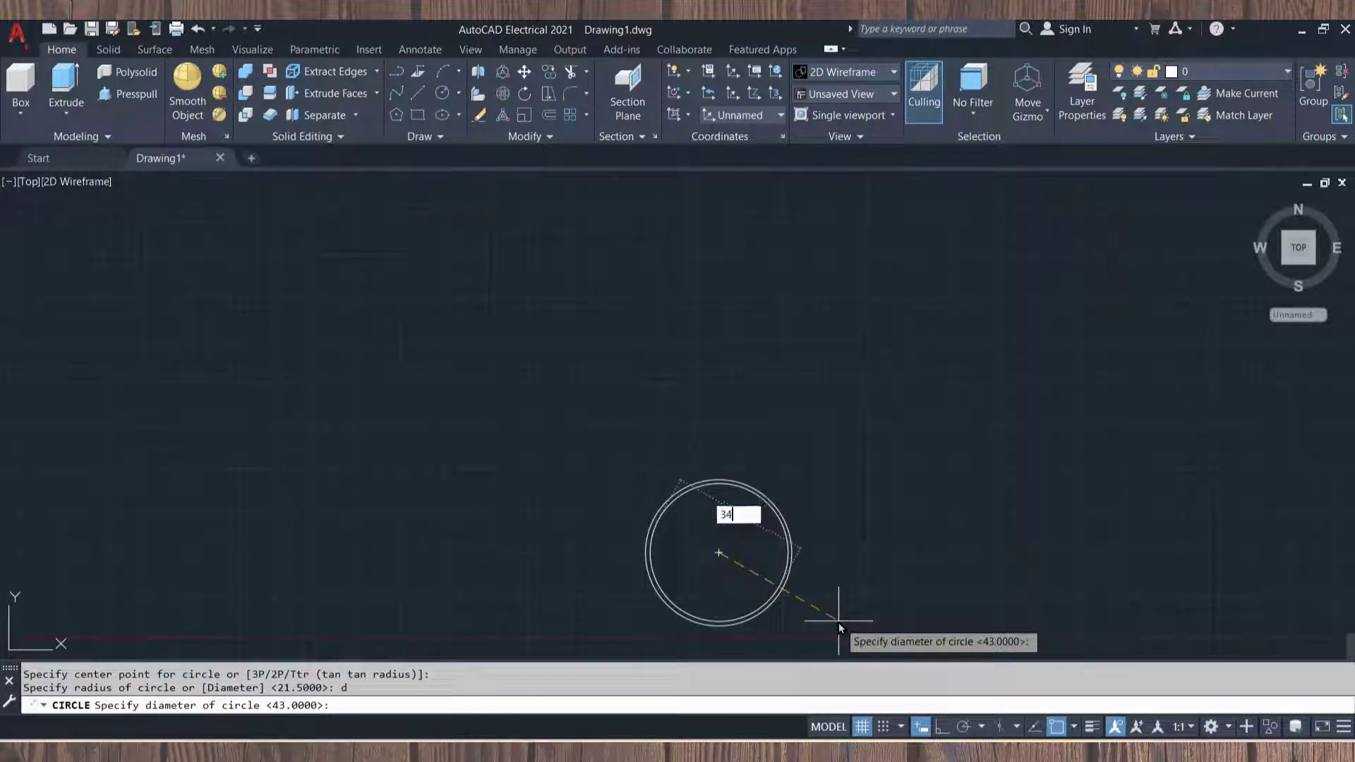
key("Return")
type("c")
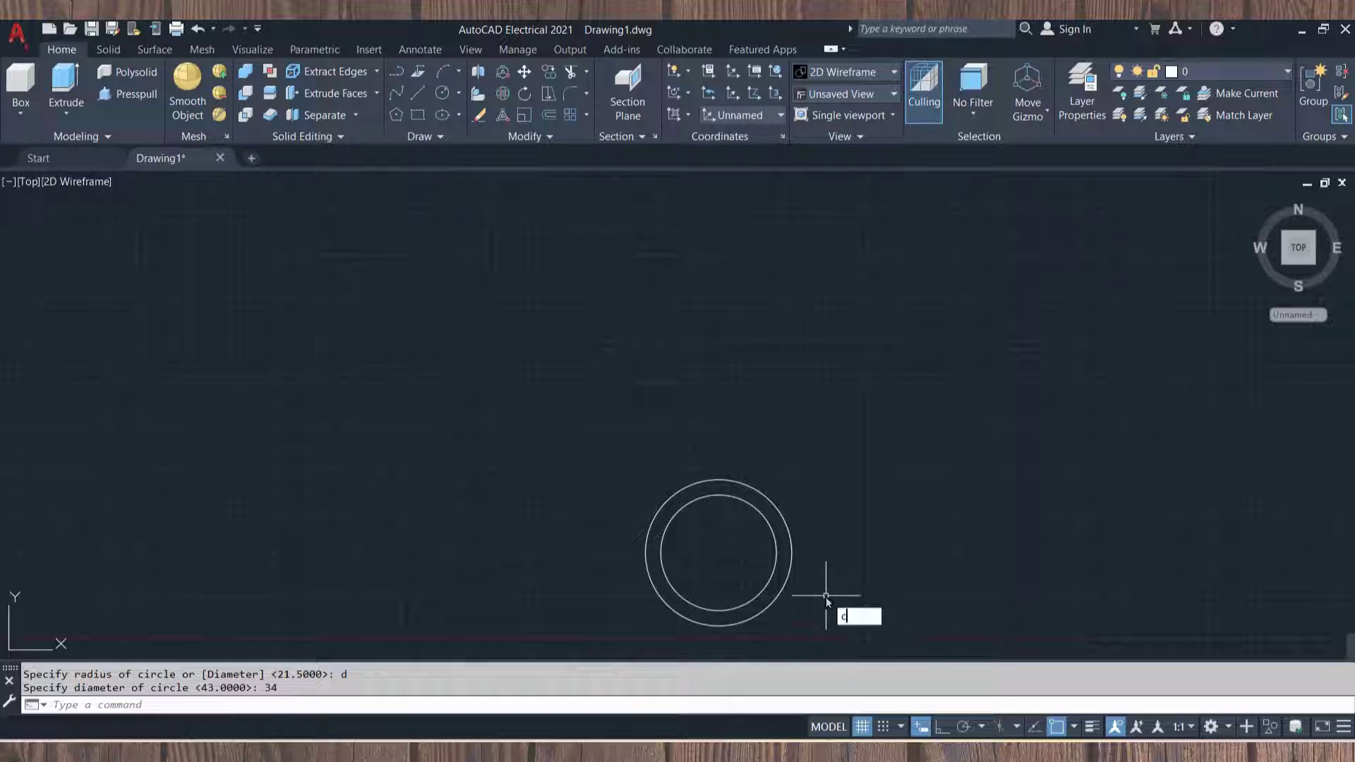
key("Return")
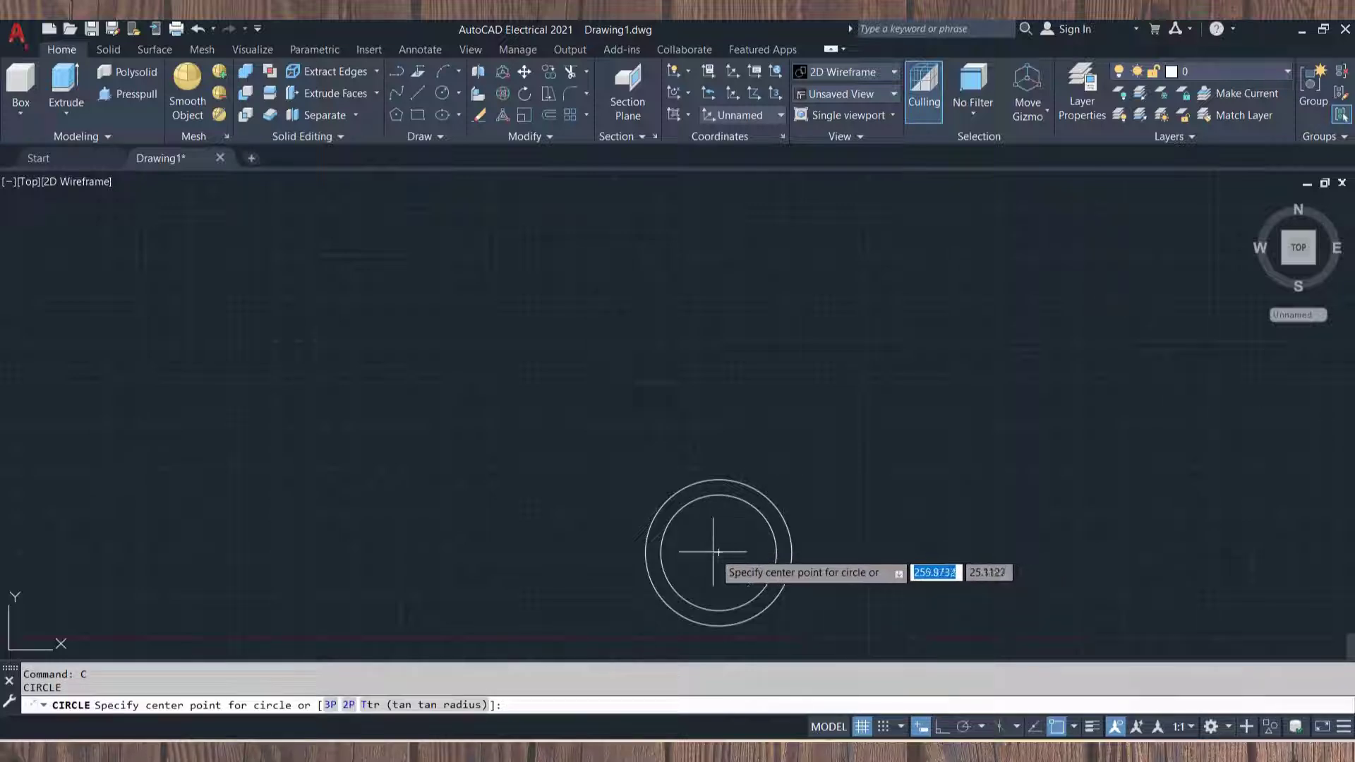
left_click(718, 551)
key("Escape")
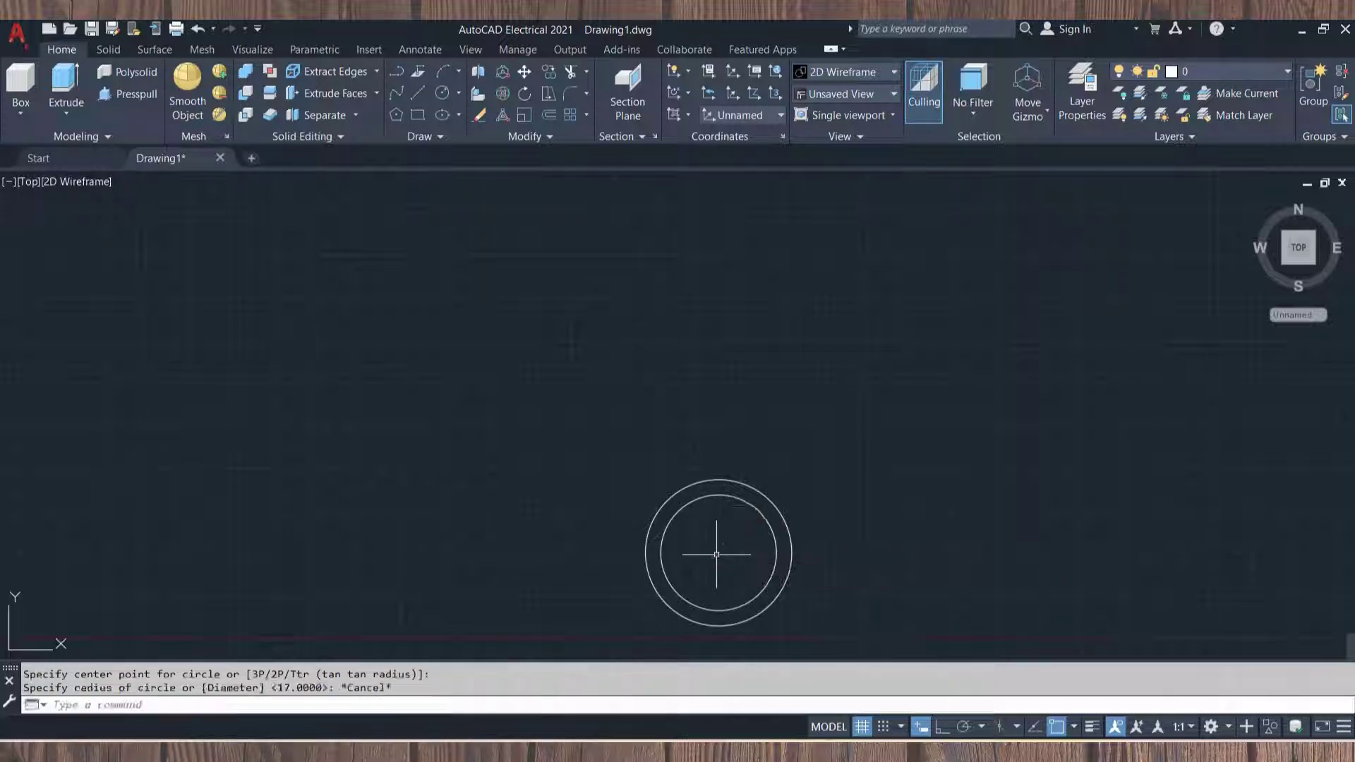
type("c")
key("Return")
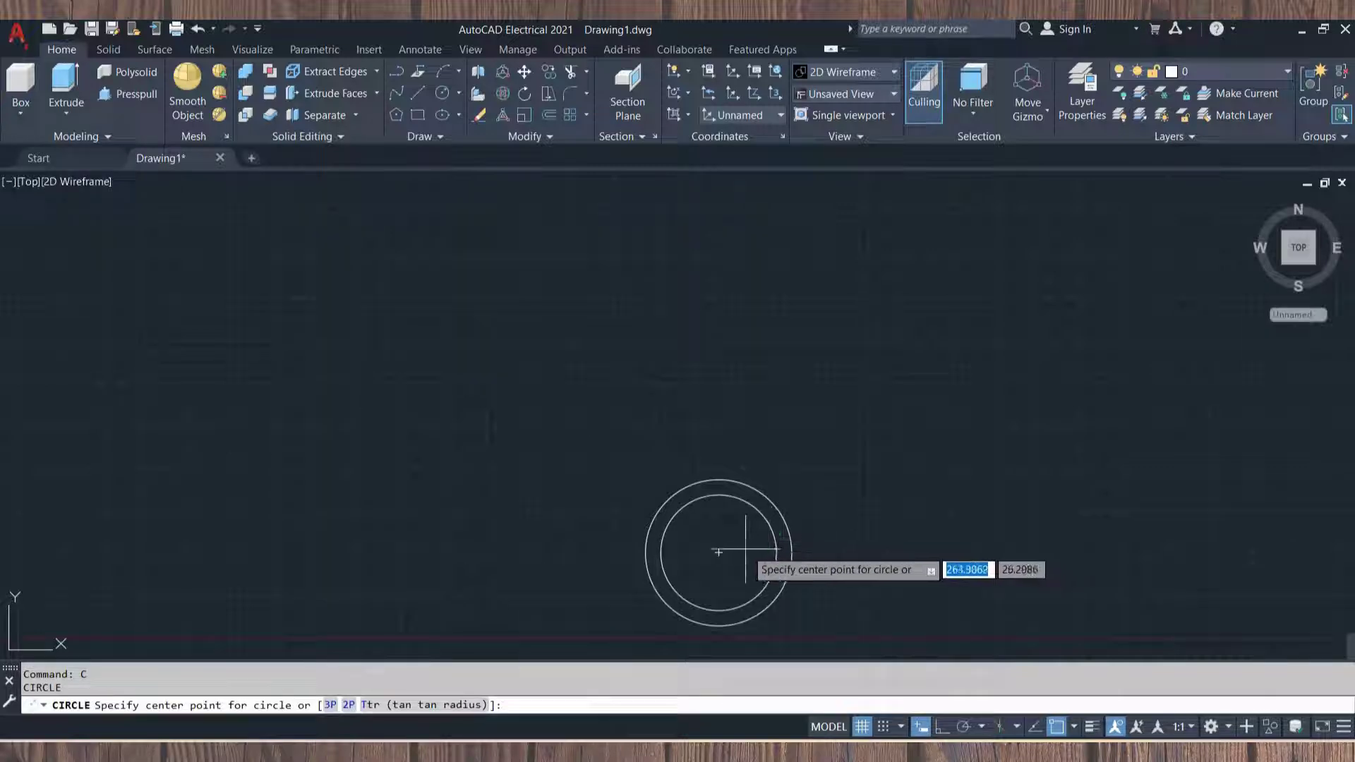
Add concentric circles of diameter 55 and 64 around the same centre.
left_click(718, 552)
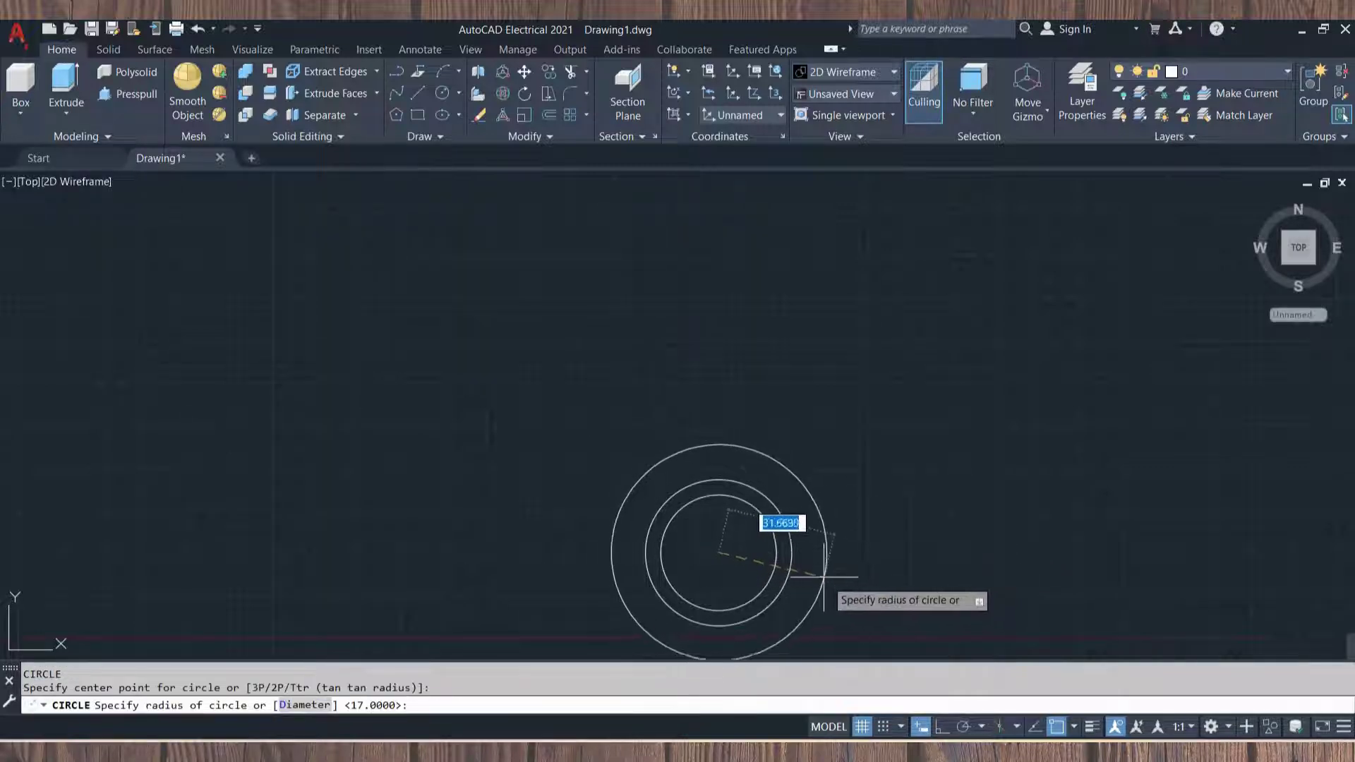
type("d")
key("Return")
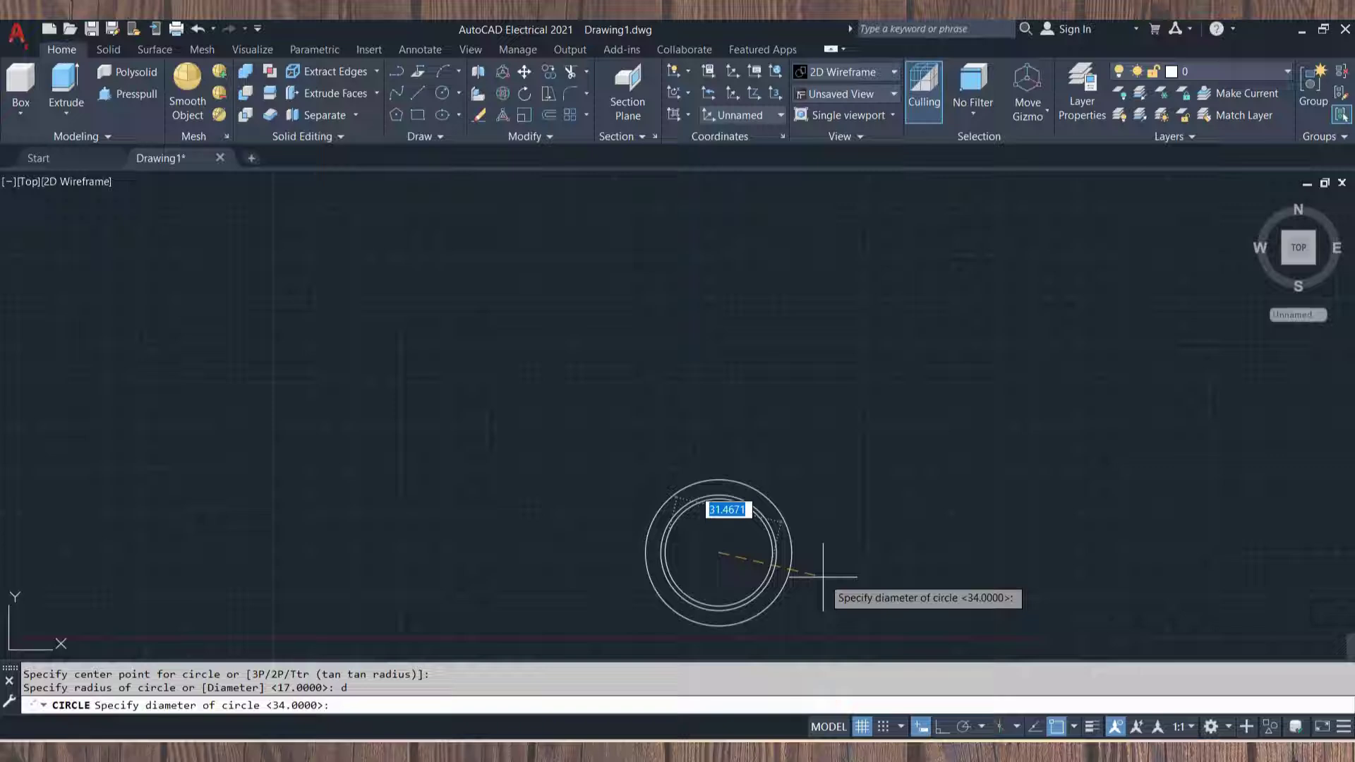
key("Return")
type("c")
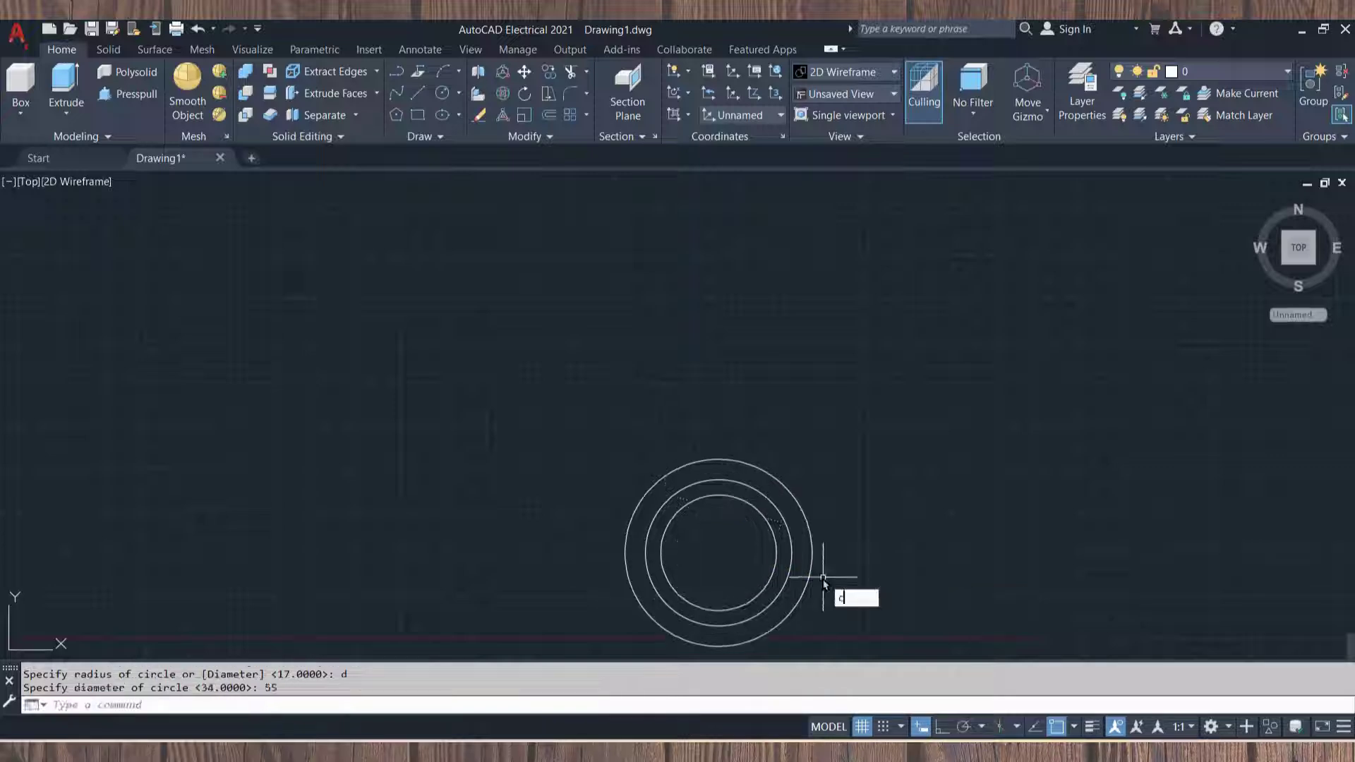
key("Return")
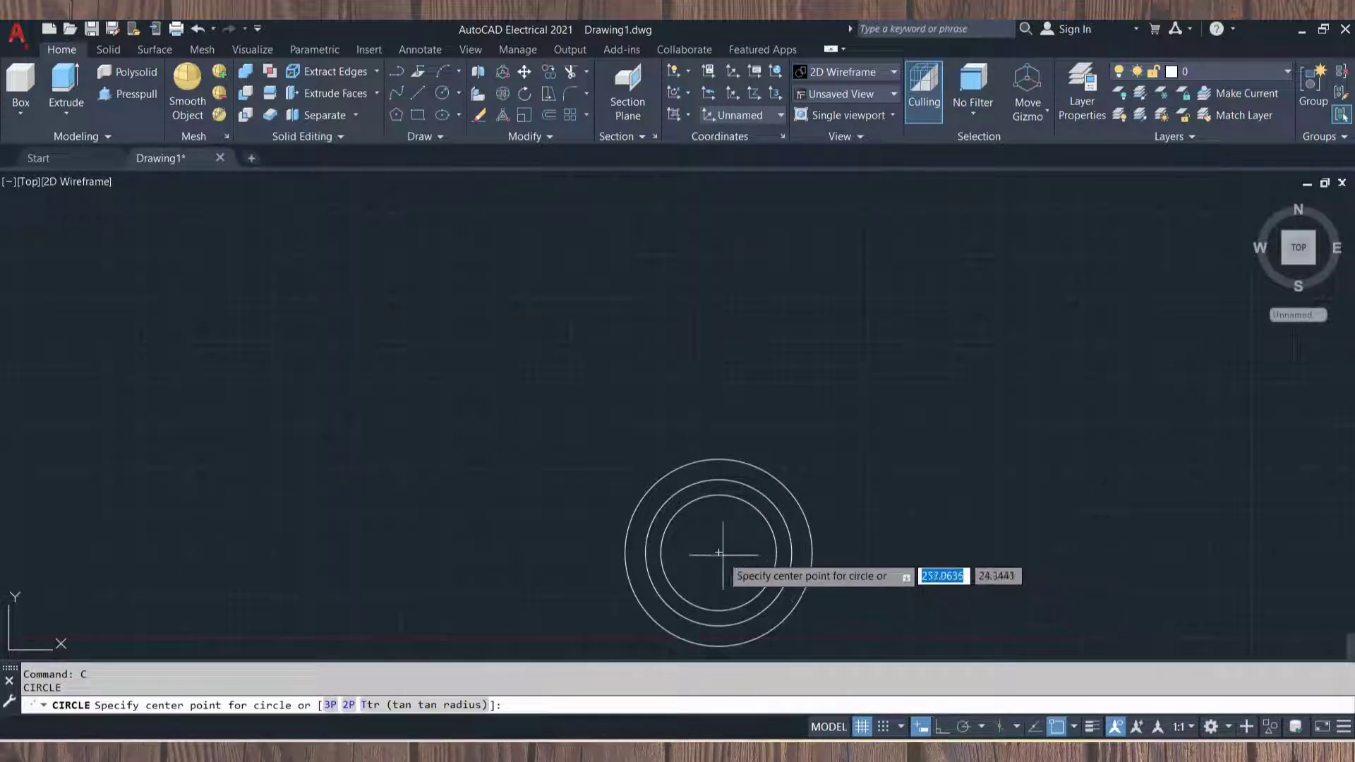
left_click(719, 552)
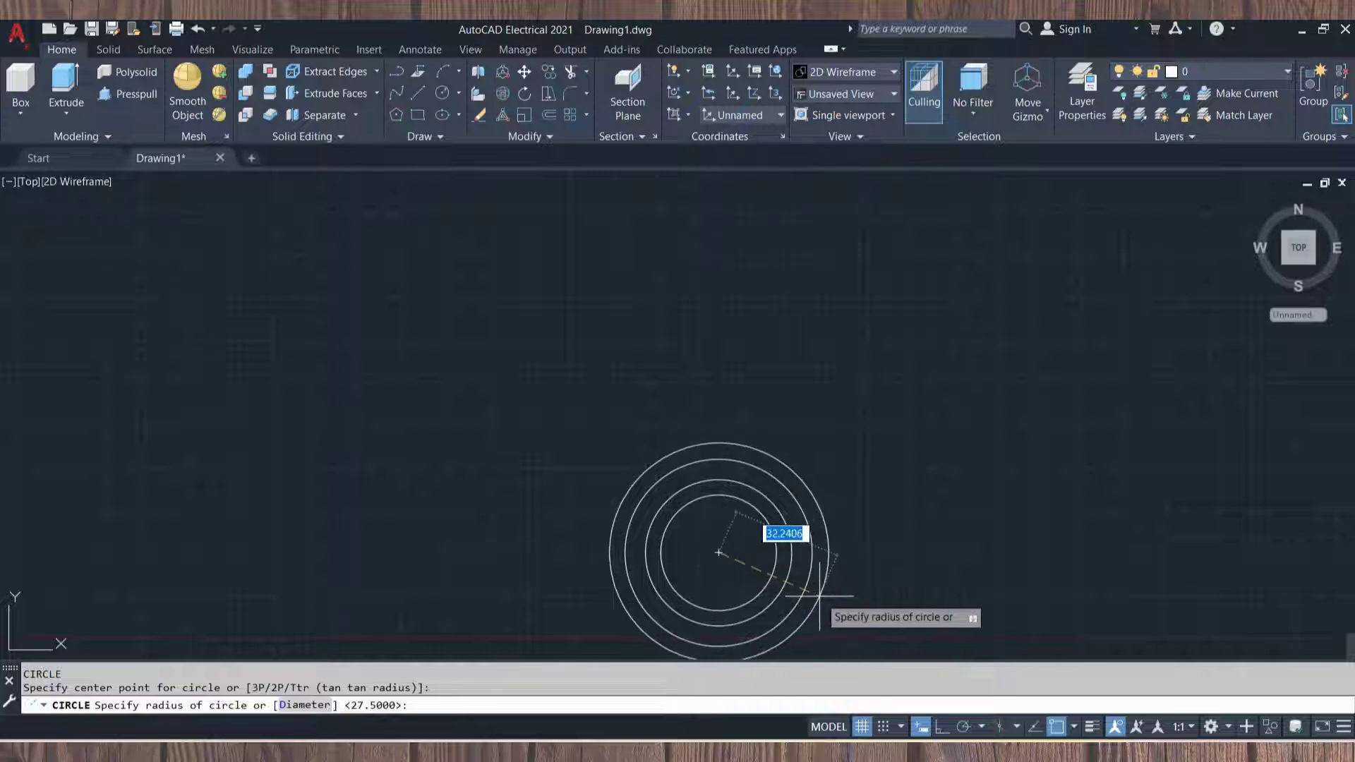
type("d")
key("Return")
type("64")
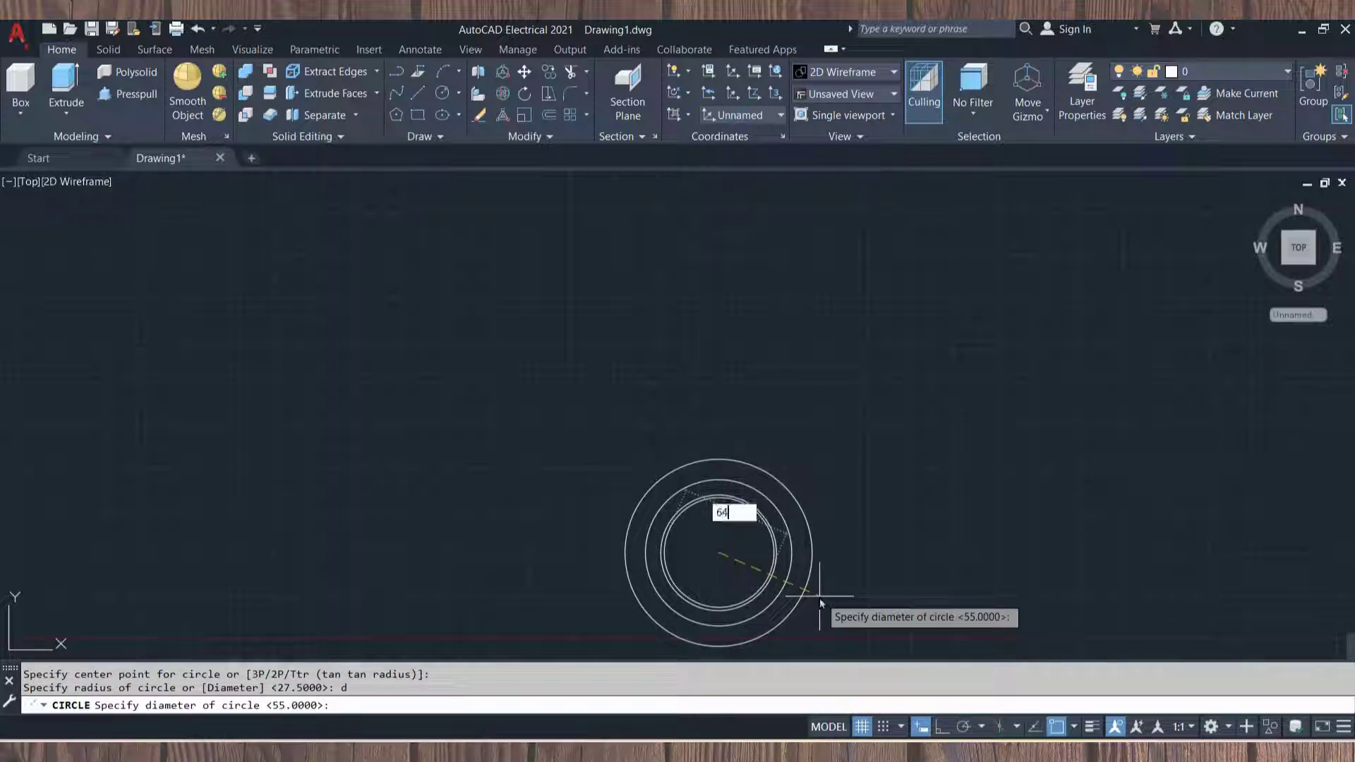
key("Return")
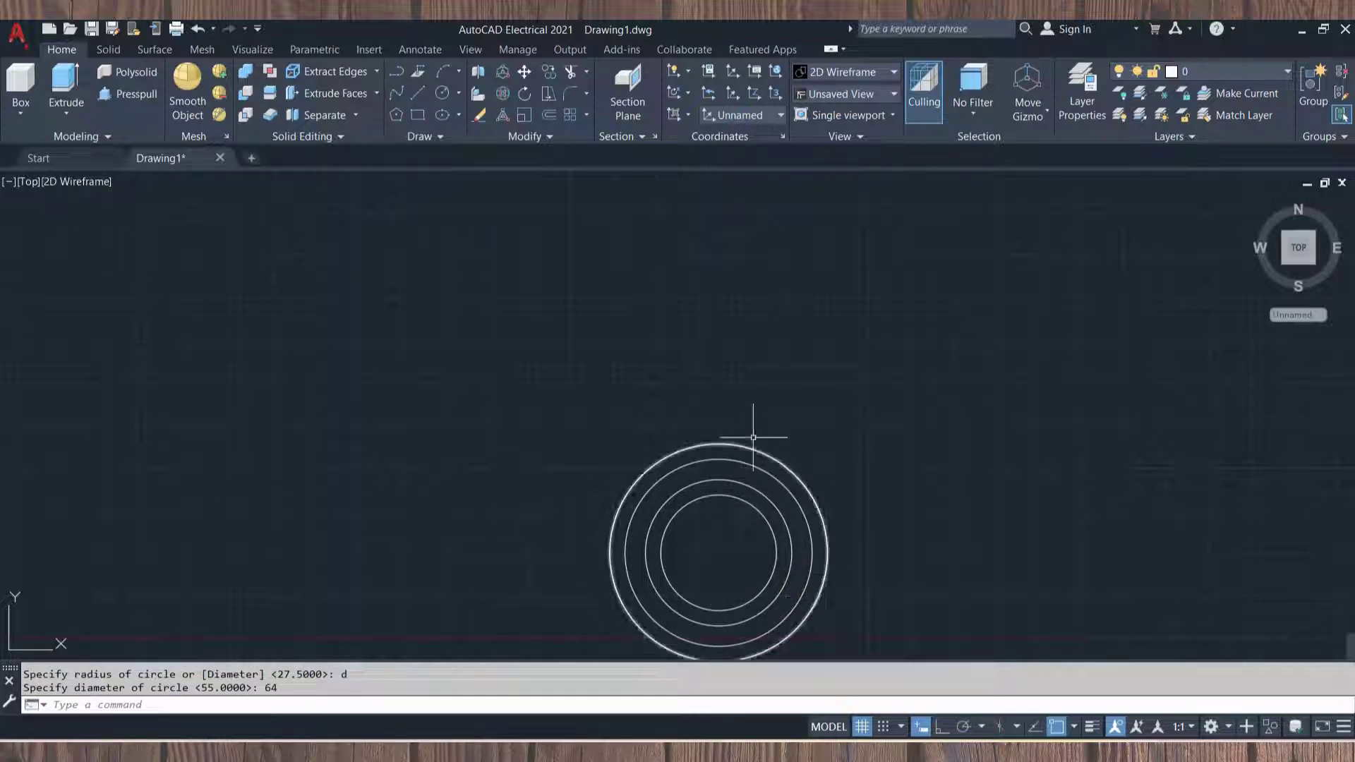
type("c")
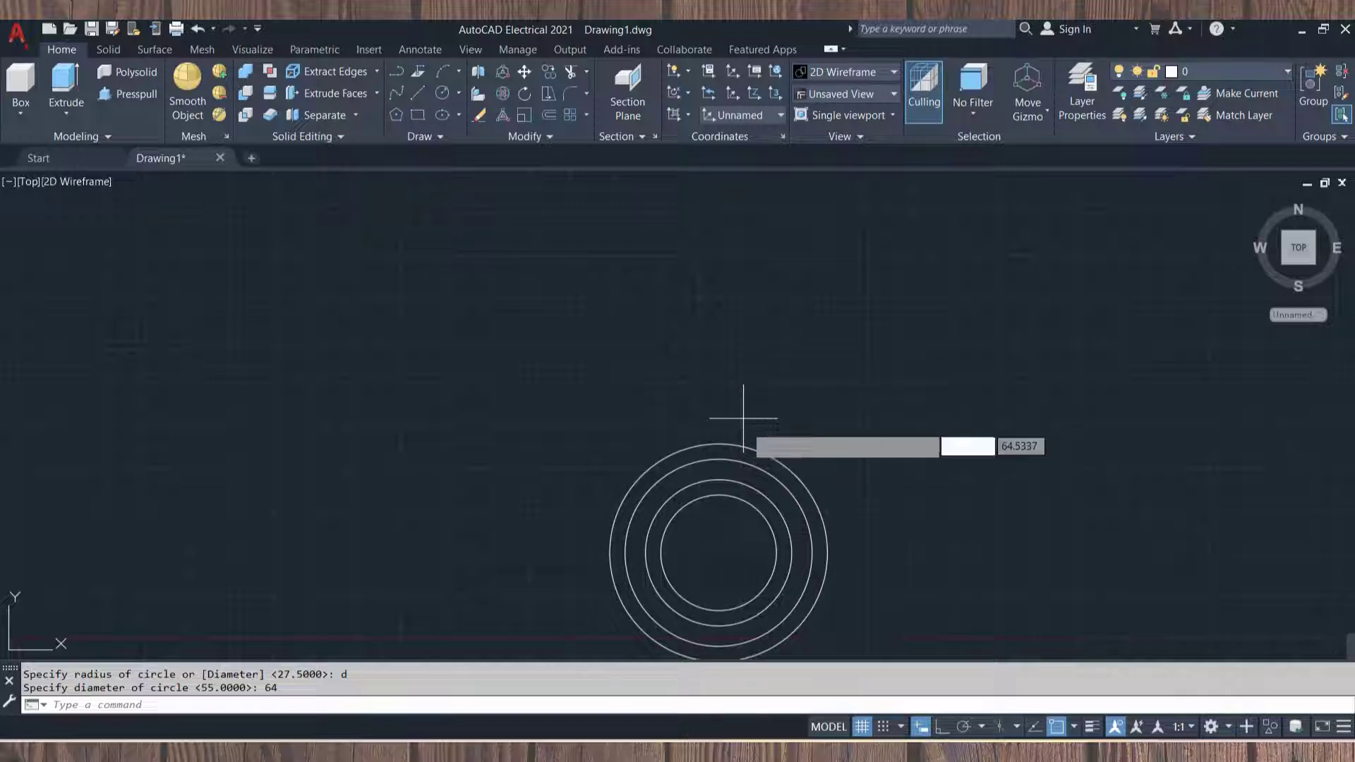
key("Return")
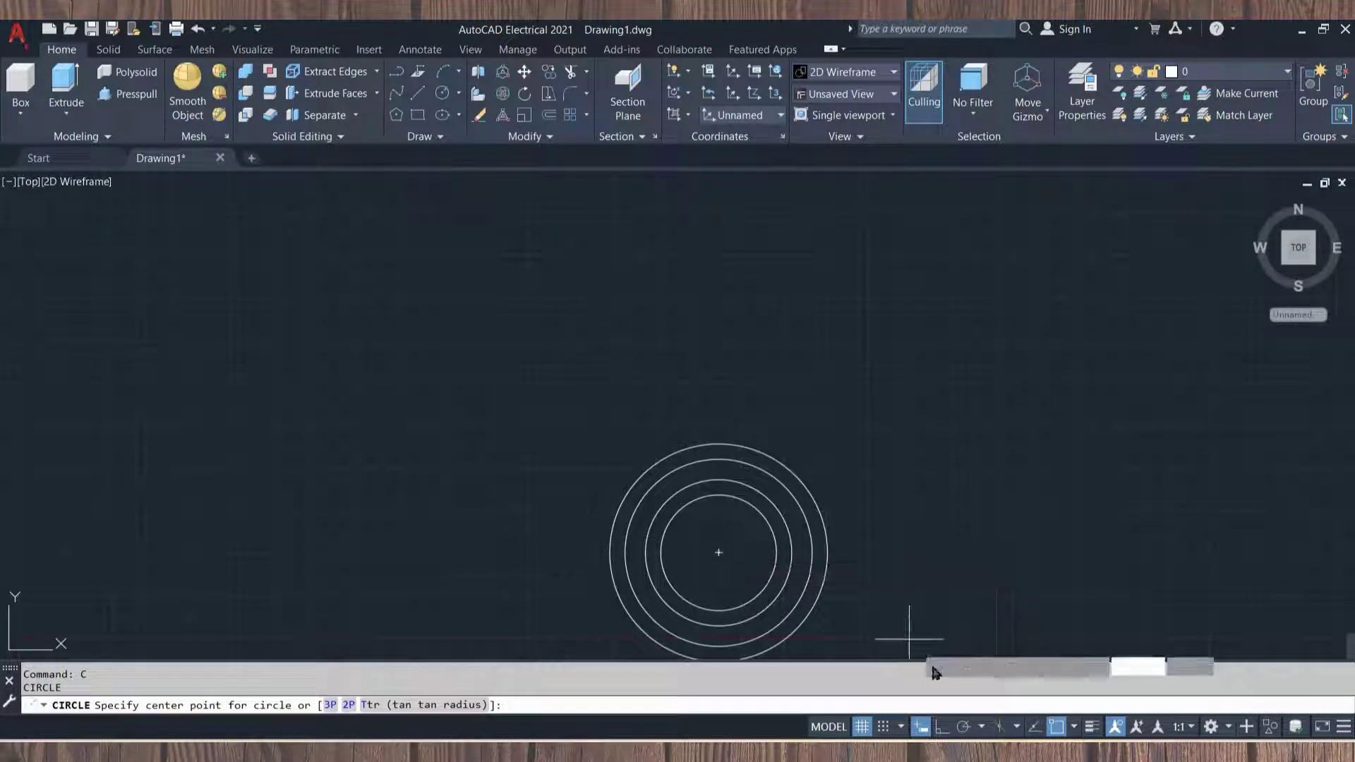
With object snap tracking on, draw a 20-diameter circle 75 units above the lower centre.
left_click(1035, 730)
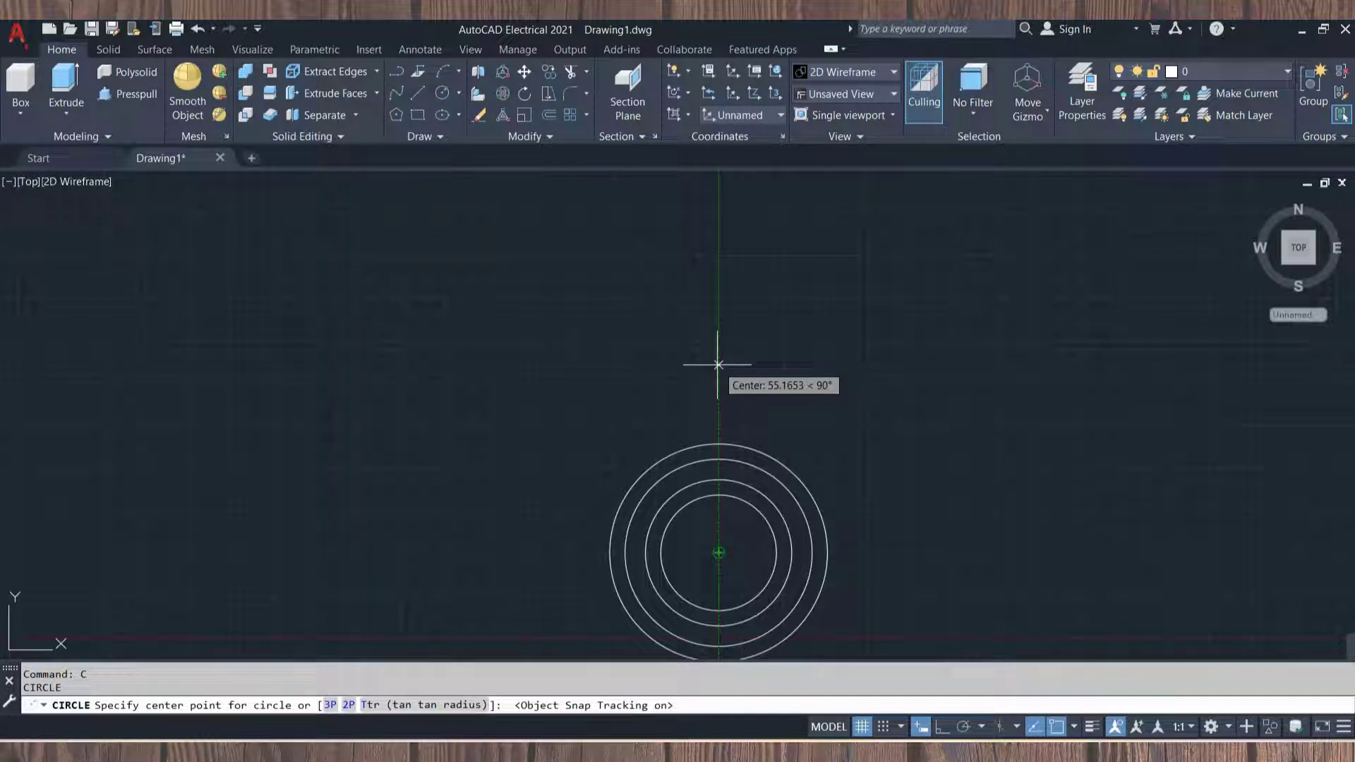
type("75")
key("Return")
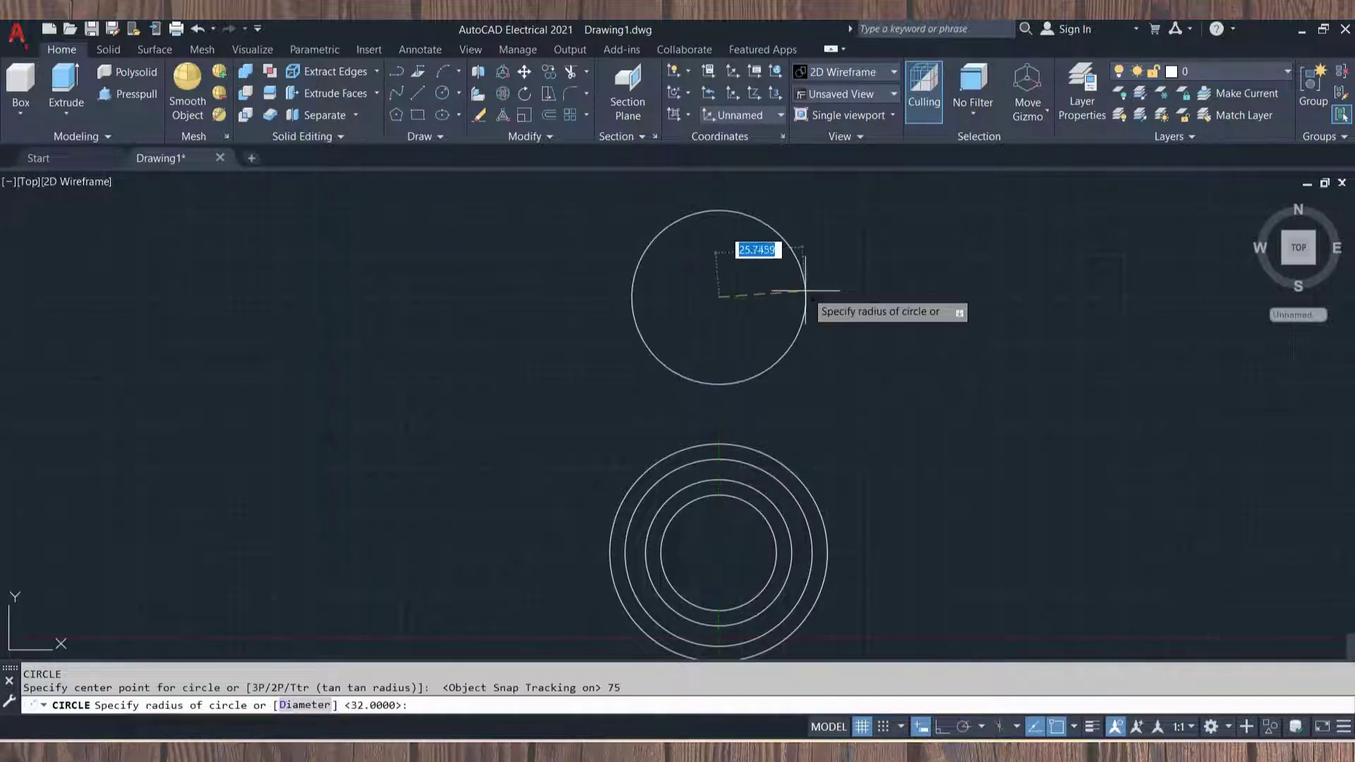
type("d")
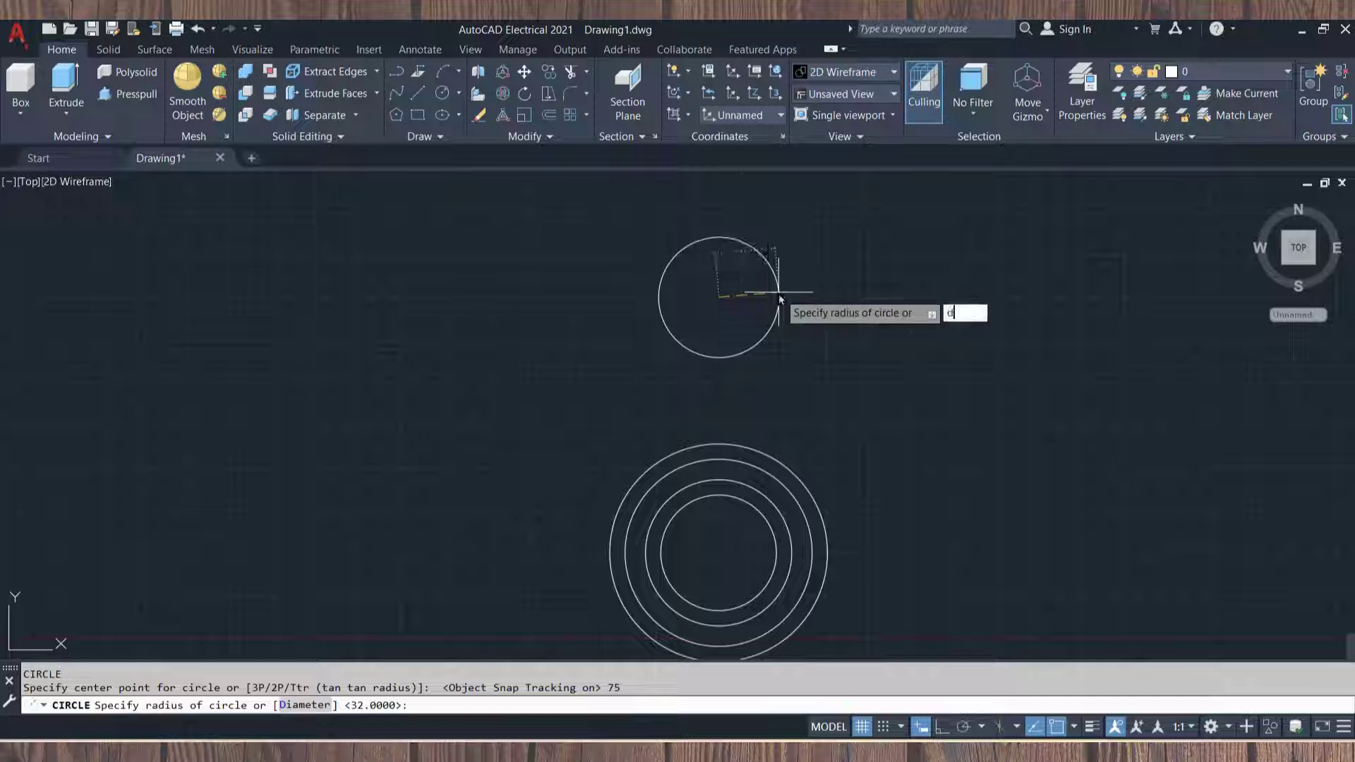
key("Return")
type("20")
key("Return")
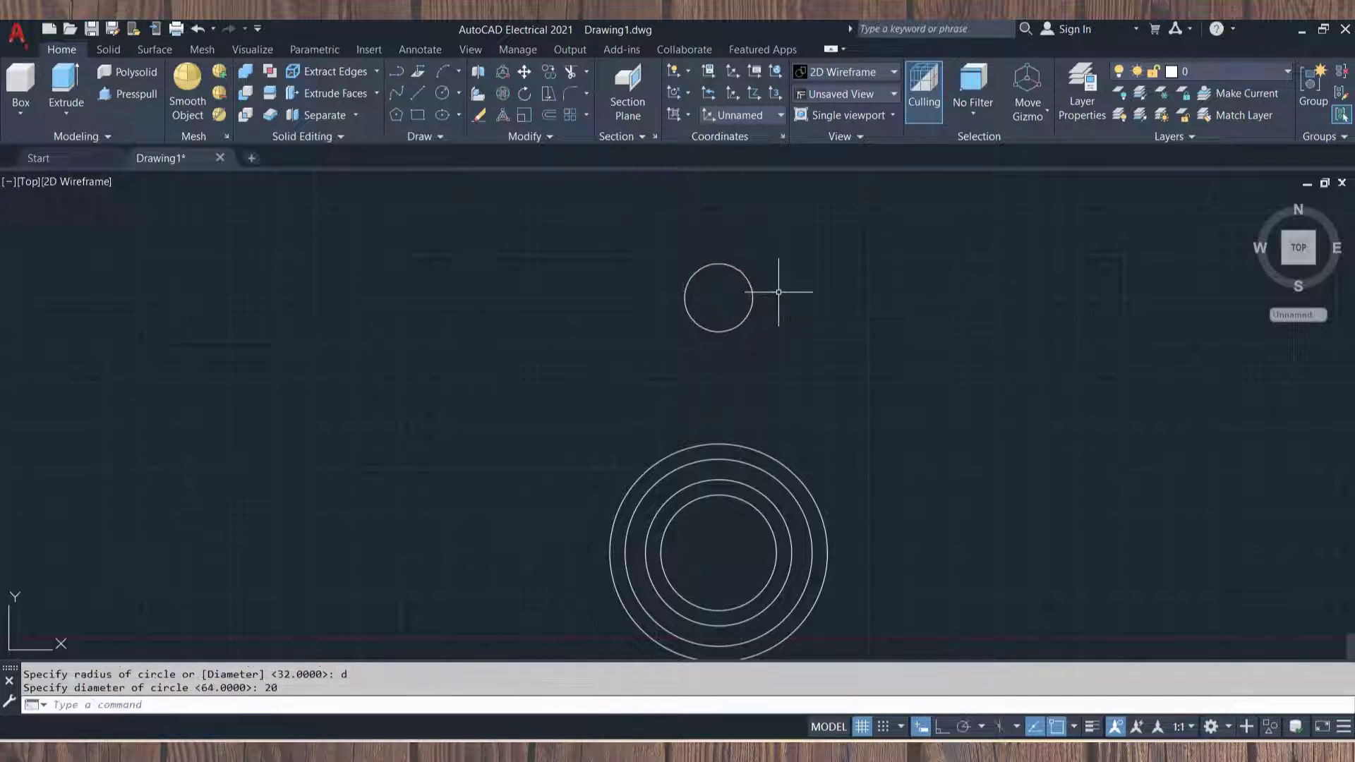
Draw a concentric 38-diameter circle around the 20-diameter circle.
type("c")
key("Return")
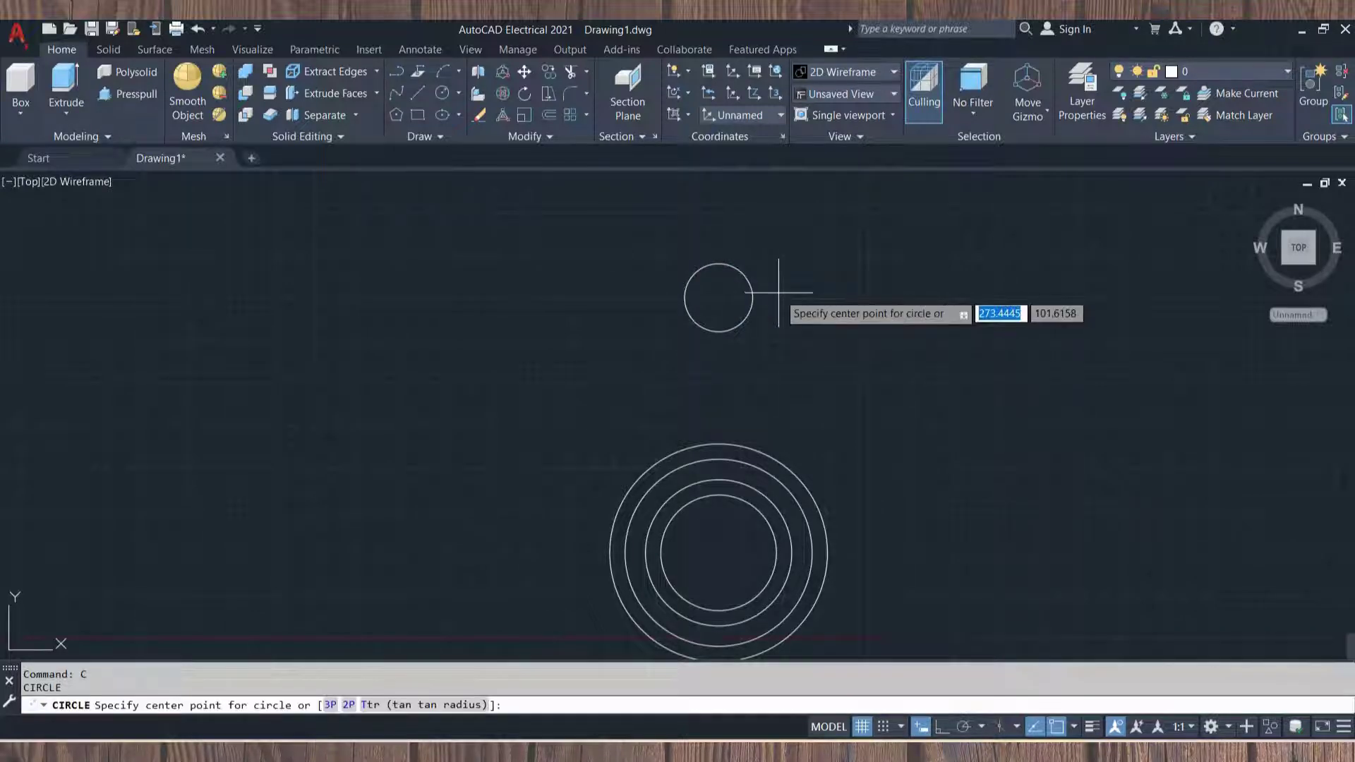
left_click(719, 297)
type("d")
key("Return")
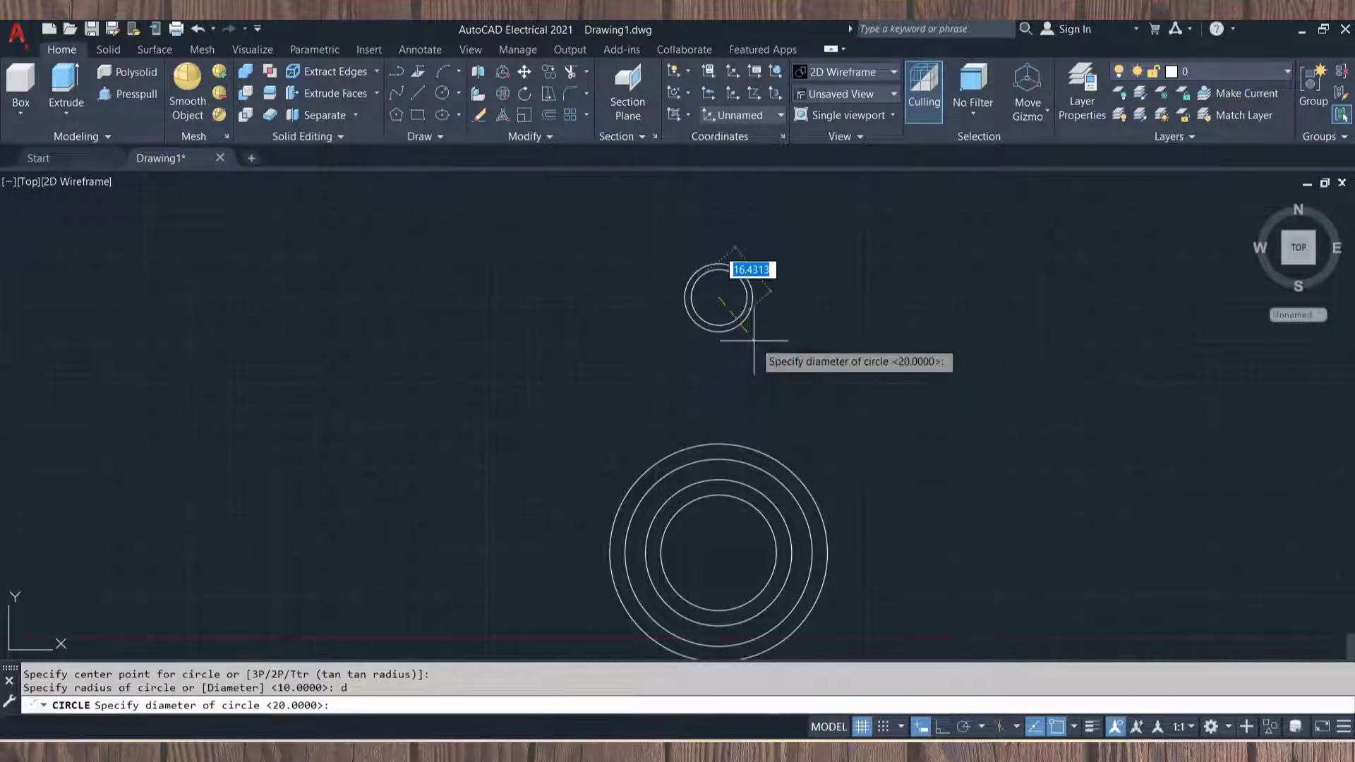
type("38")
key("Return")
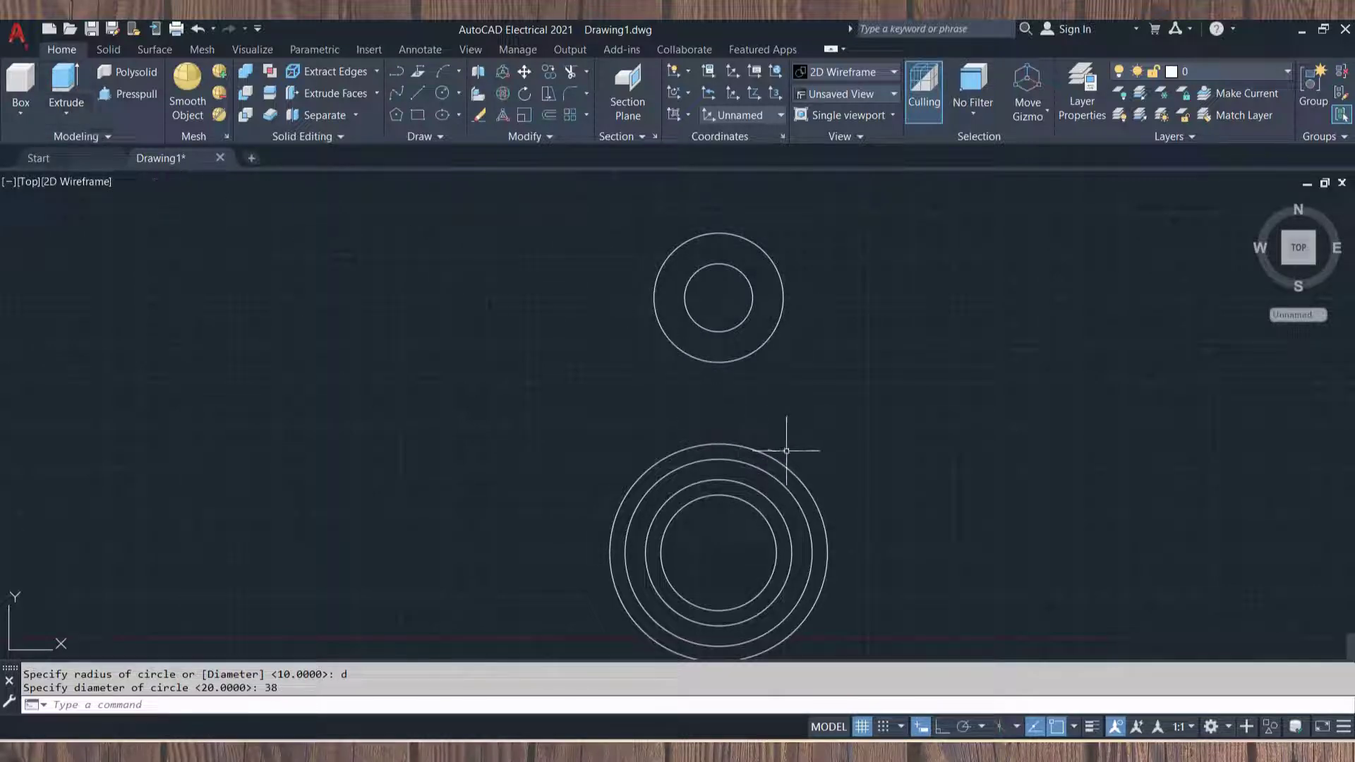
type("c")
key("Return")
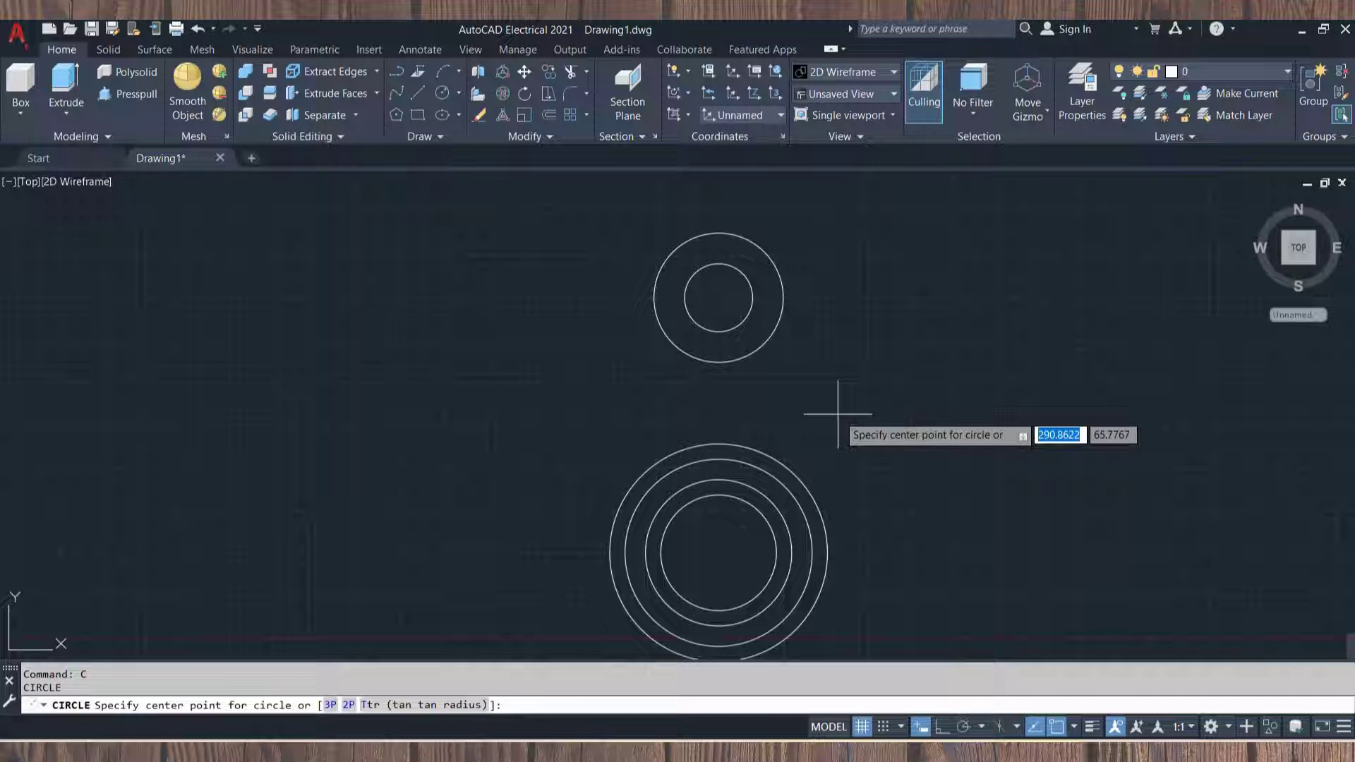
Draw radius-64 circles on the right and left, each tangent to the upper and lower outer circles.
type("t")
key("Return")
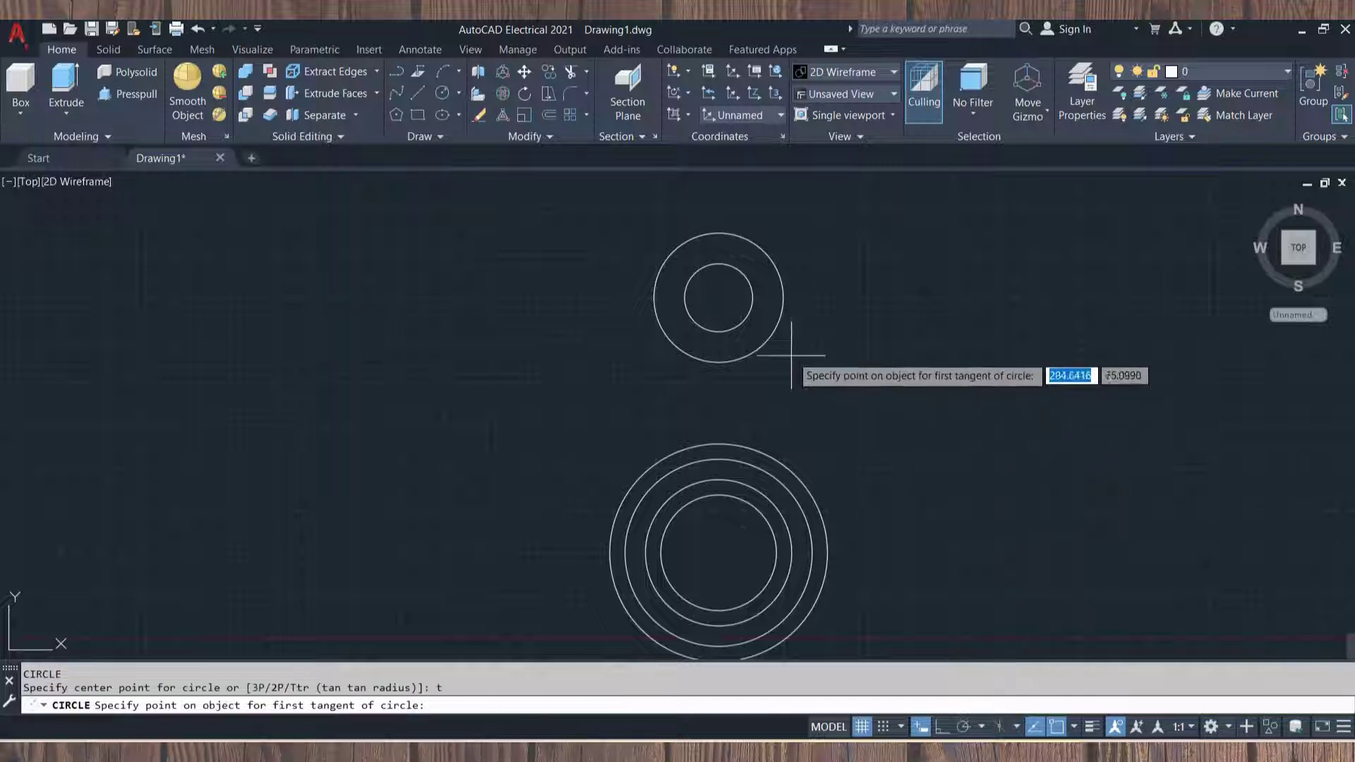
left_click(773, 356)
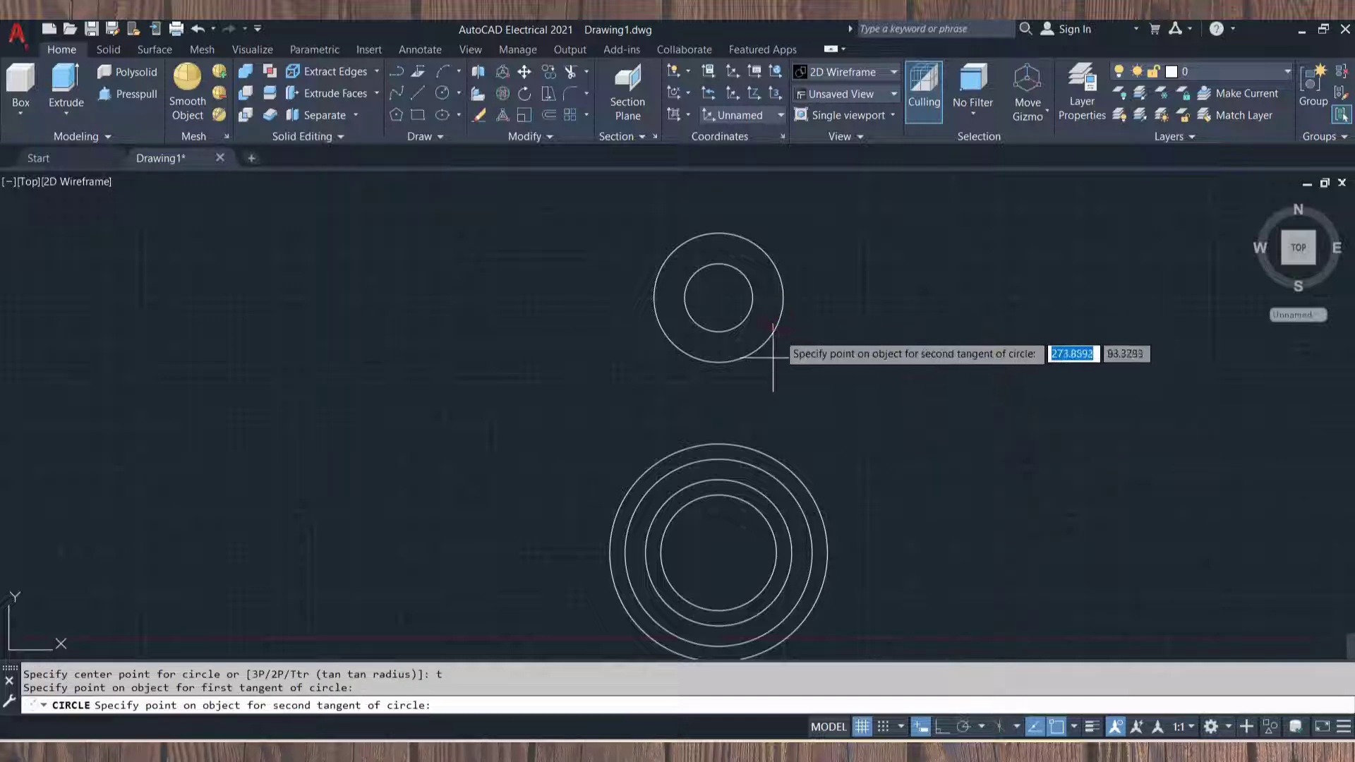
left_click(794, 474)
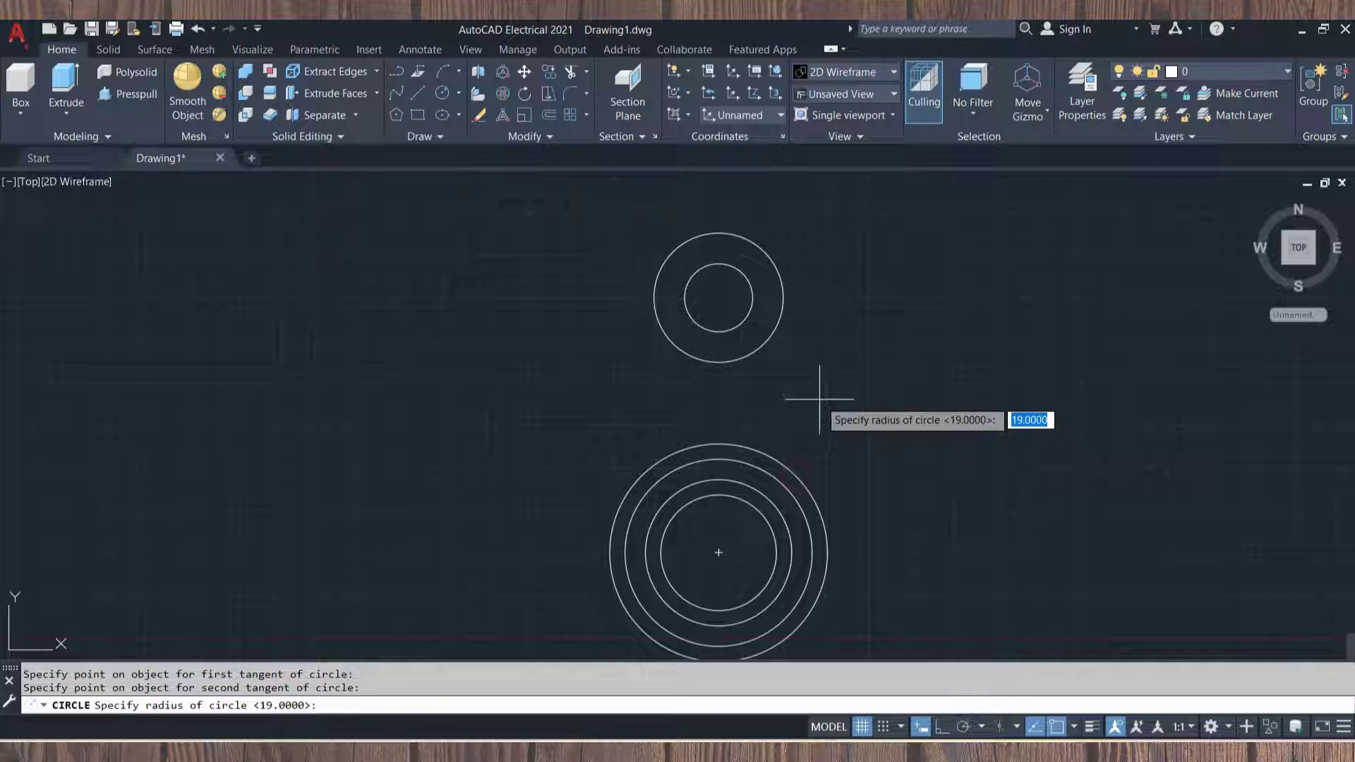
key("Return")
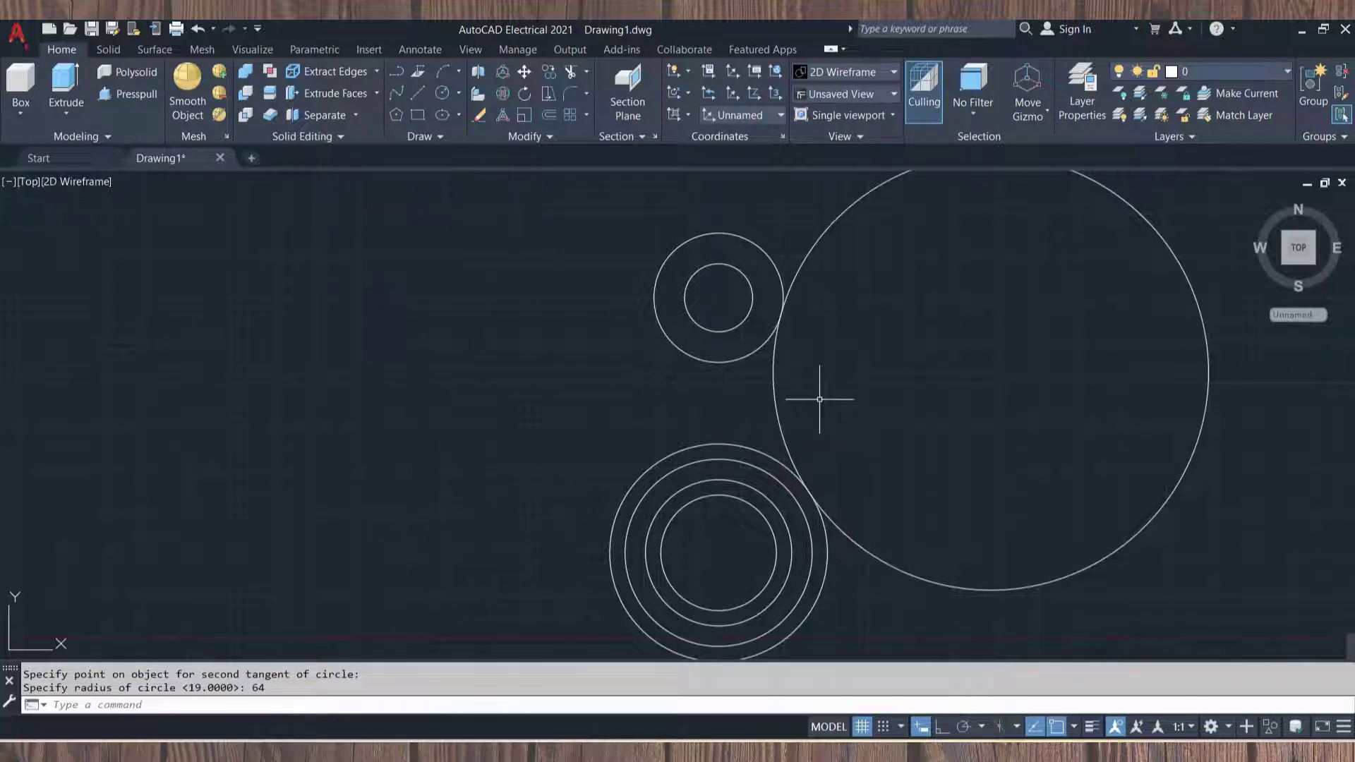
type("c")
key("Return")
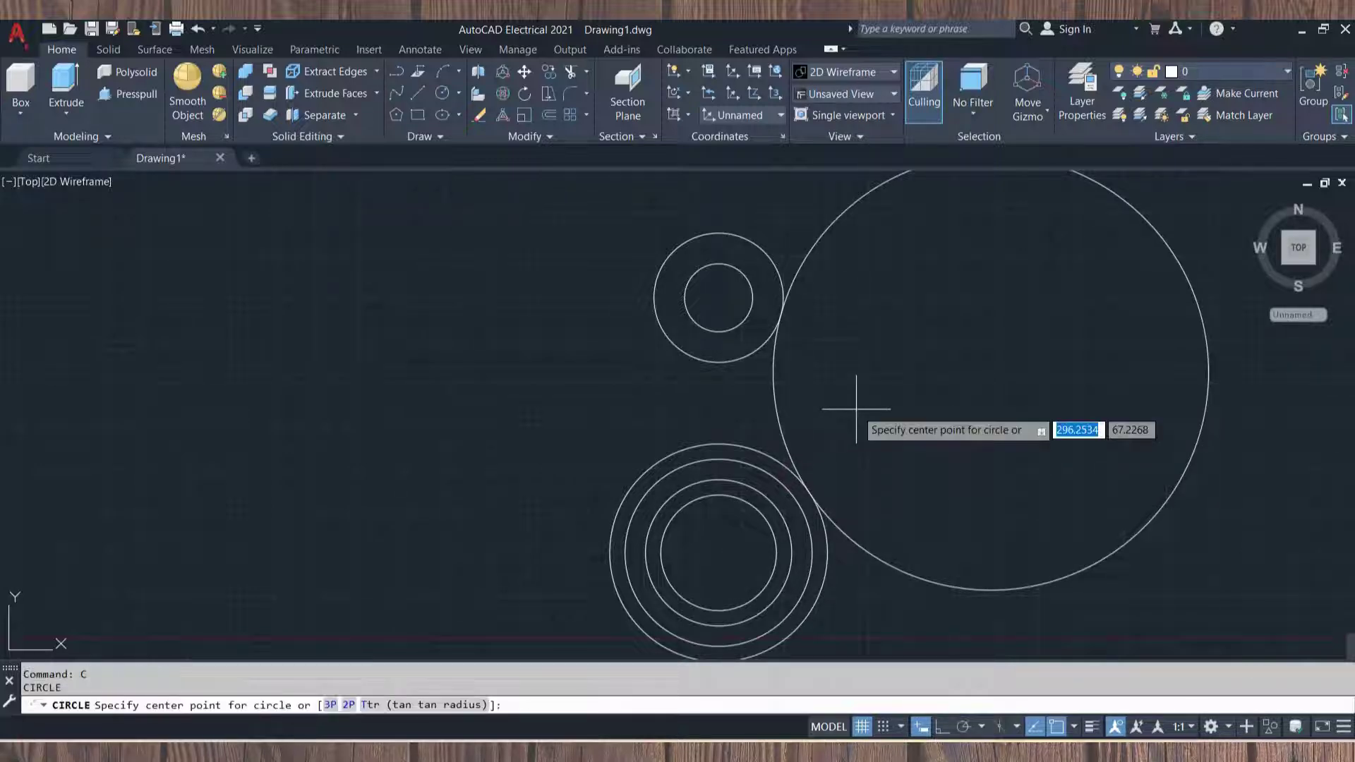
type("t")
key("Return")
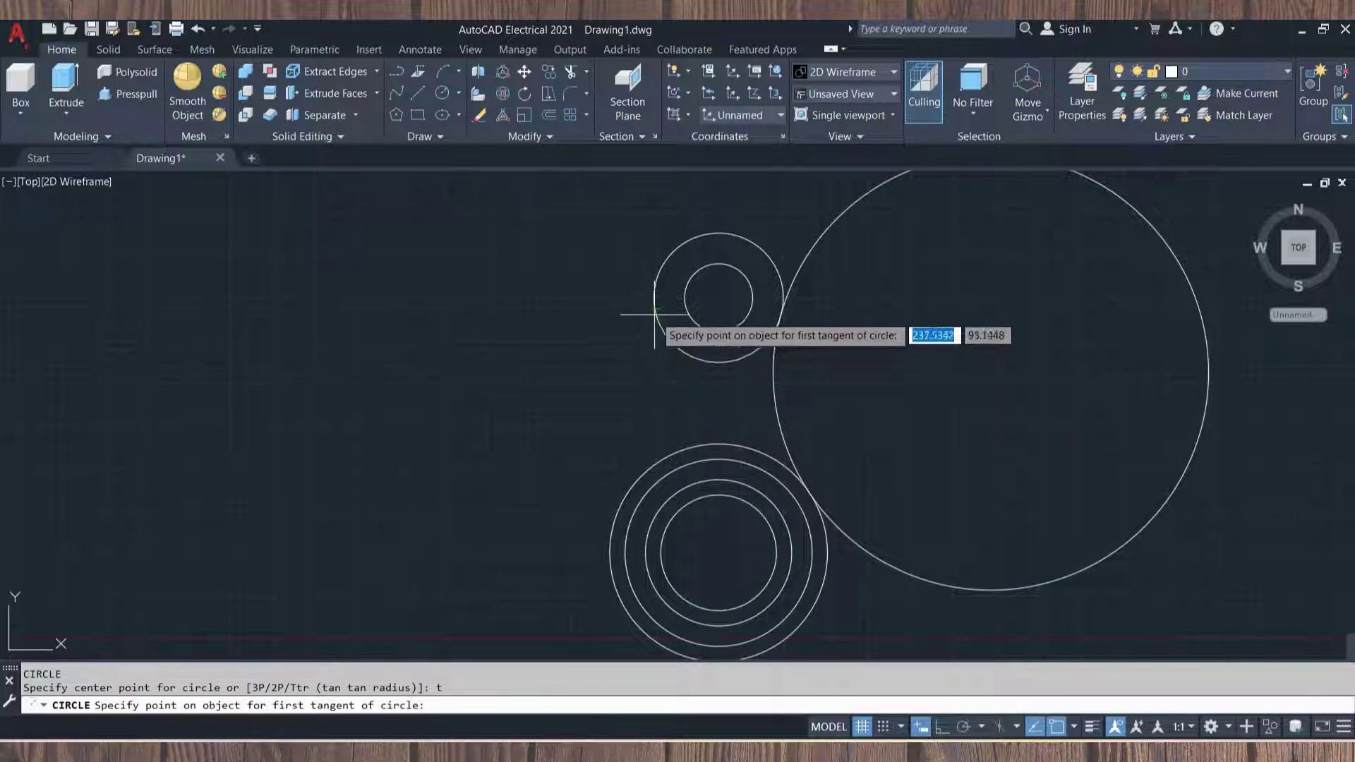
left_click(655, 317)
left_click(634, 482)
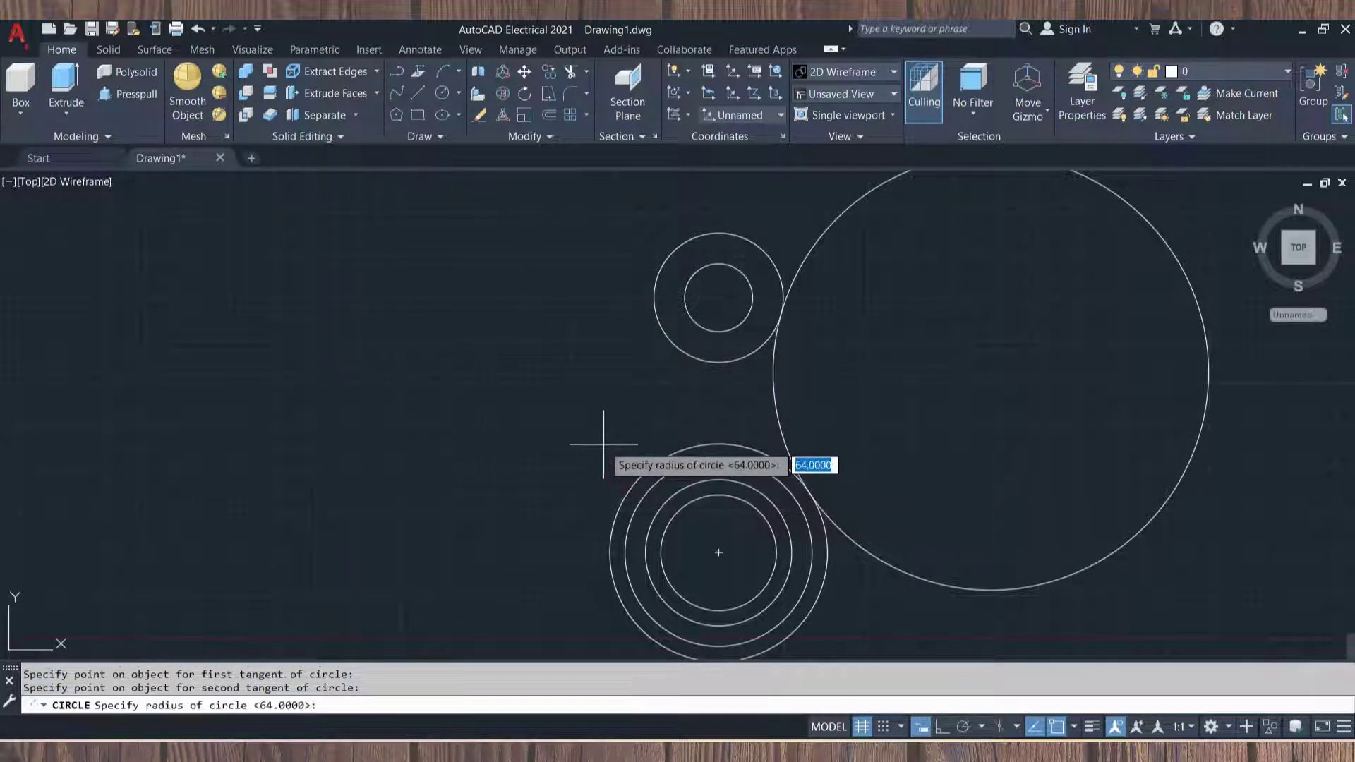
type("64")
key("Return")
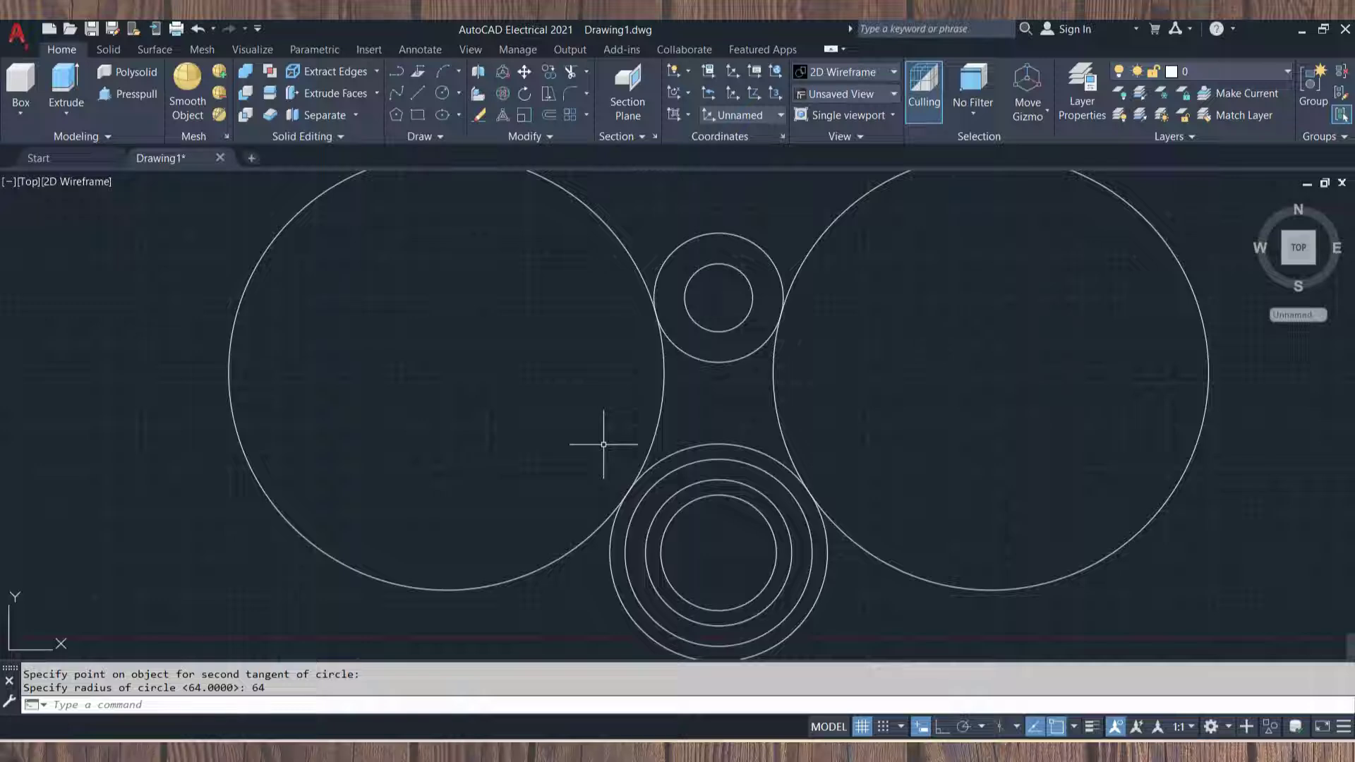
type("tr")
Trim the outer portions of both radius-64 circles, leaving the connecting arcs.
key("Return")
left_click(557, 554)
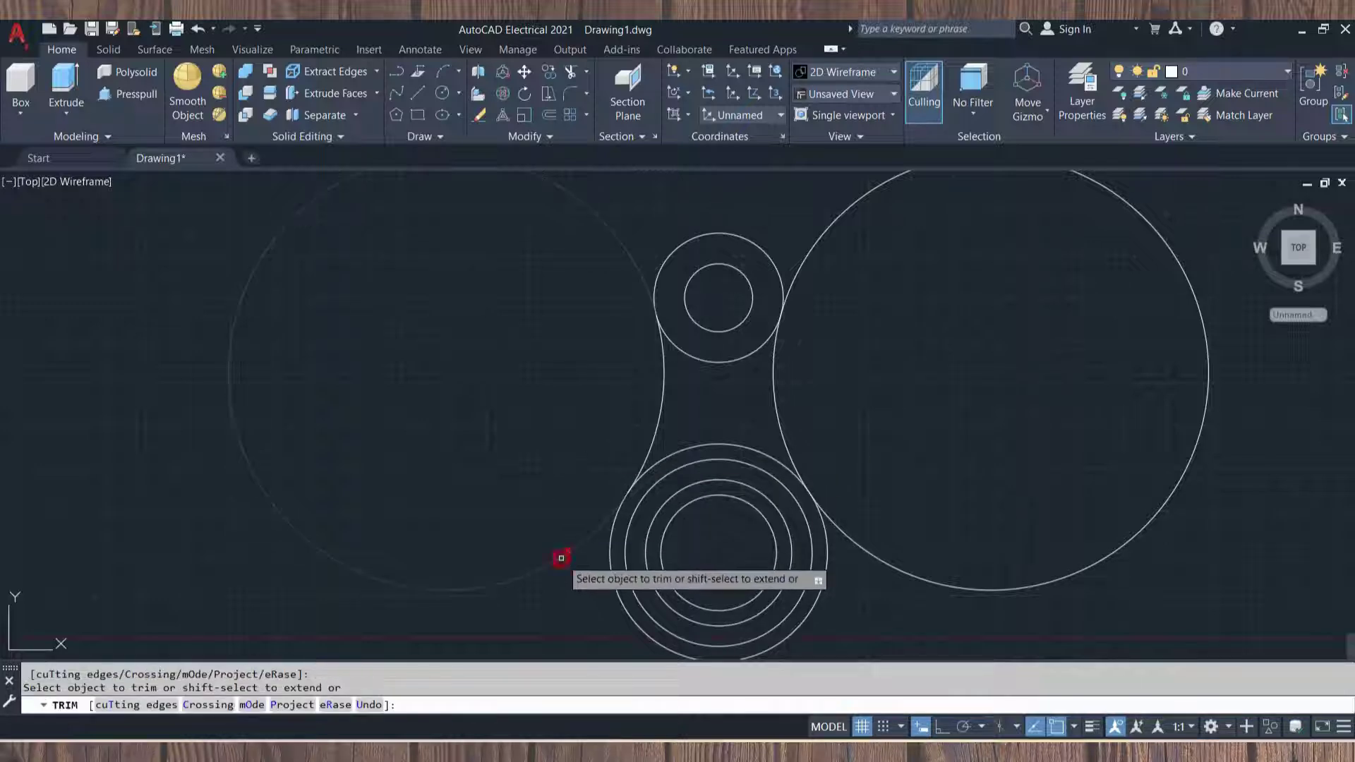
left_click(906, 557)
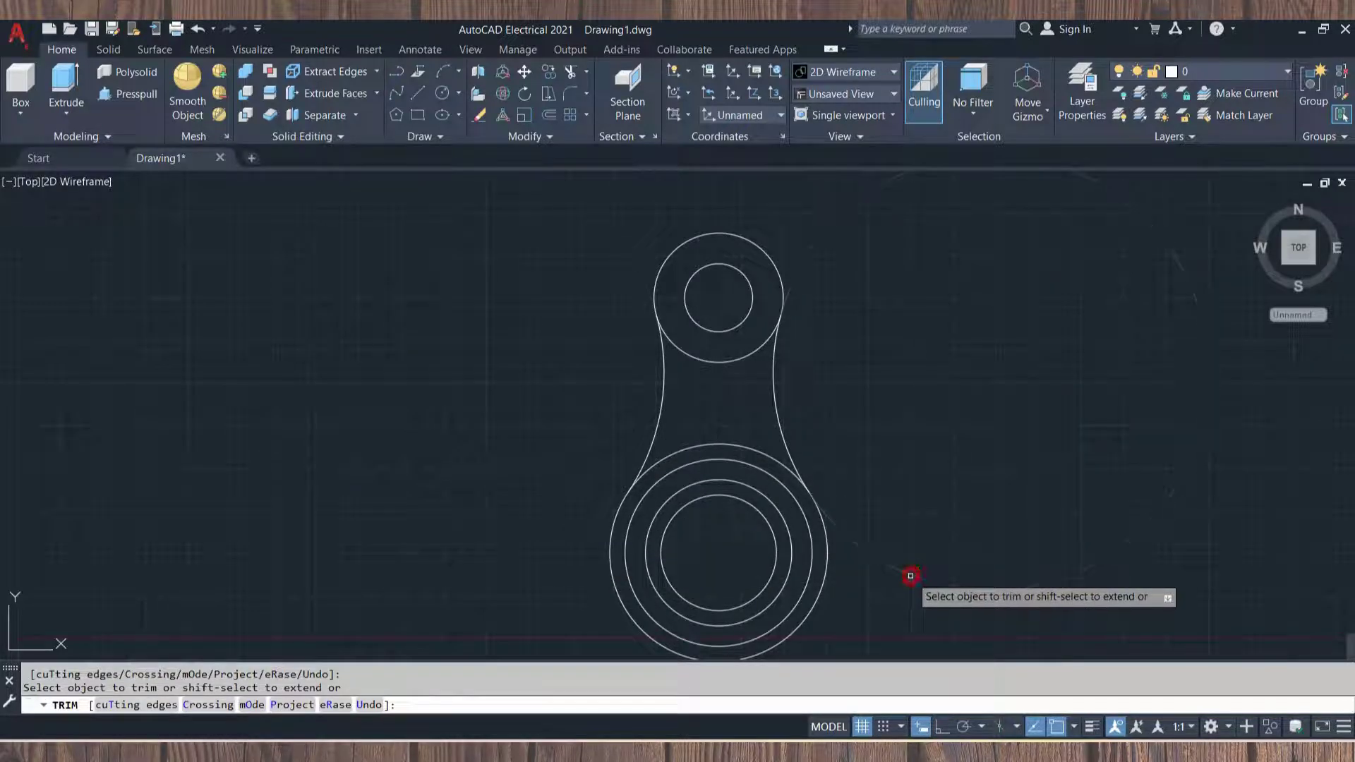
key("Escape")
Pan and orbit to an oblique 3D view of the linkage arm outline.
middle_click_drag(902, 537, 896, 498)
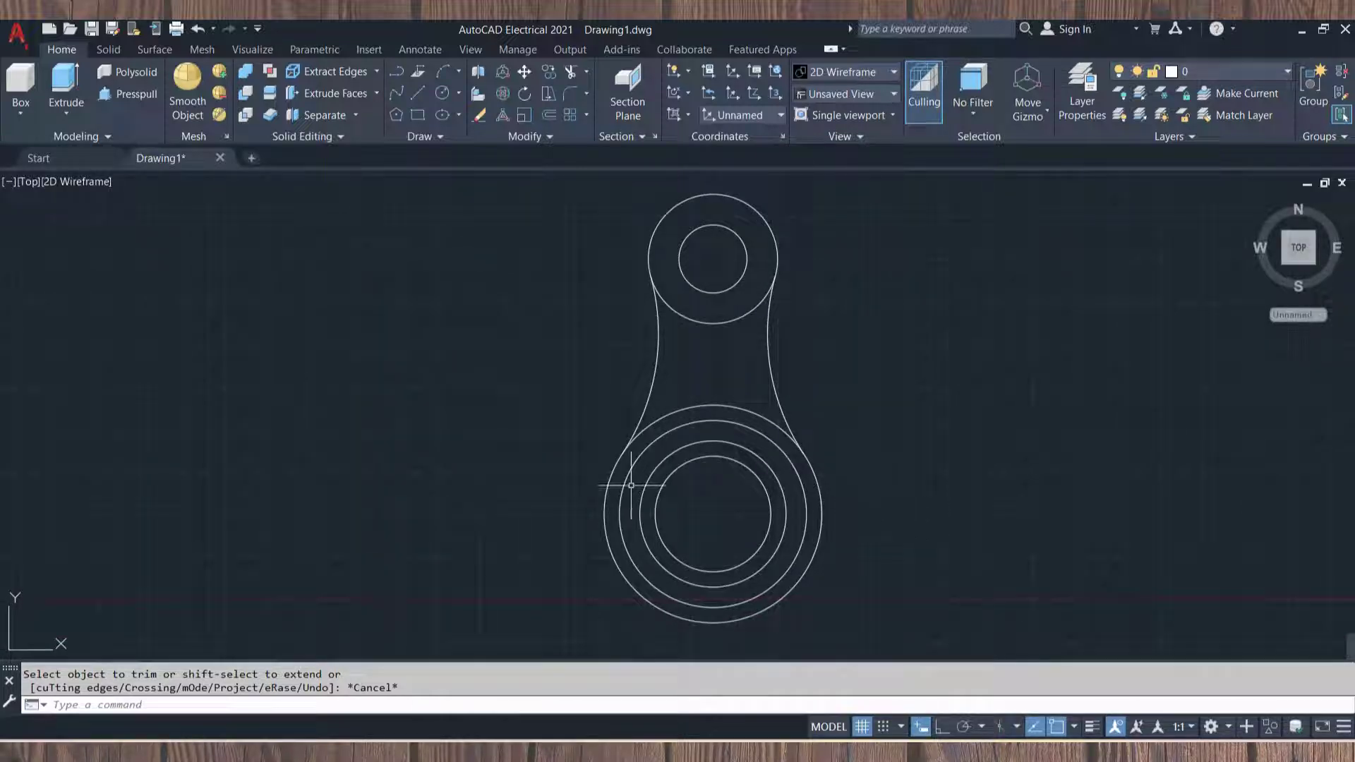
mouse_move(678, 452)
middle_mouse_down("shift")
mouse_move(850, 434)
mouse_move(807, 490)
mouse_move(756, 505)
mouse_move(760, 453)
mouse_move(734, 444)
middle_mouse_up("shift")
mouse_move(515, 423)
middle_mouse_down()
mouse_move(585, 363)
mouse_move(593, 417)
mouse_move(614, 363)
mouse_move(508, 341)
mouse_move(556, 378)
mouse_move(635, 378)
mouse_move(505, 457)
mouse_move(444, 444)
mouse_move(470, 477)
mouse_move(649, 418)
middle_mouse_up()
scroll(593, 374, "up", 3)
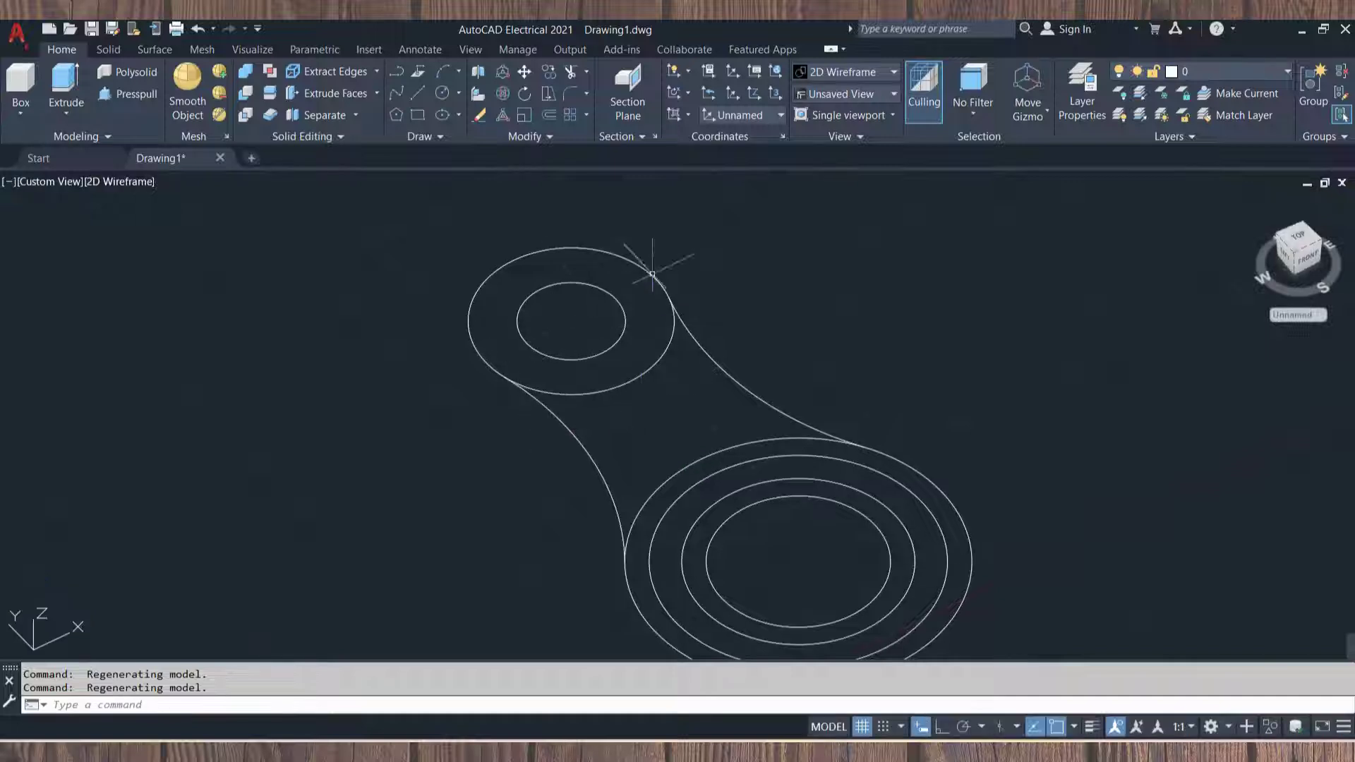
Press-pull the upper ring 15 units up and 15 units down into a hollow boss.
left_click(140, 96)
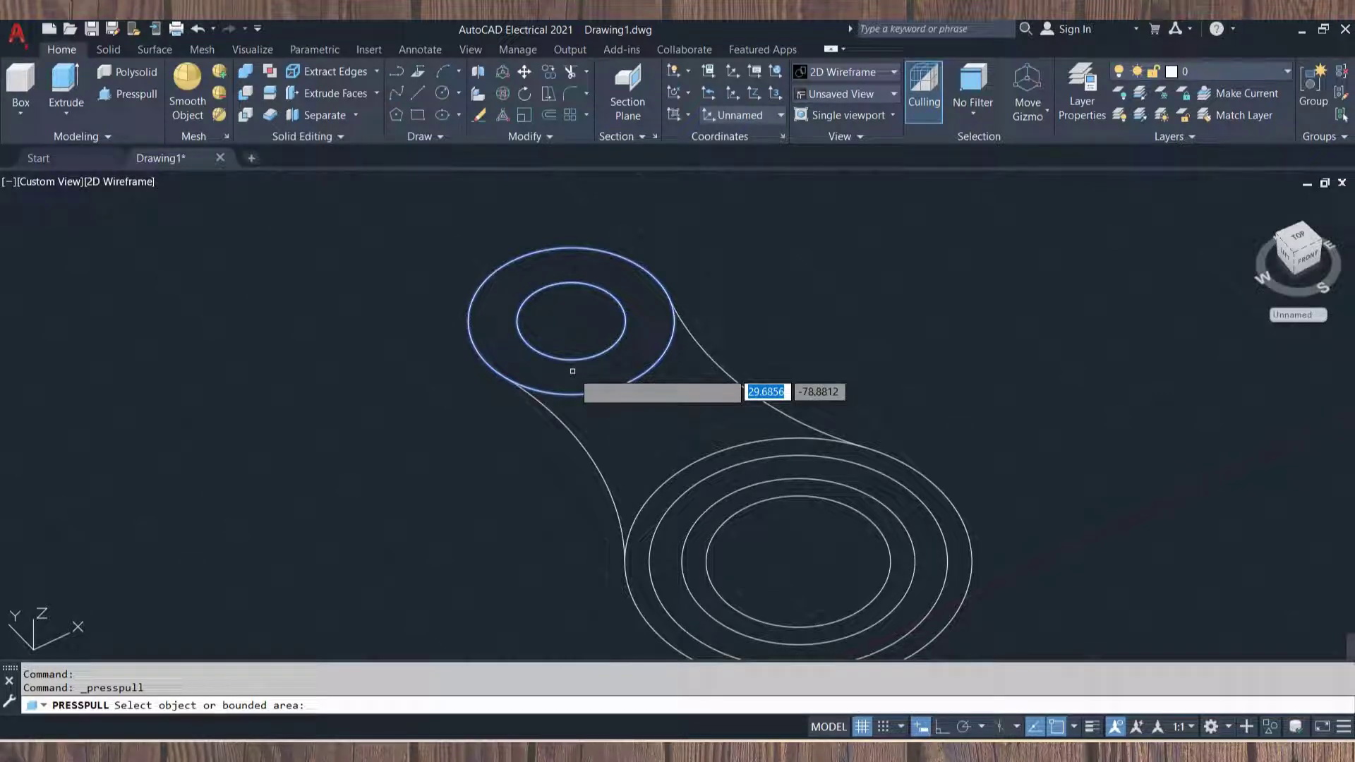
left_click(572, 371)
type("15")
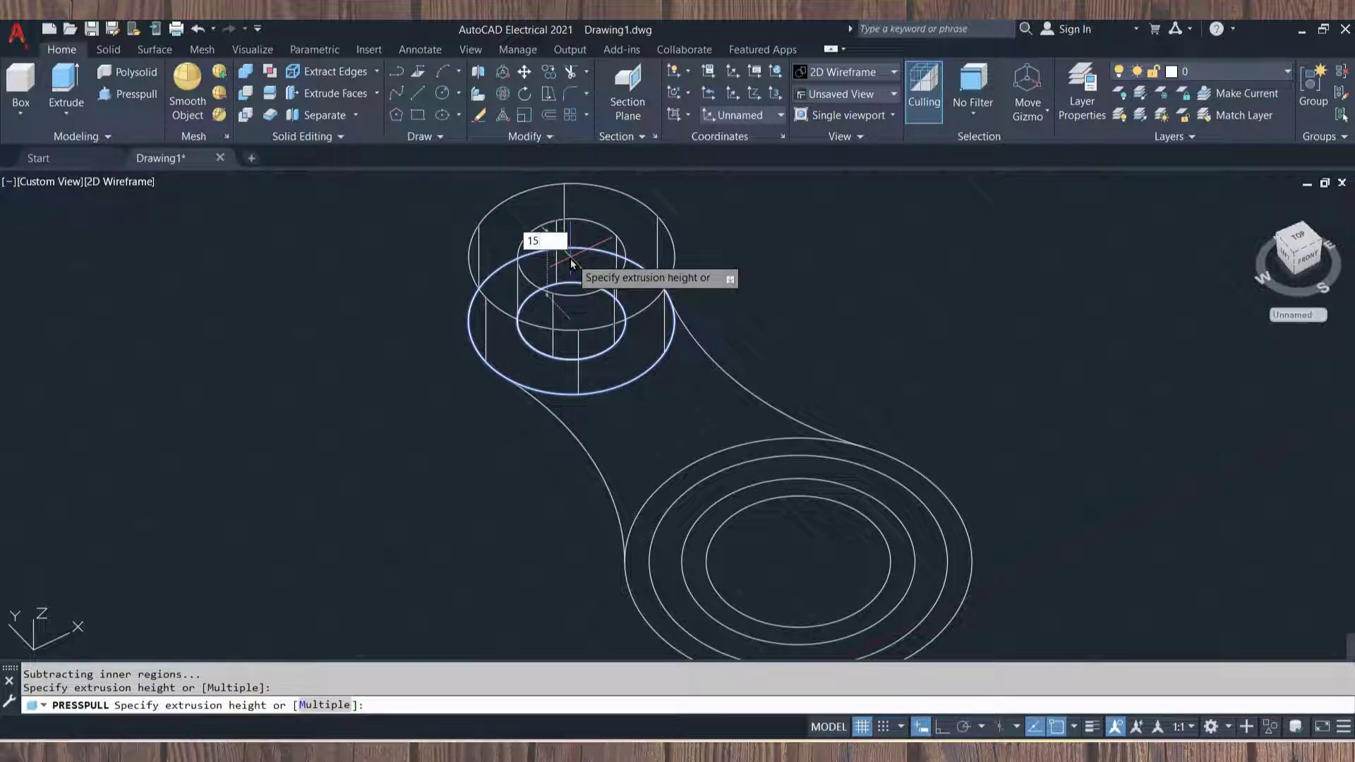
key("Return")
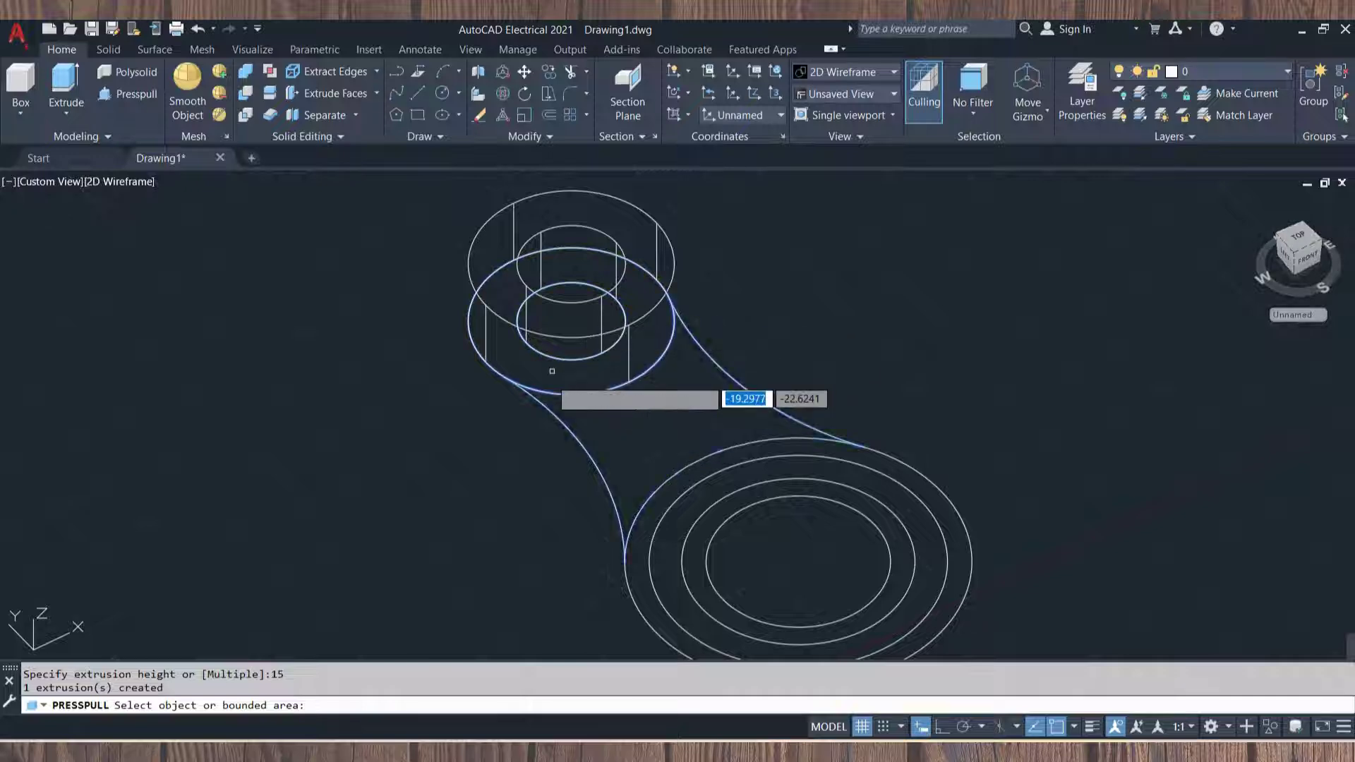
left_click(552, 371)
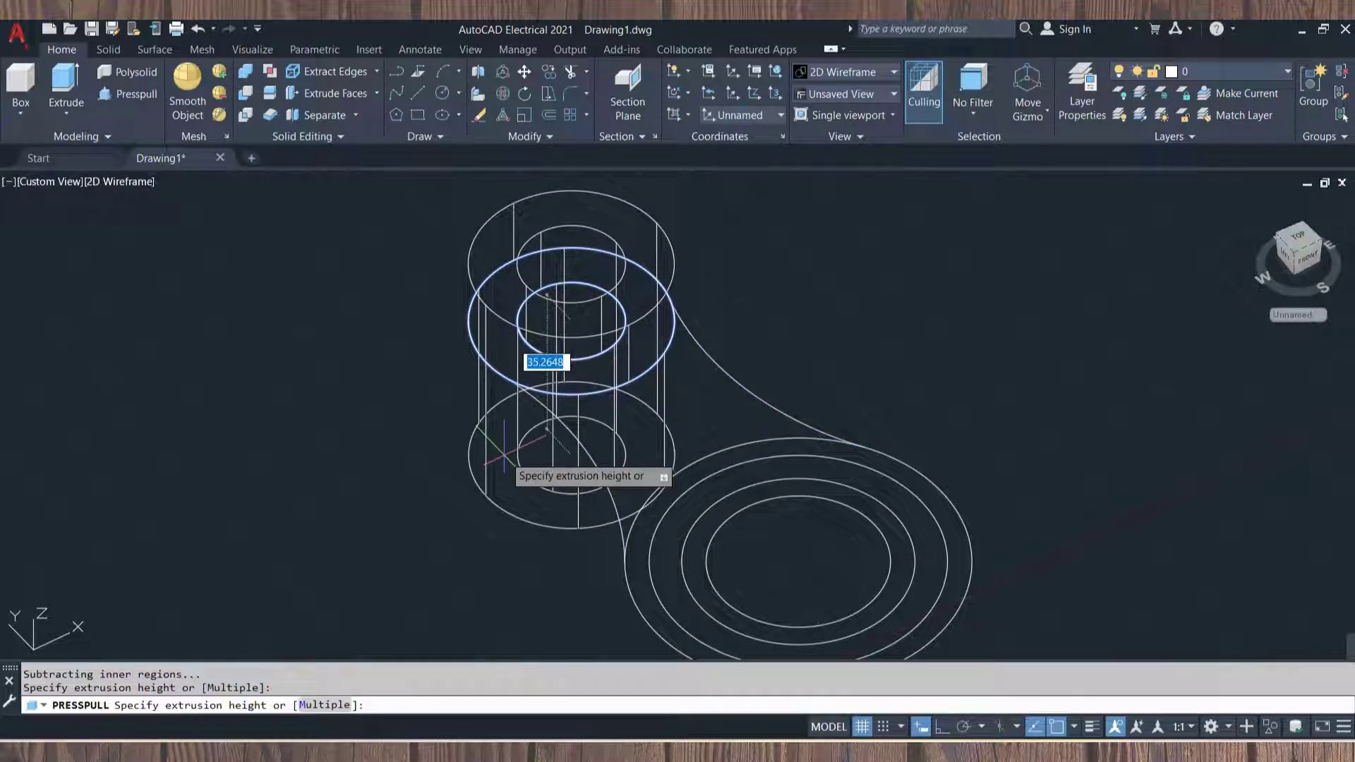
key("Return")
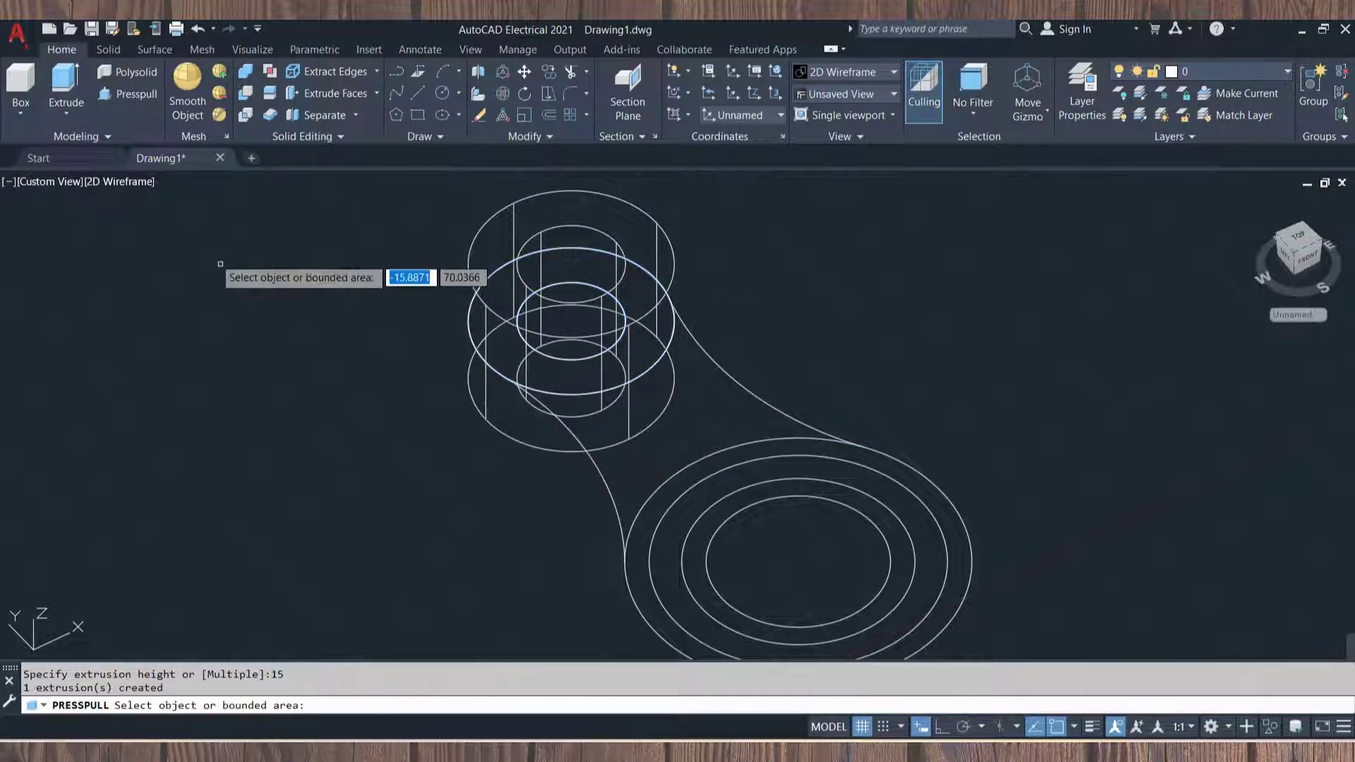
left_click(116, 182)
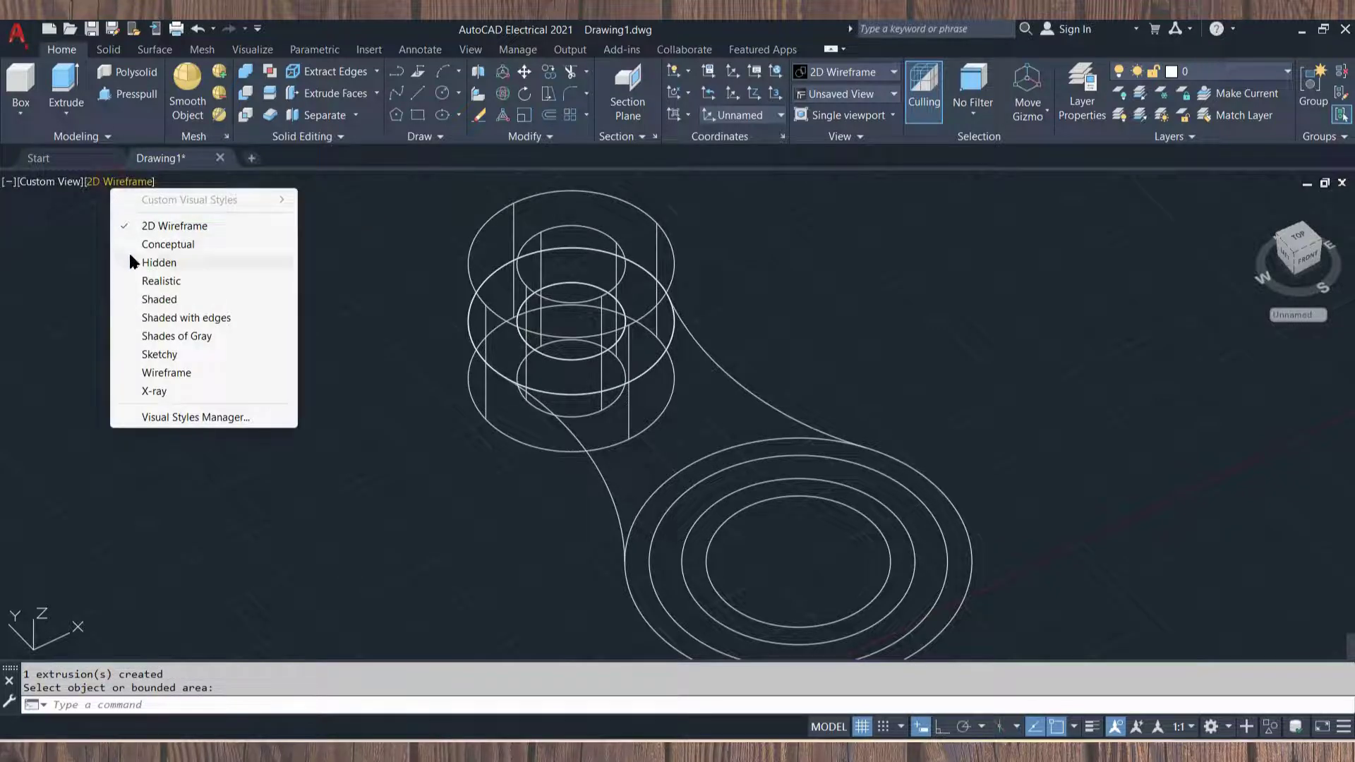
Switch to Conceptual shading and orbit toward a near-top view of the boss.
left_click(168, 244)
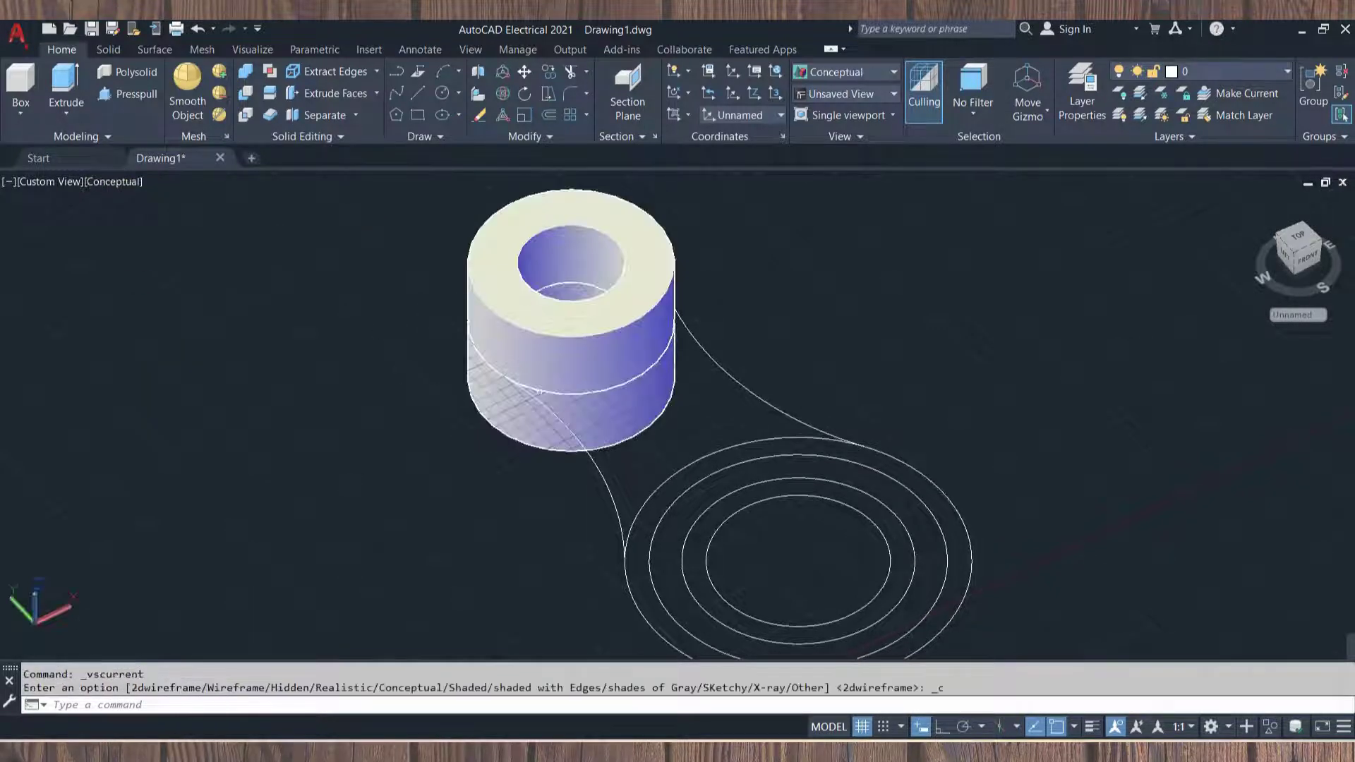
mouse_move(741, 347)
middle_mouse_down("shift")
mouse_move(728, 459)
mouse_move(731, 393)
mouse_move(801, 391)
mouse_move(772, 390)
middle_mouse_up("shift")
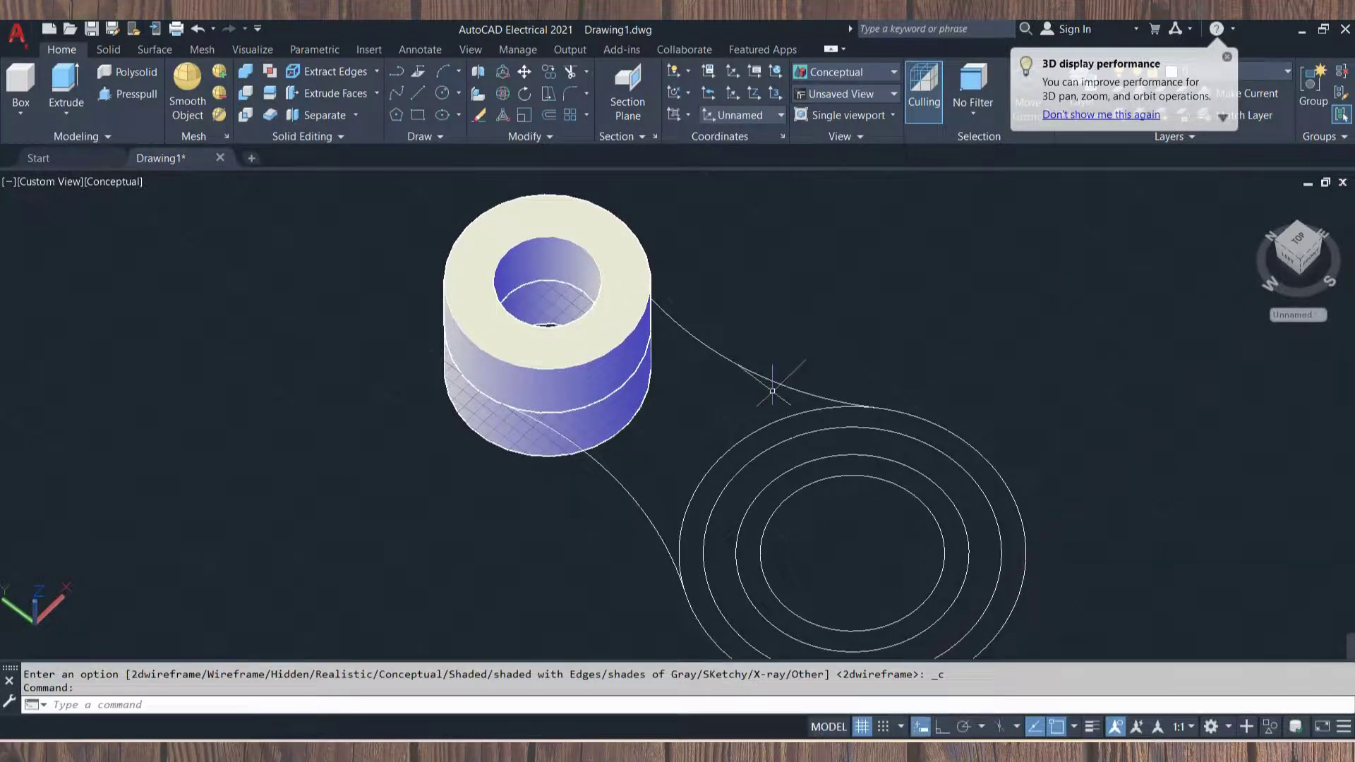
key("Escape")
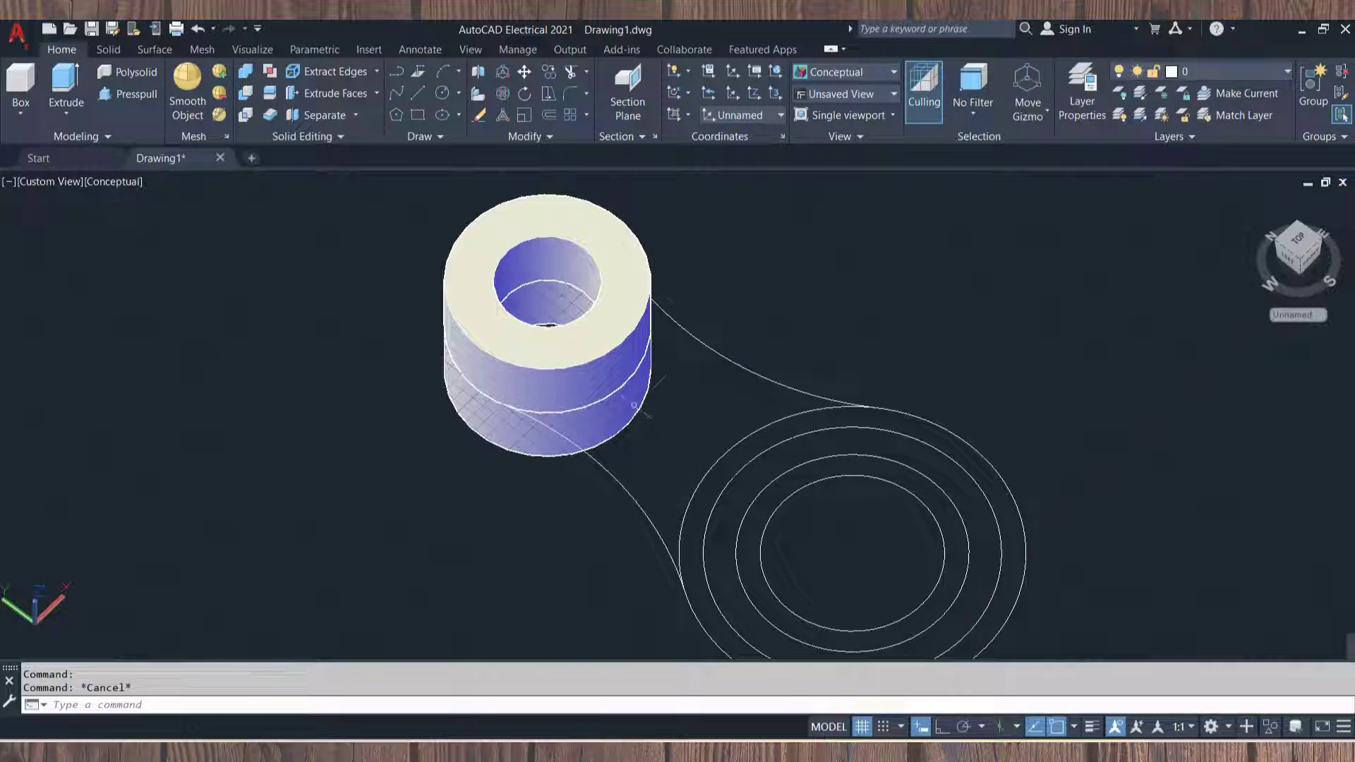
Press-pull the area between hub and circles 5 units, then undo it.
left_click(134, 98)
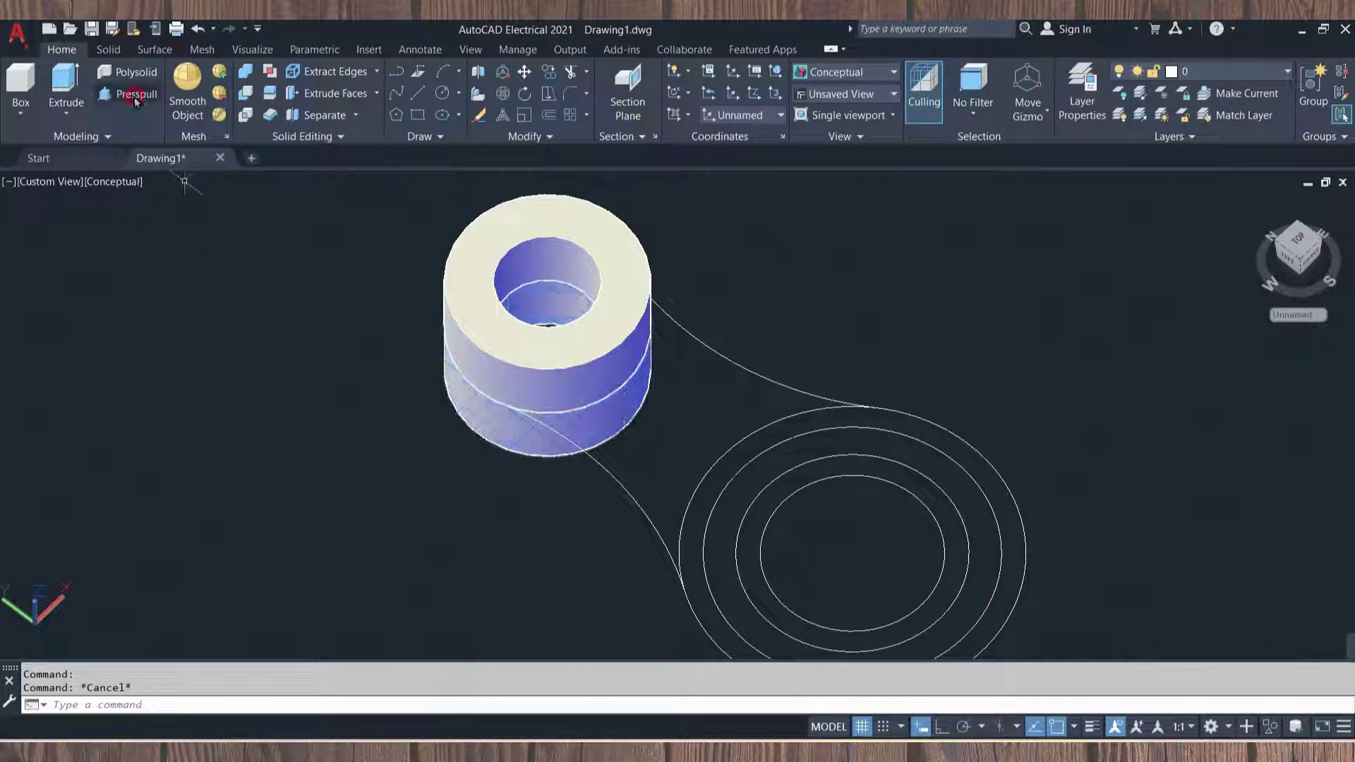
left_click(675, 446)
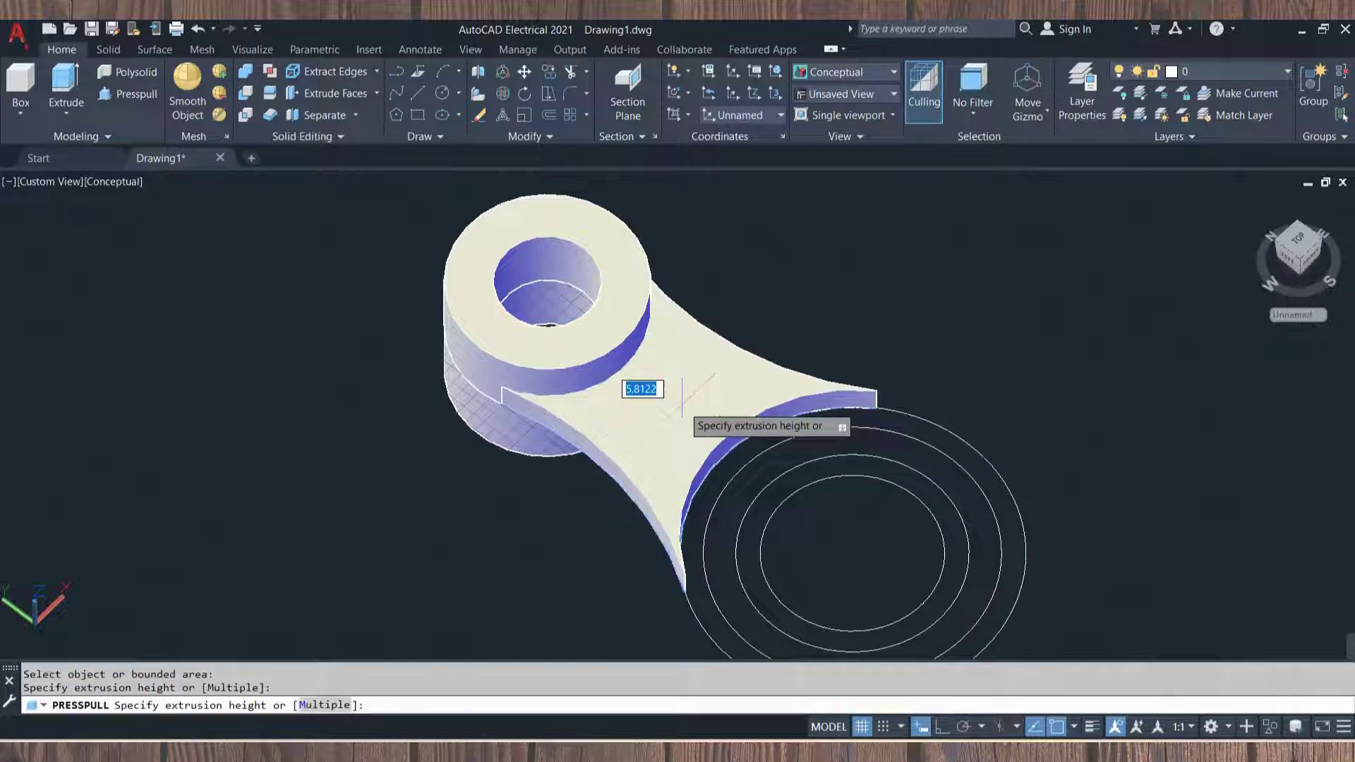
type("5")
key("Return")
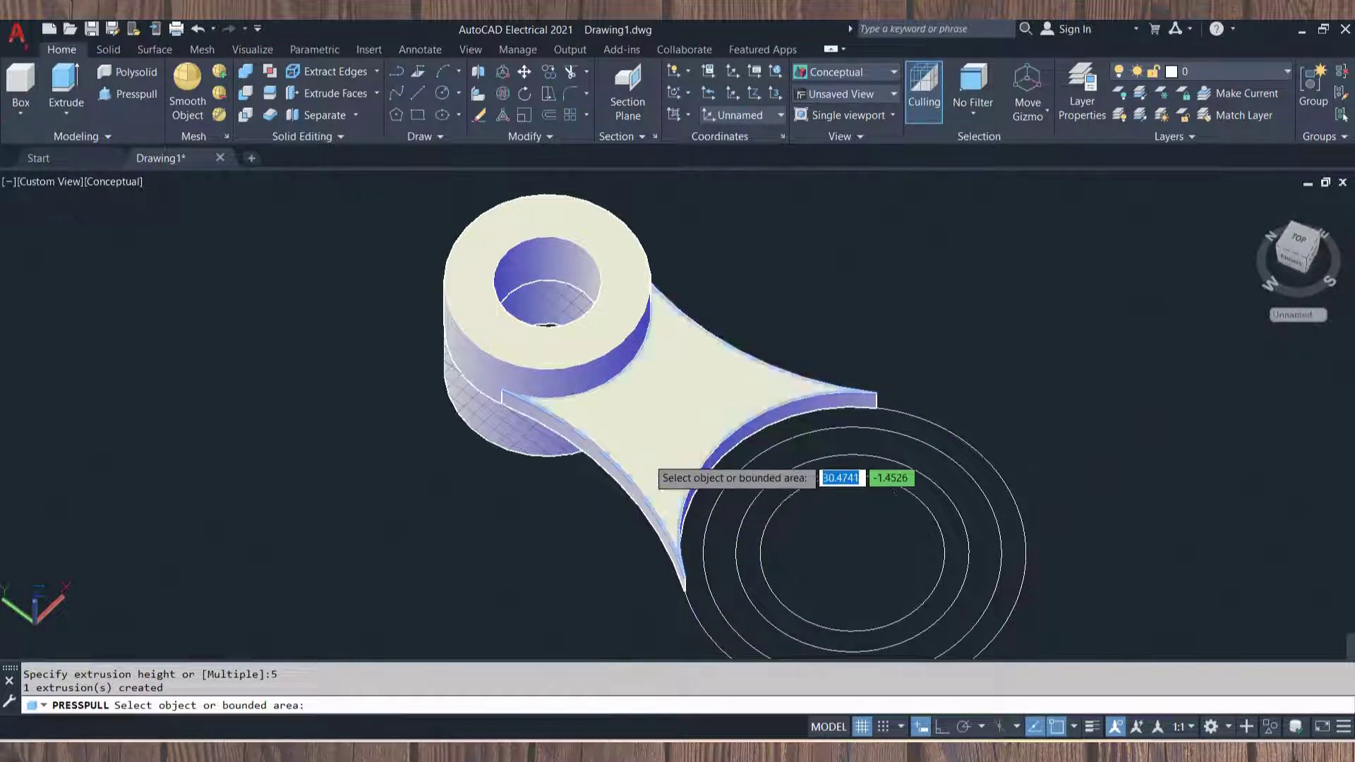
key("ctrl+z")
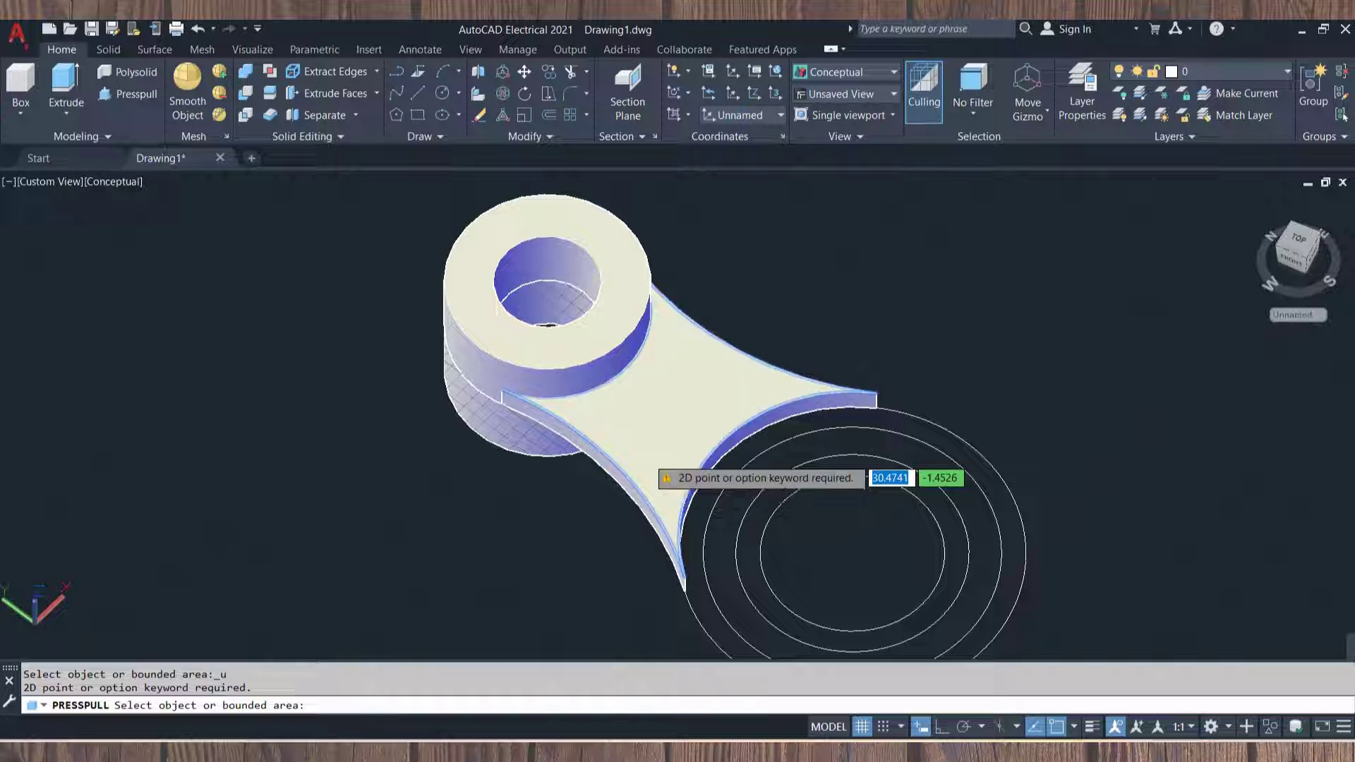
key("Escape")
key("ctrl+z")
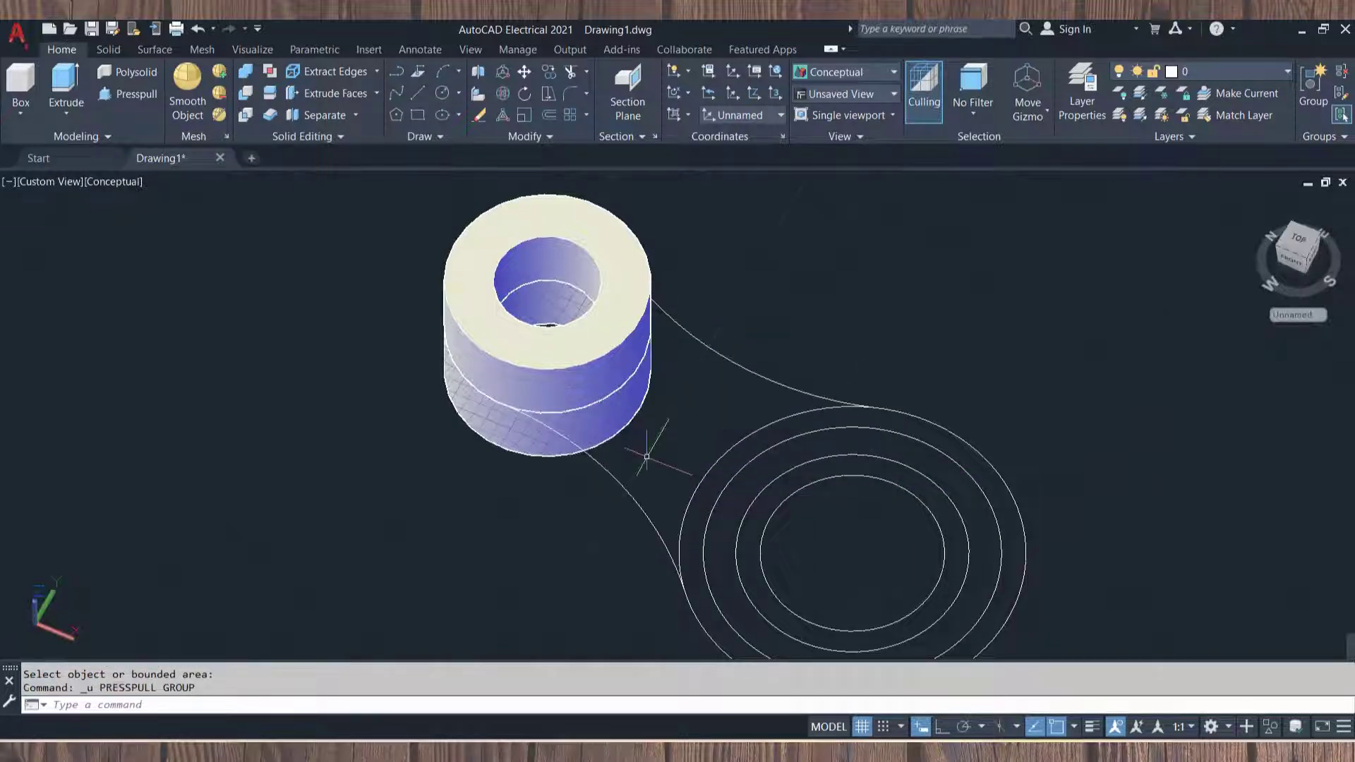
Press-pull the arm web area 5 units, then its top face another 5 units.
left_click(127, 94)
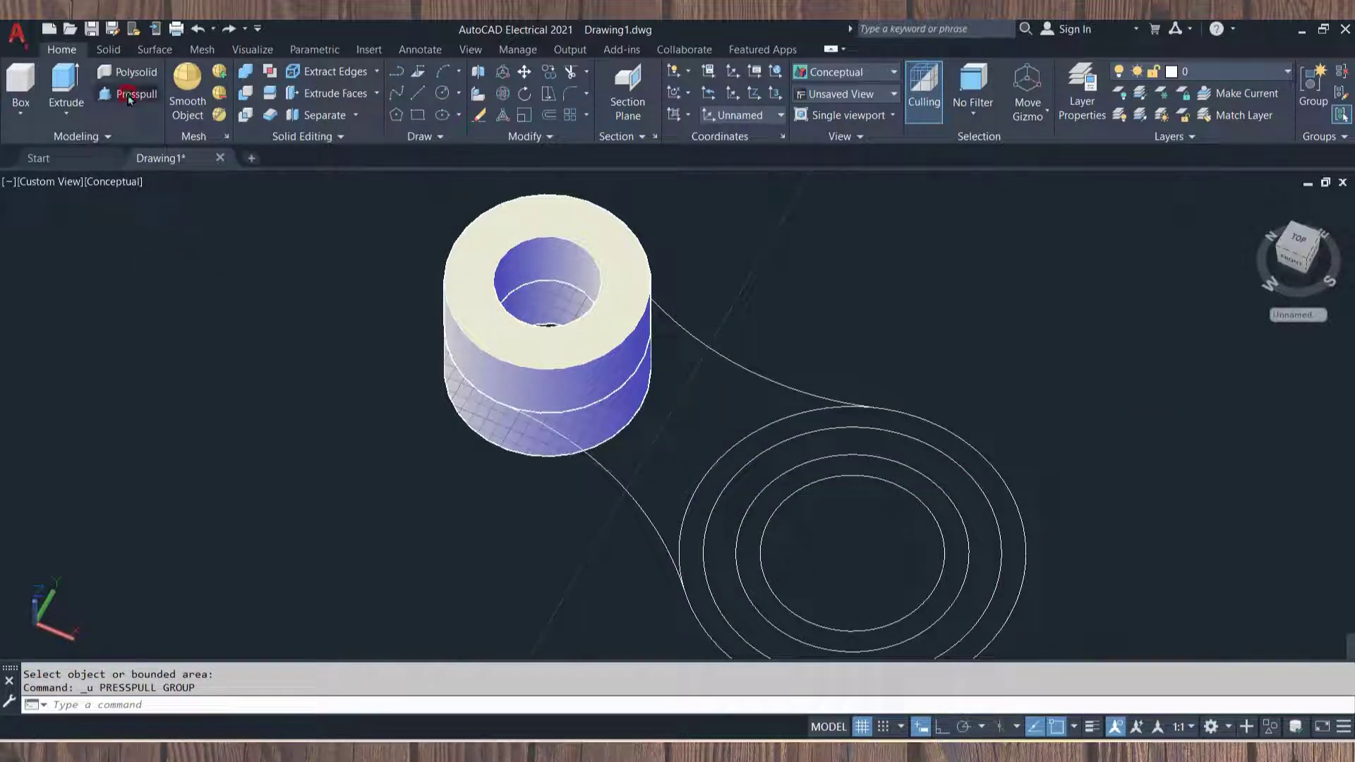
left_click(697, 408)
type("5")
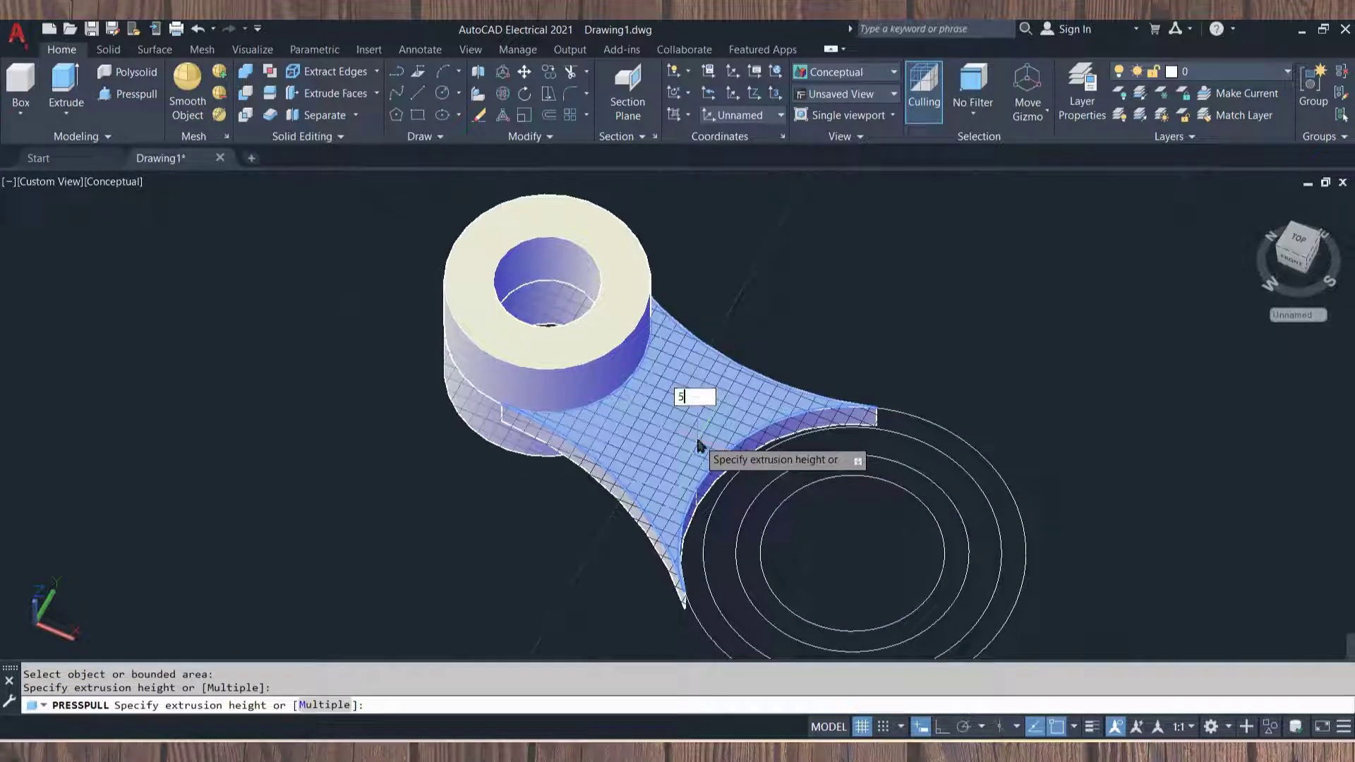
key("Return")
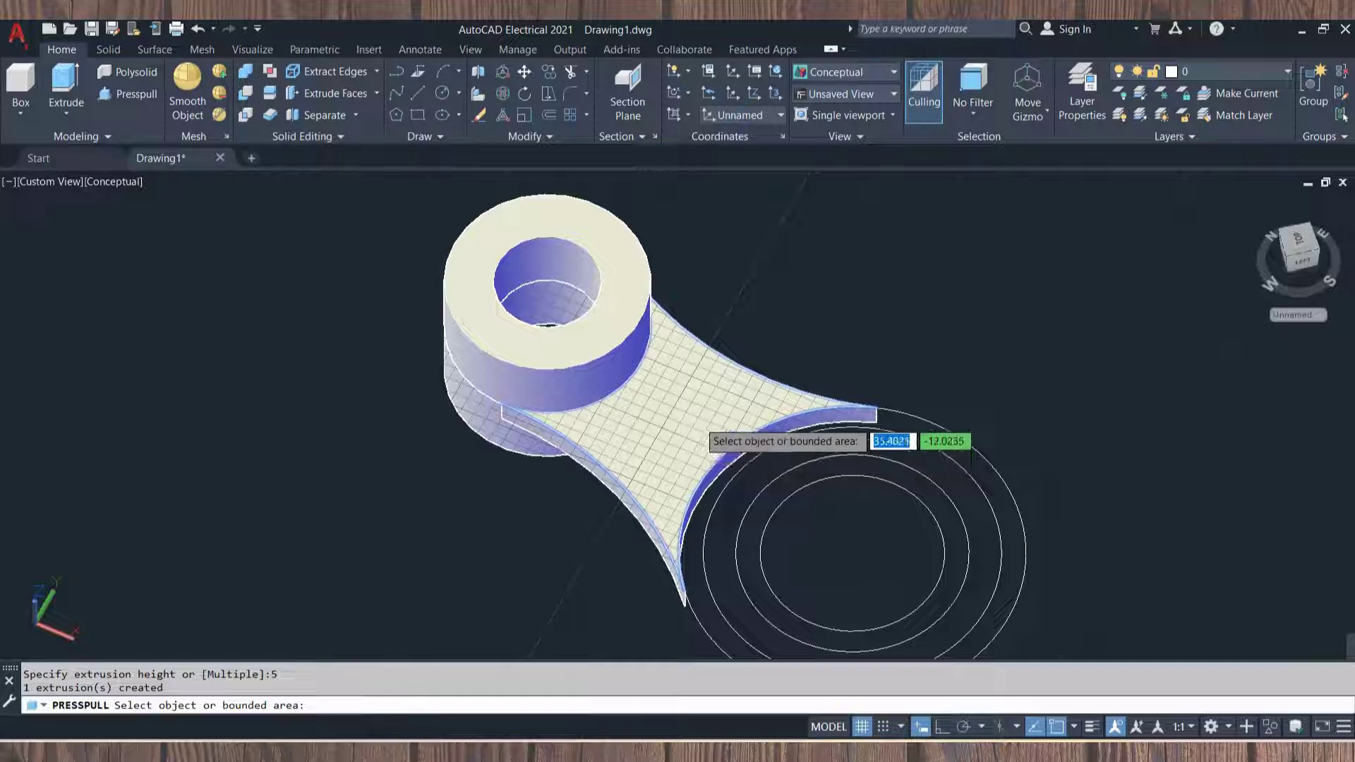
left_click(697, 423)
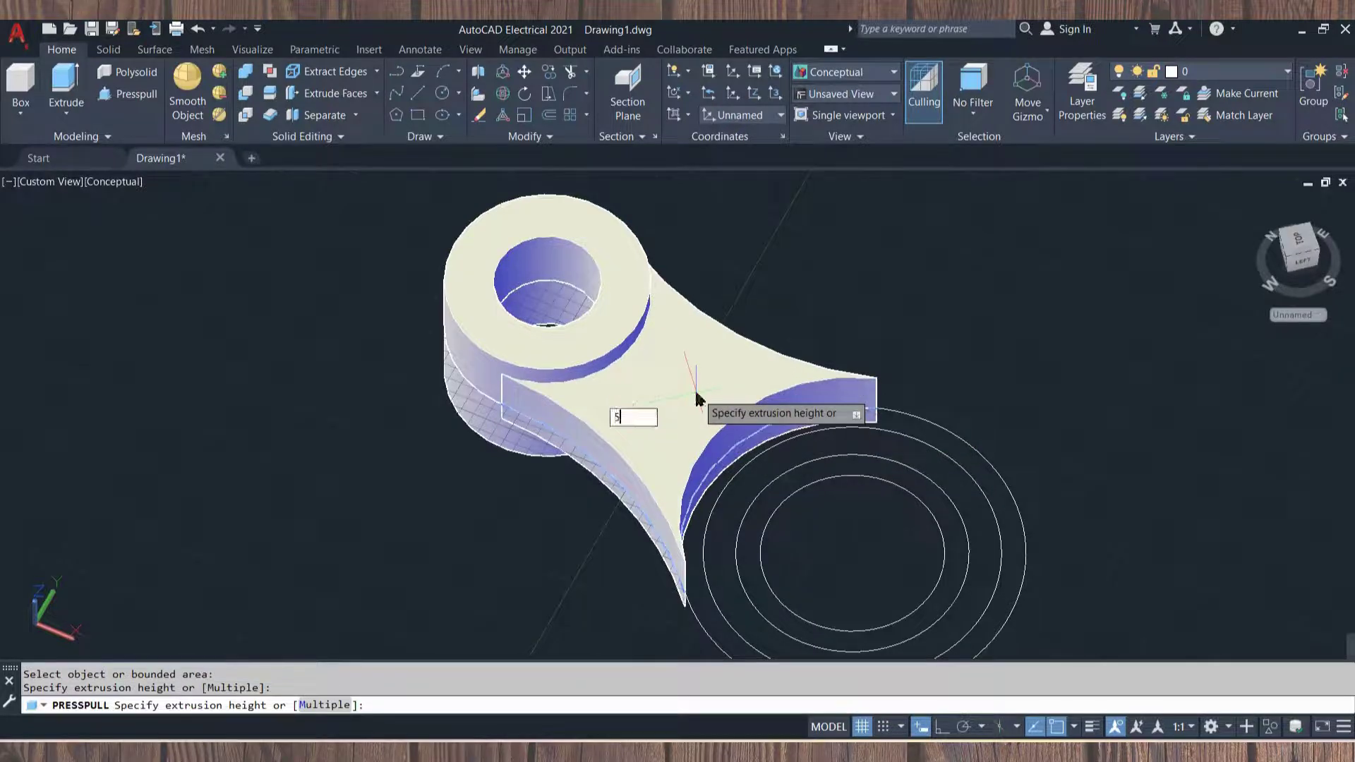
key("Return")
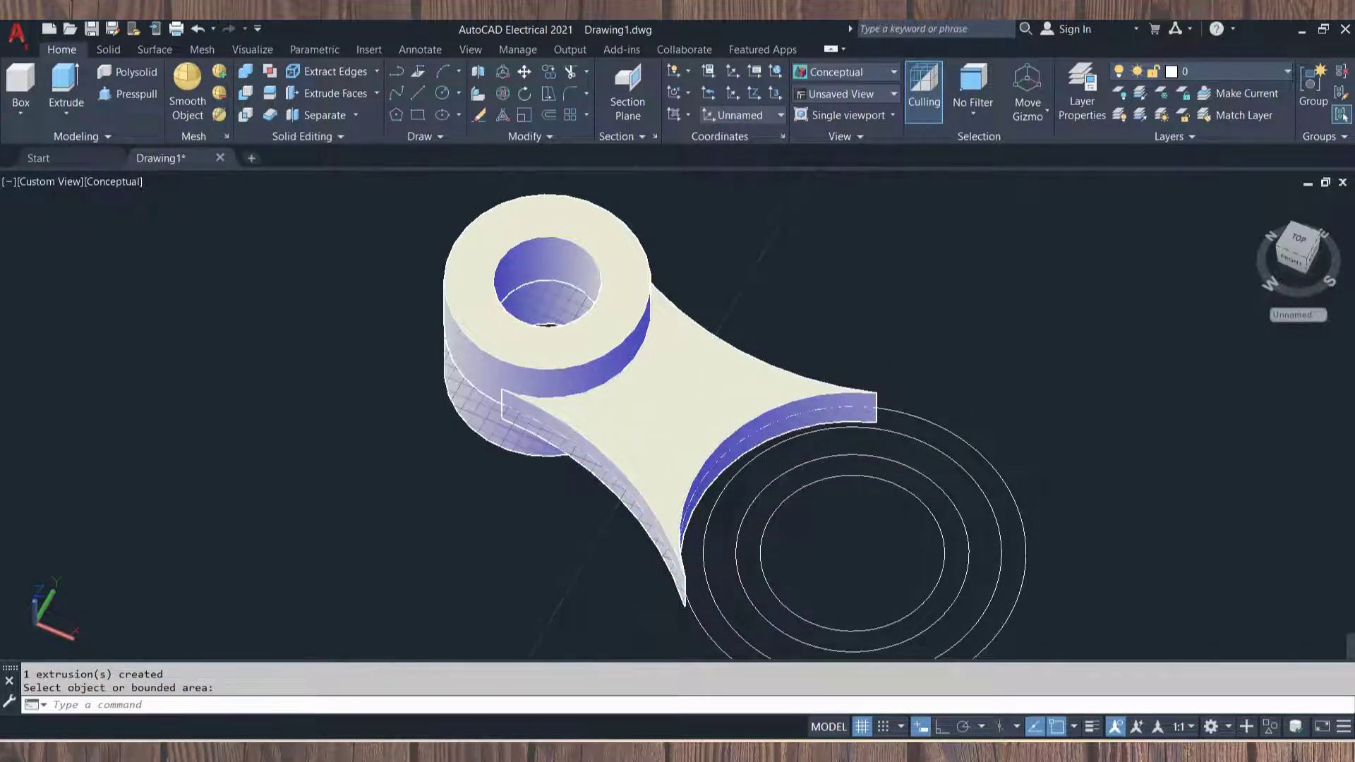
middle_click_drag(817, 493, 614, 367)
key("Return")
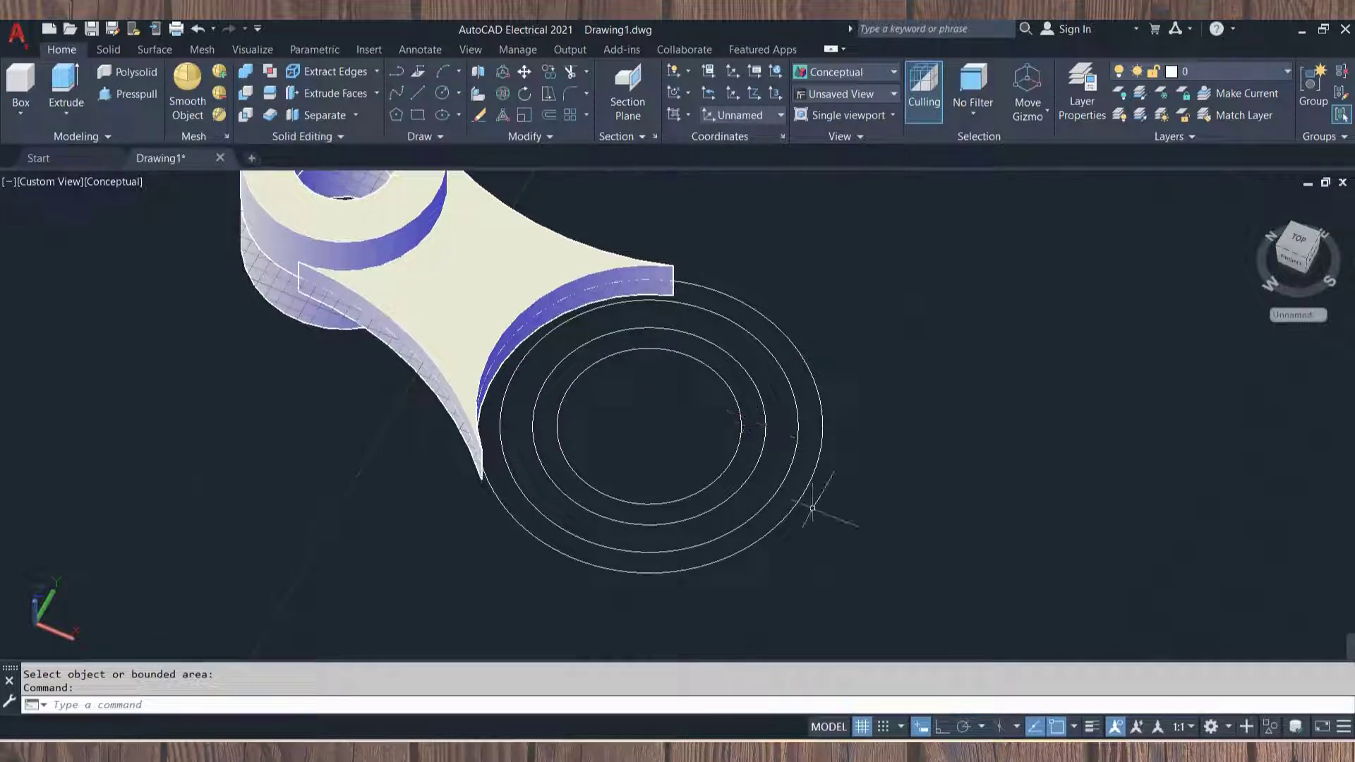
Window-select and delete the two inner lower circles.
left_click(756, 500)
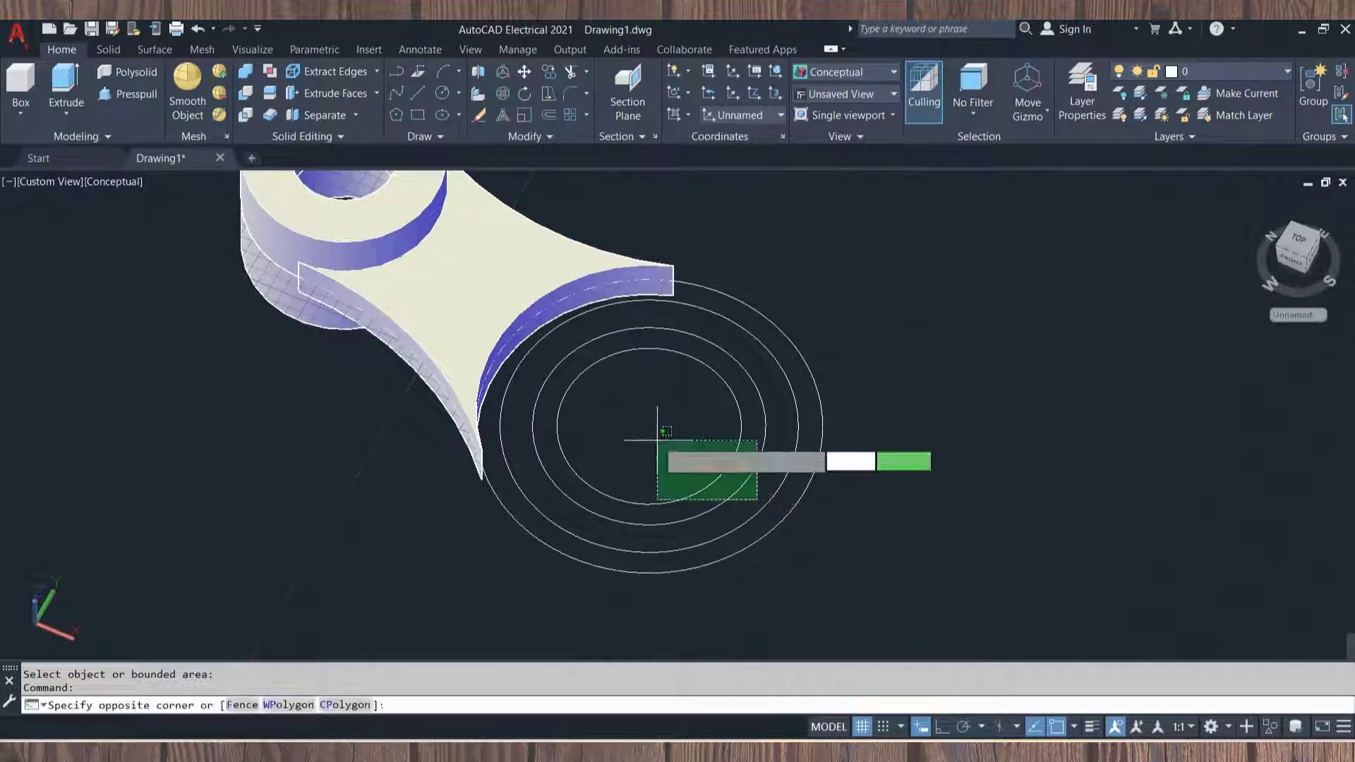
left_click(656, 440)
key("Delete")
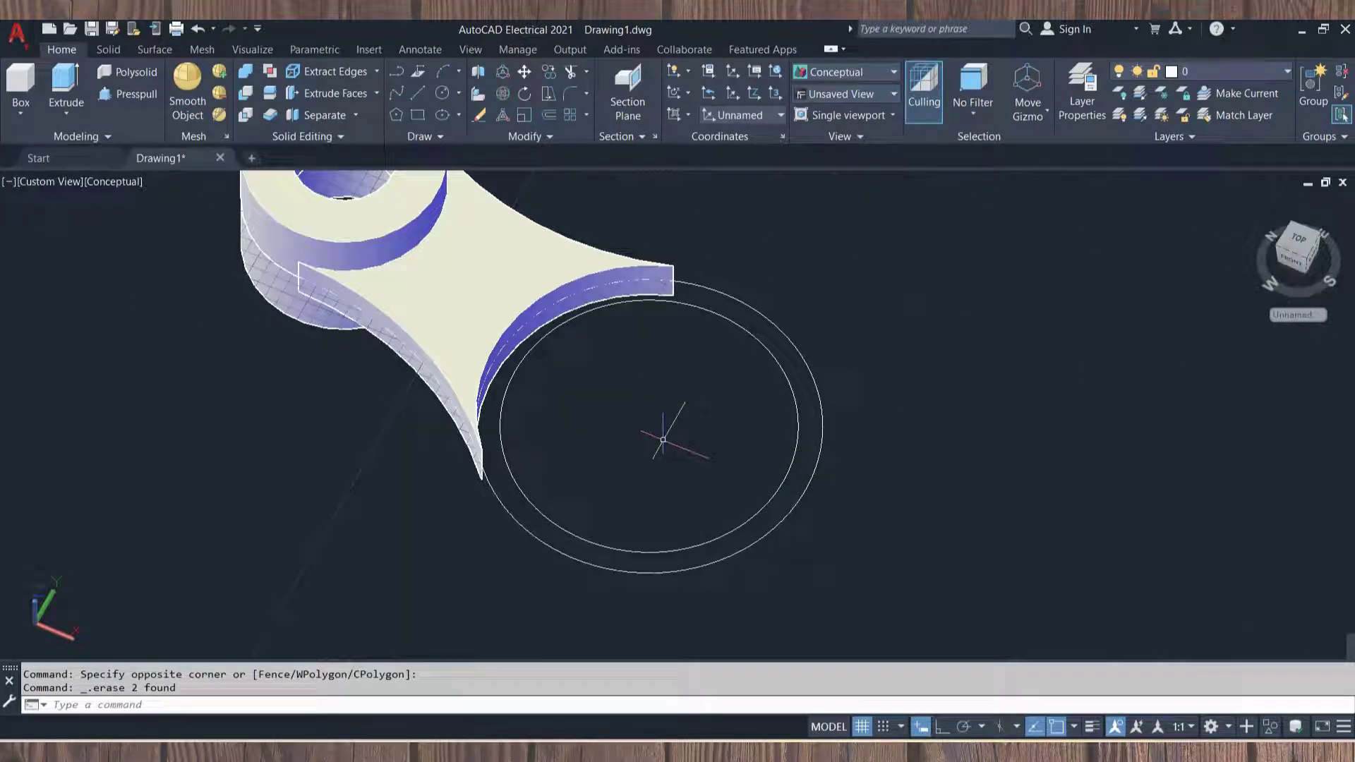
Press-pull the lower ring 15 units, then its top face another 15 units.
left_click(139, 102)
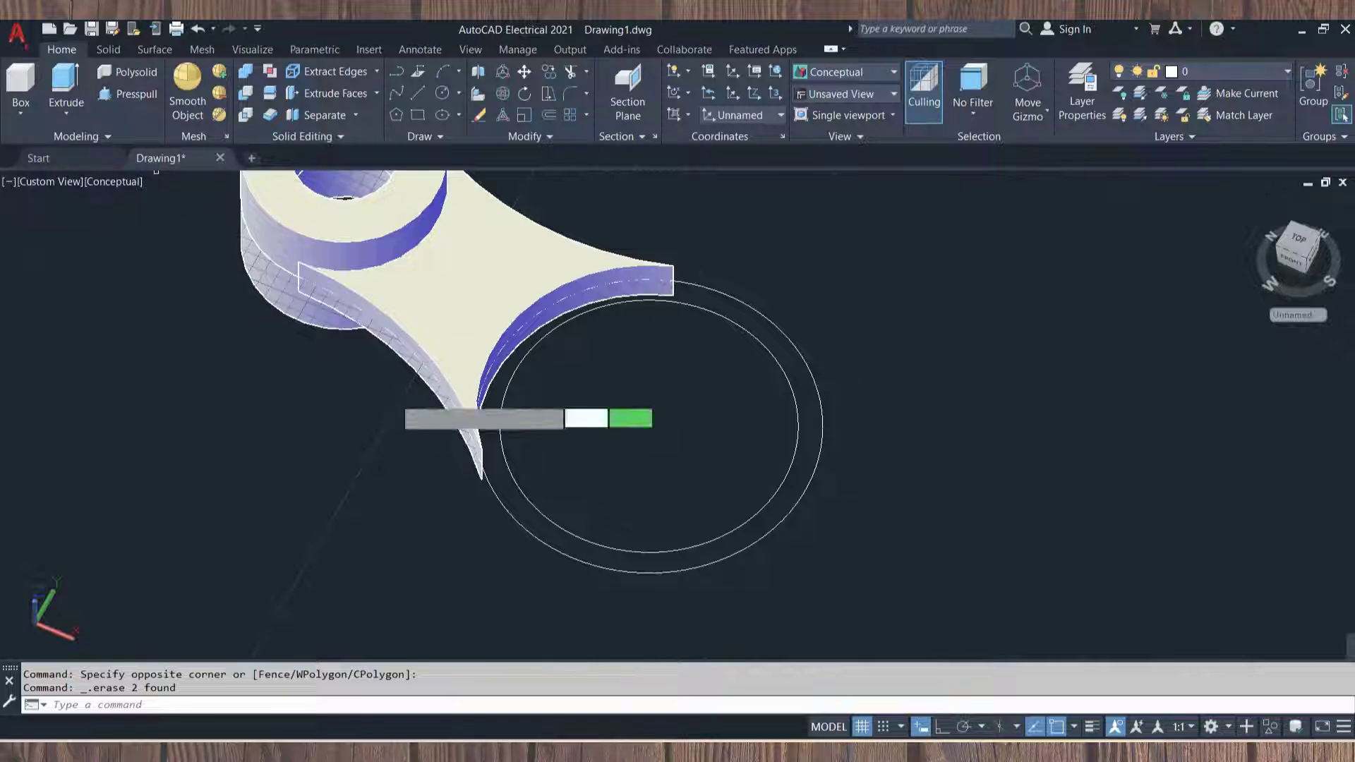
left_click(679, 556)
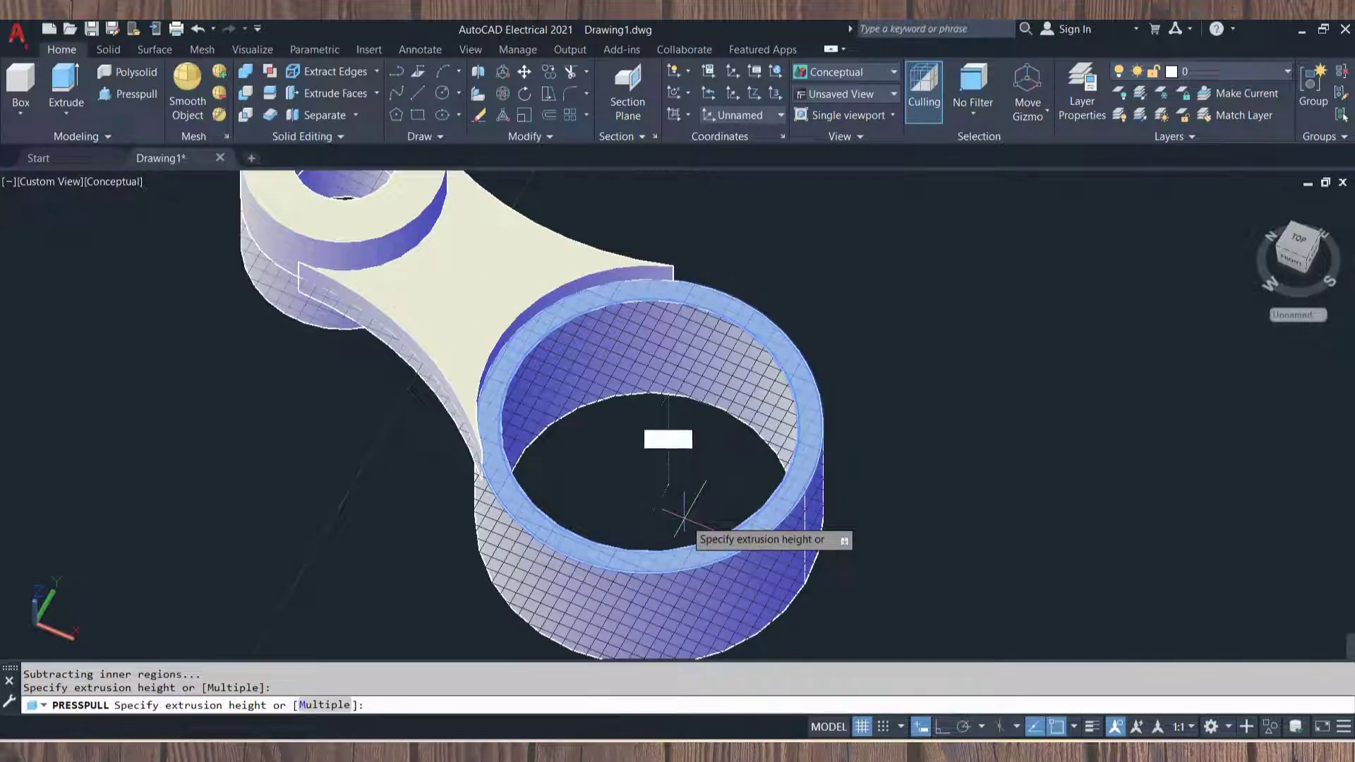
key("Return")
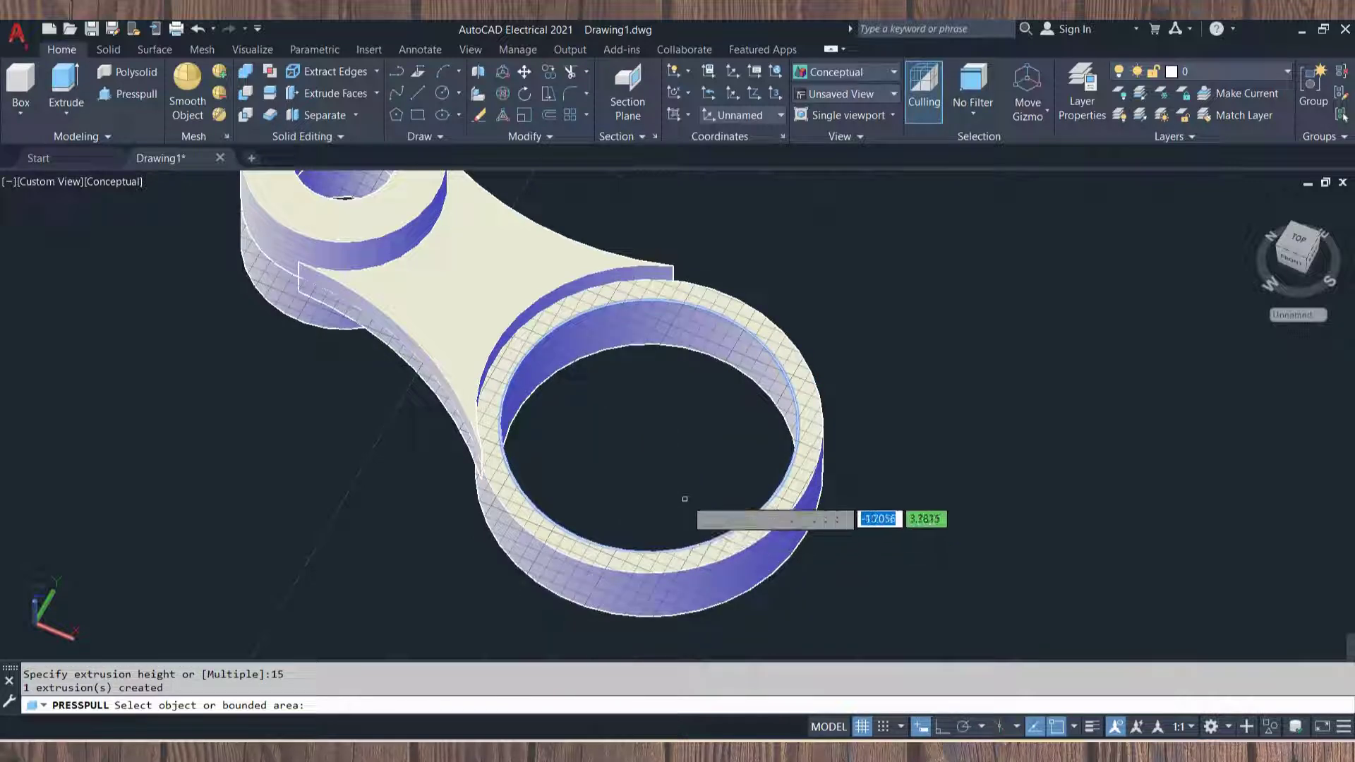
left_click(650, 559)
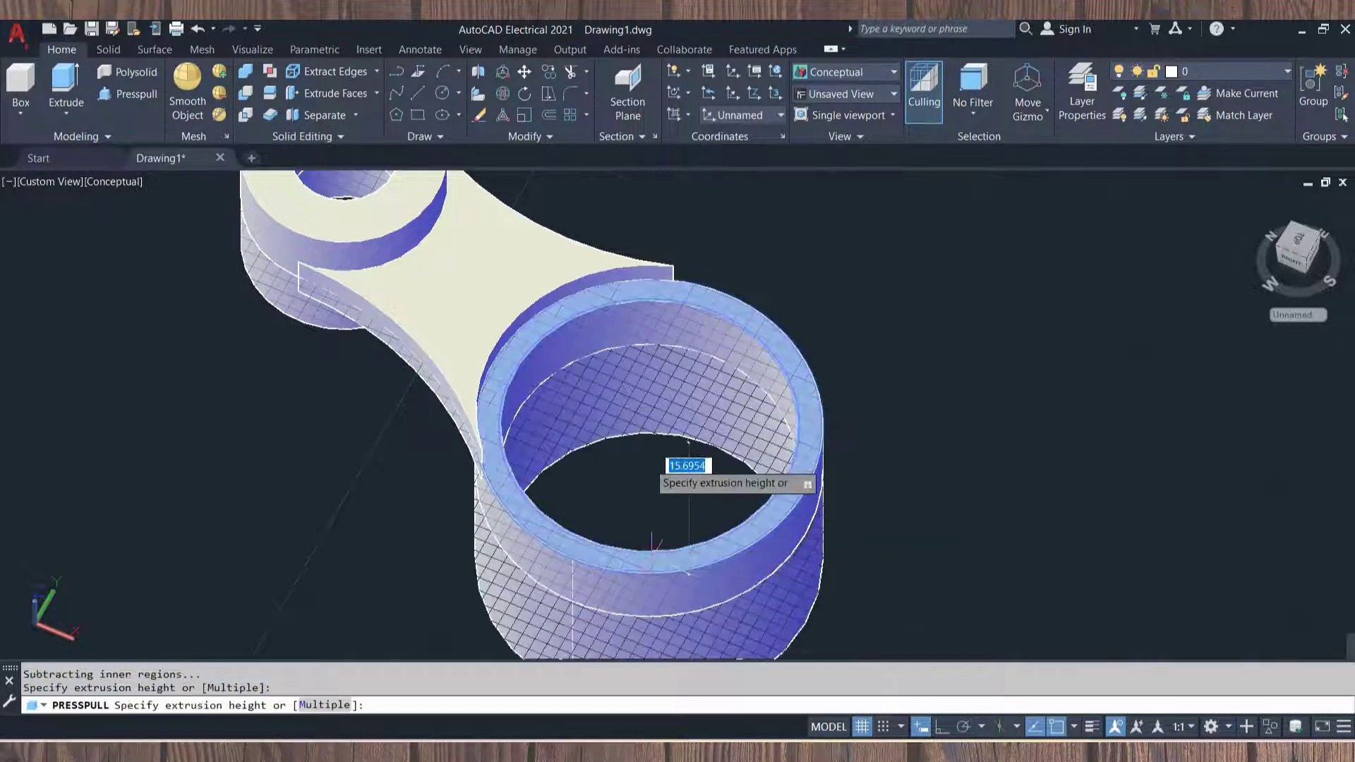
type("15")
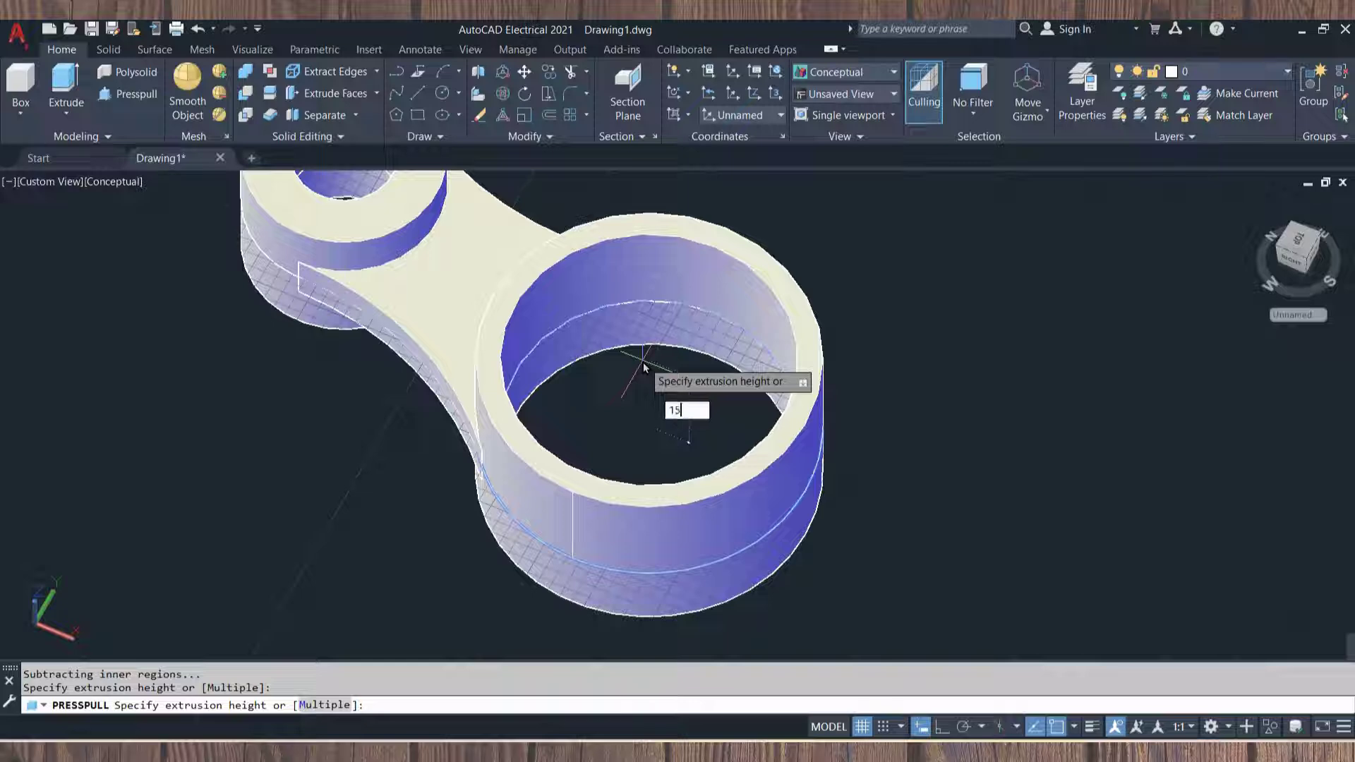
key("Return")
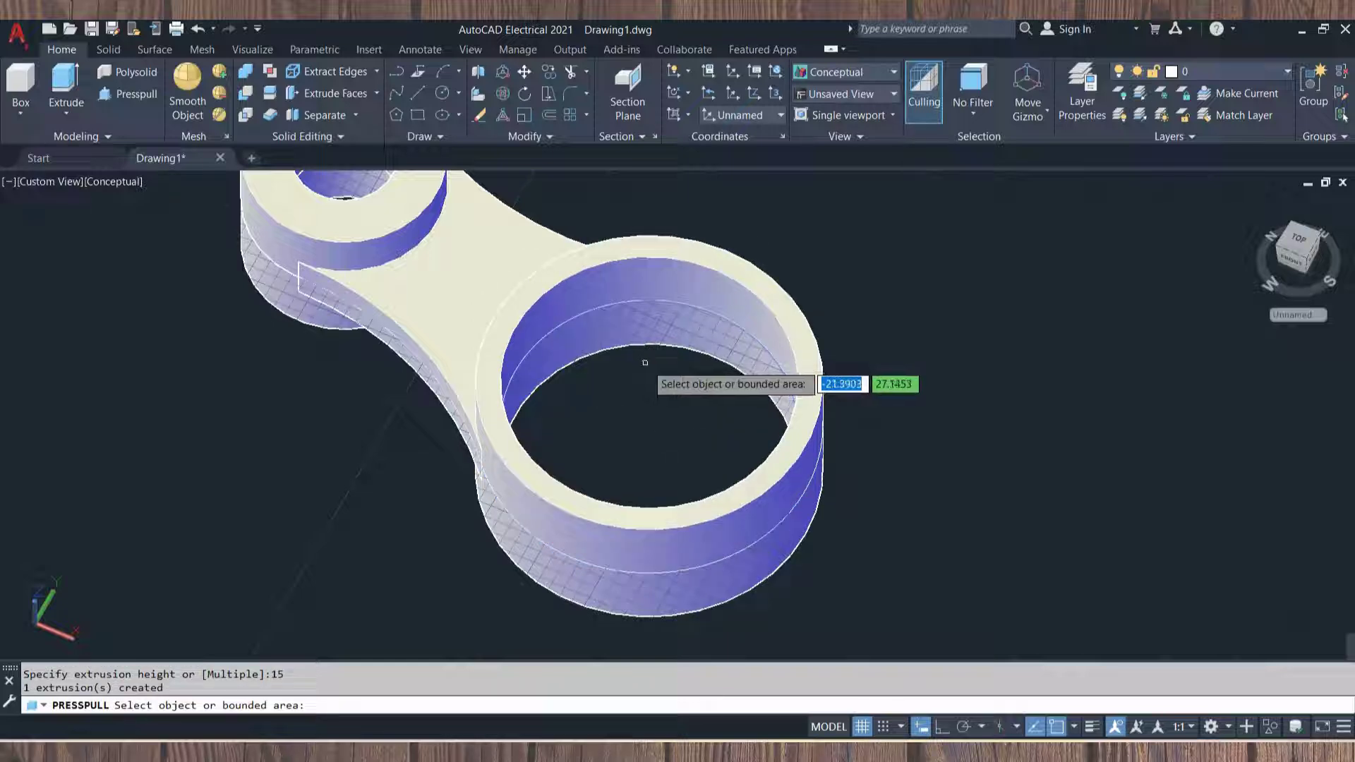
key("Return")
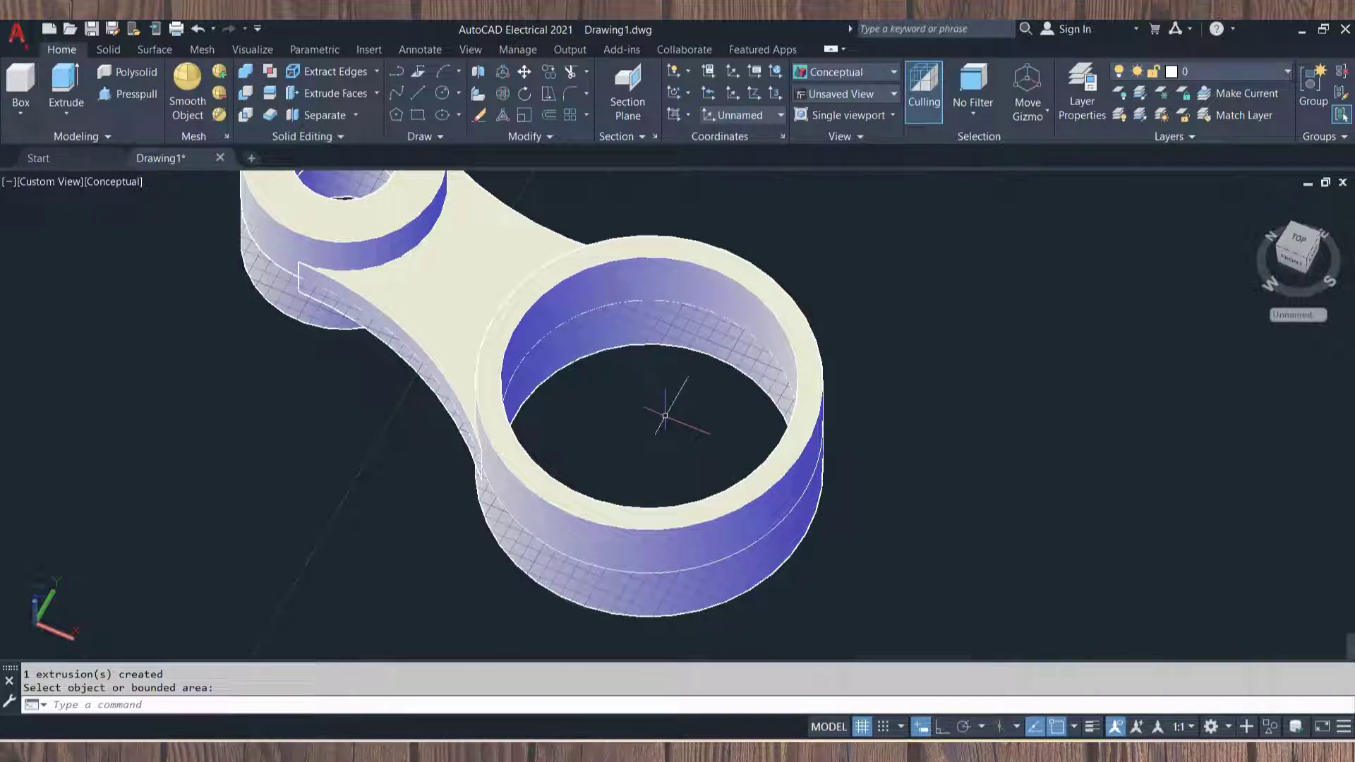
Turn off snap and grid and switch to the Top preset view.
left_click(885, 728)
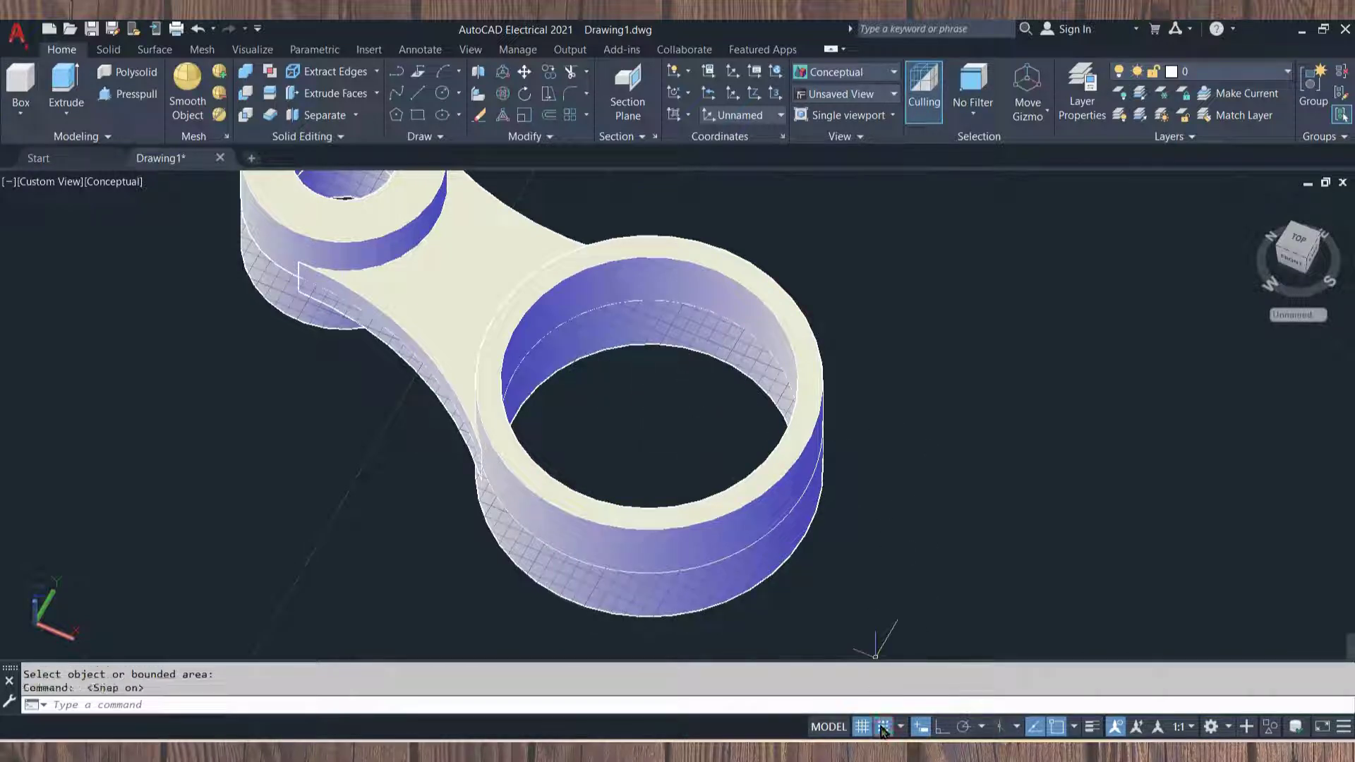
left_click(882, 727)
middle_click_drag(916, 493, 911, 544, "shift")
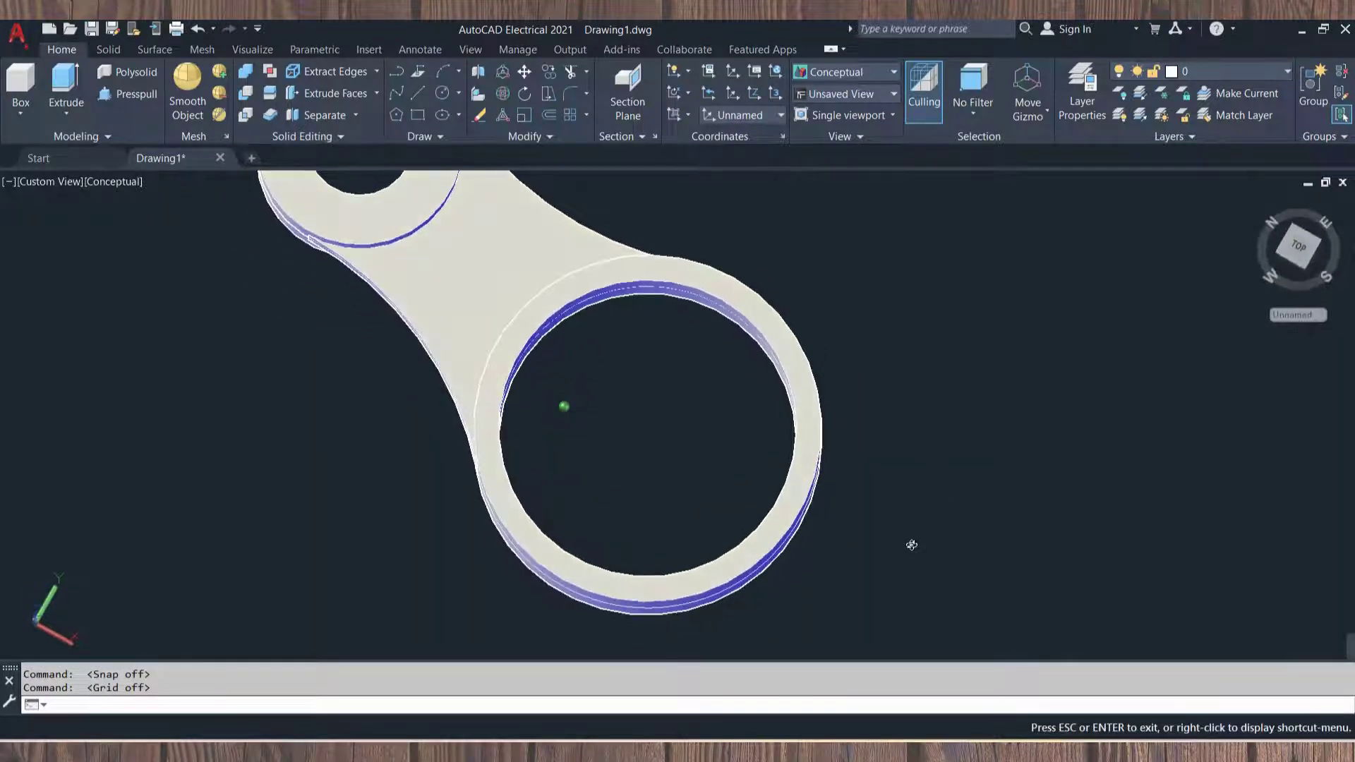
type("c")
key("Return")
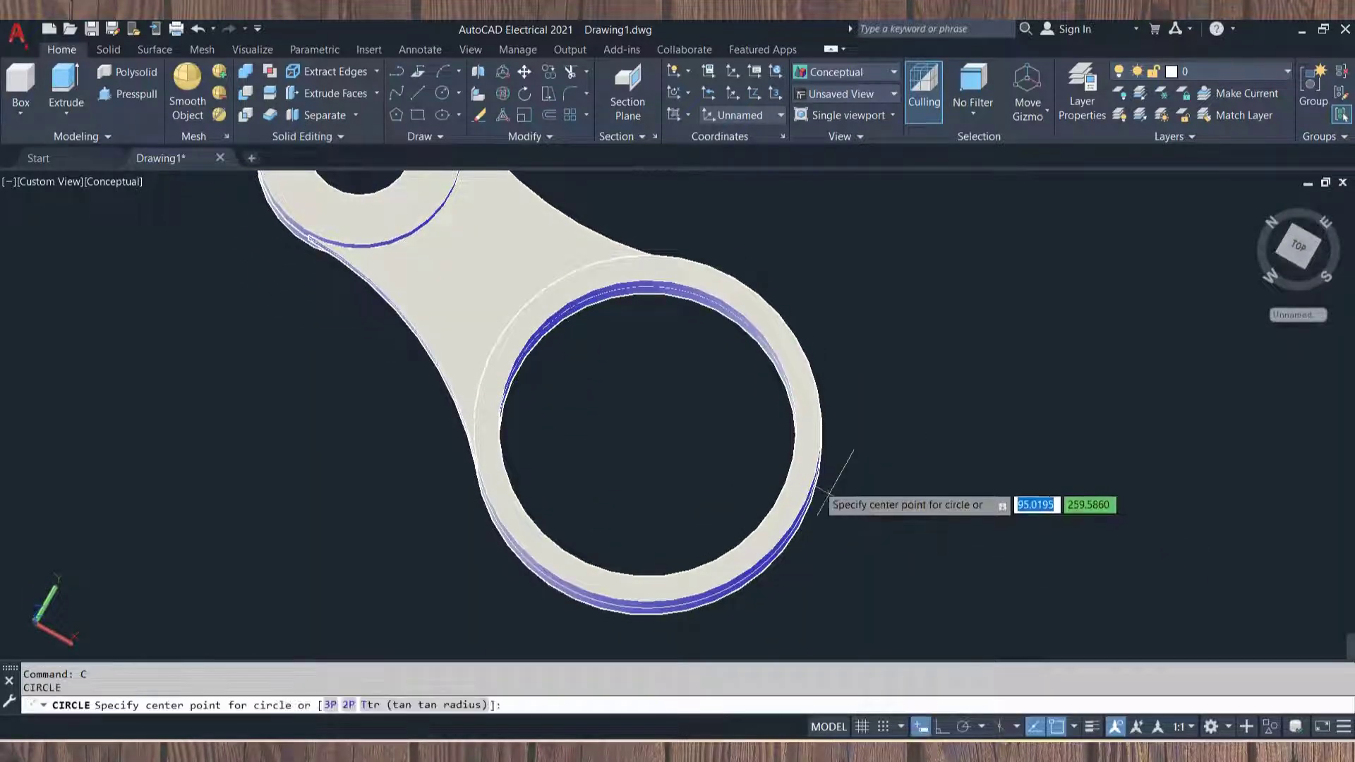
middle_click_drag(972, 538, 941, 580, "shift")
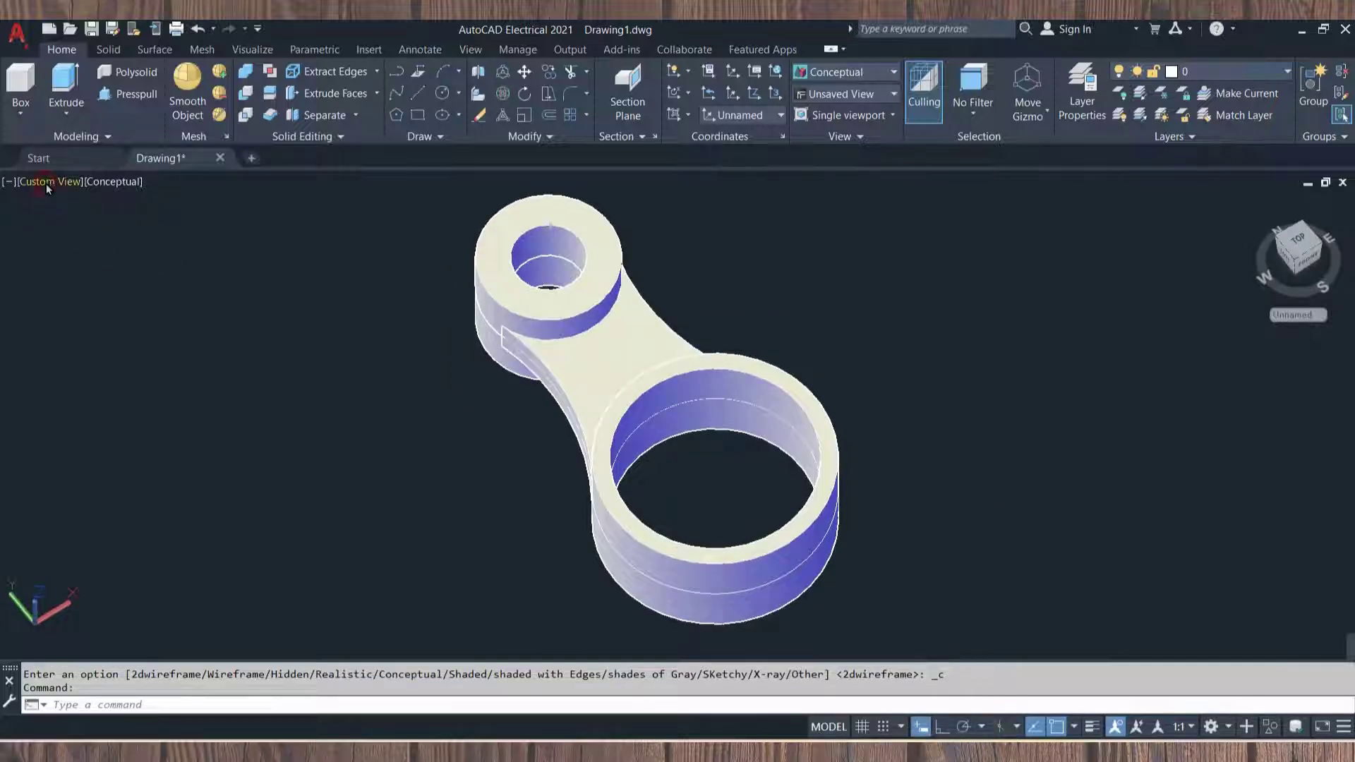
left_click(45, 185)
left_click(84, 226)
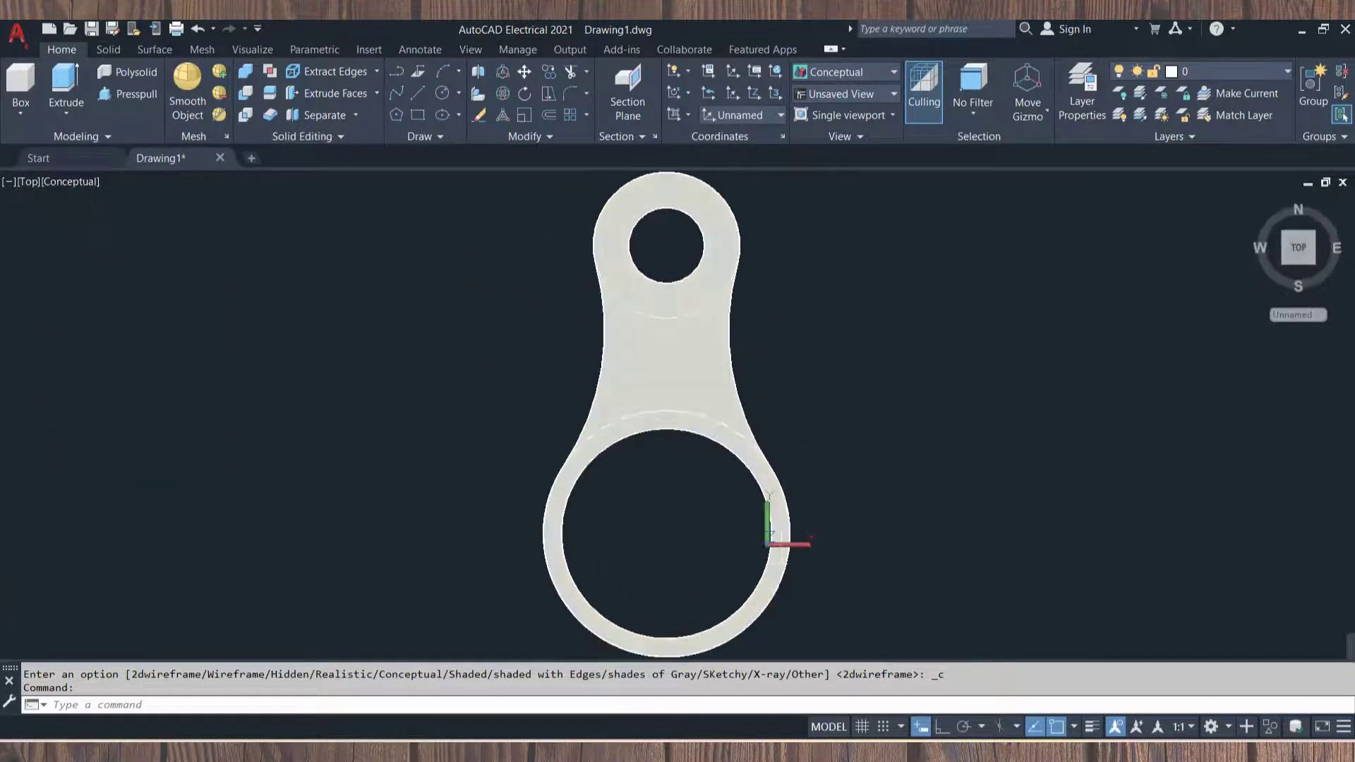
Draw a 43-diameter circle centred on the large hole, then tilt the view into 3D.
type("c")
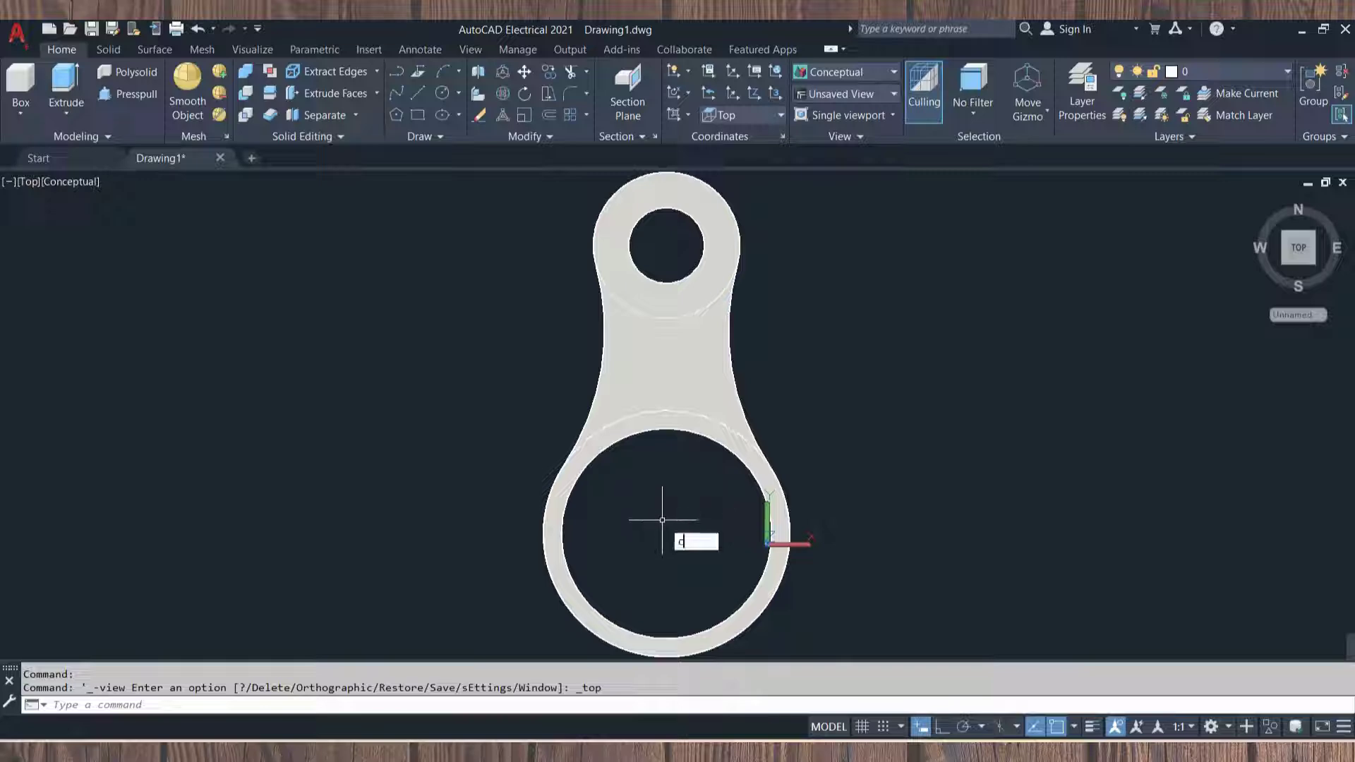
key("Return")
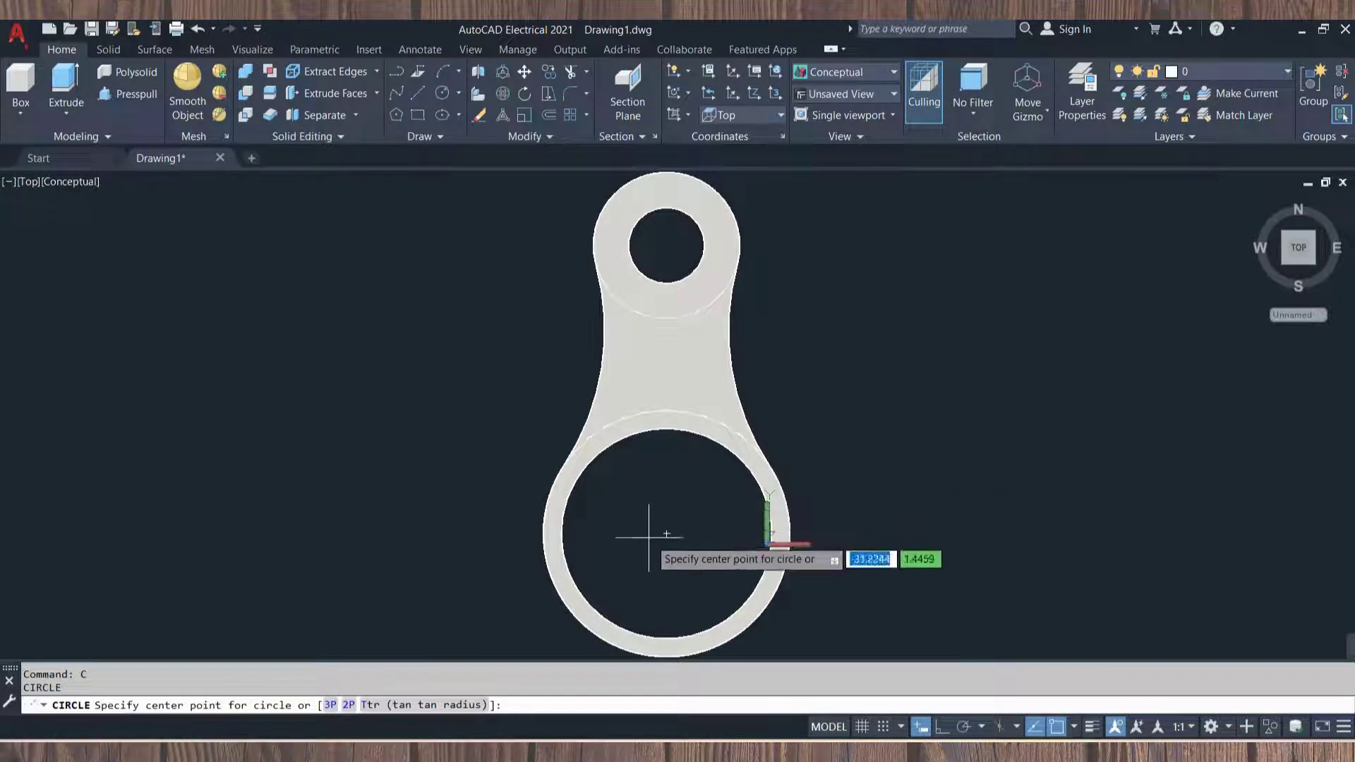
left_click(666, 533)
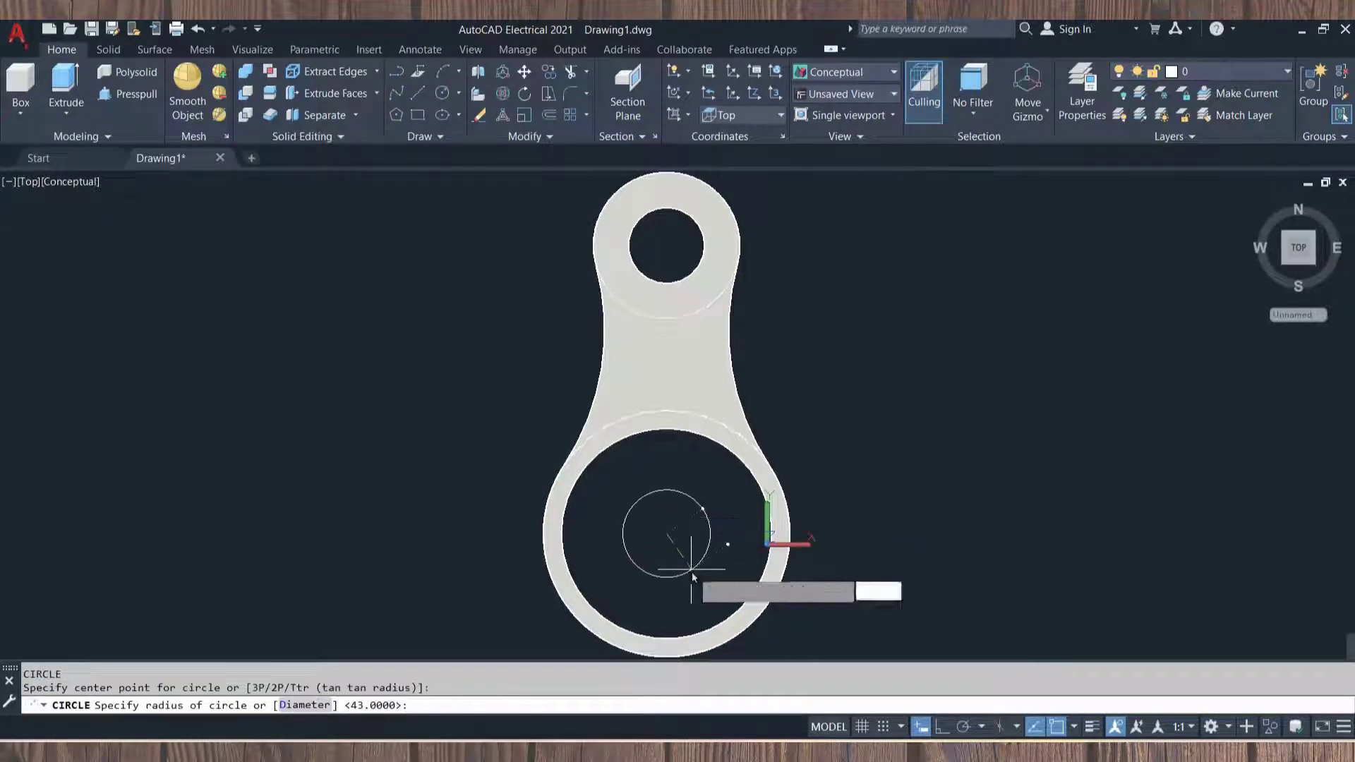
type("d")
key("Return")
type("43")
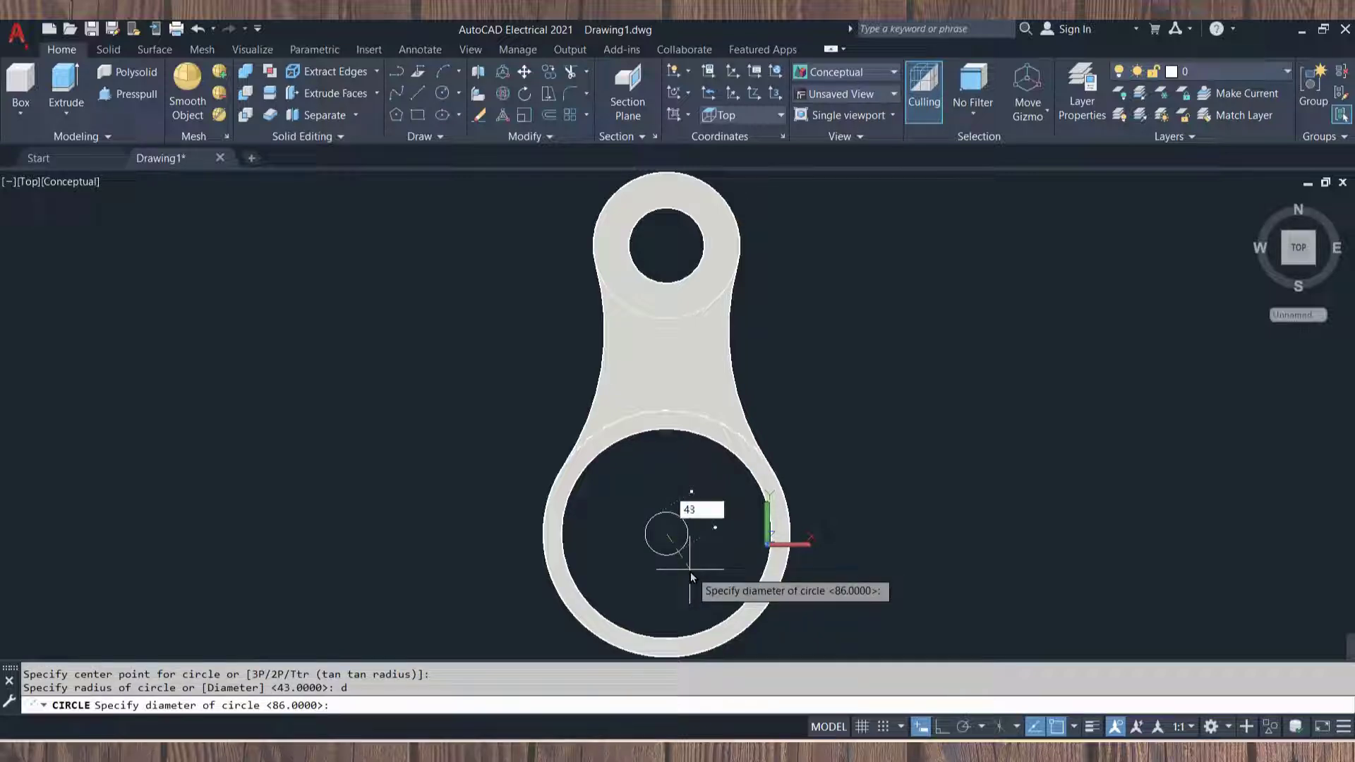
key("Return")
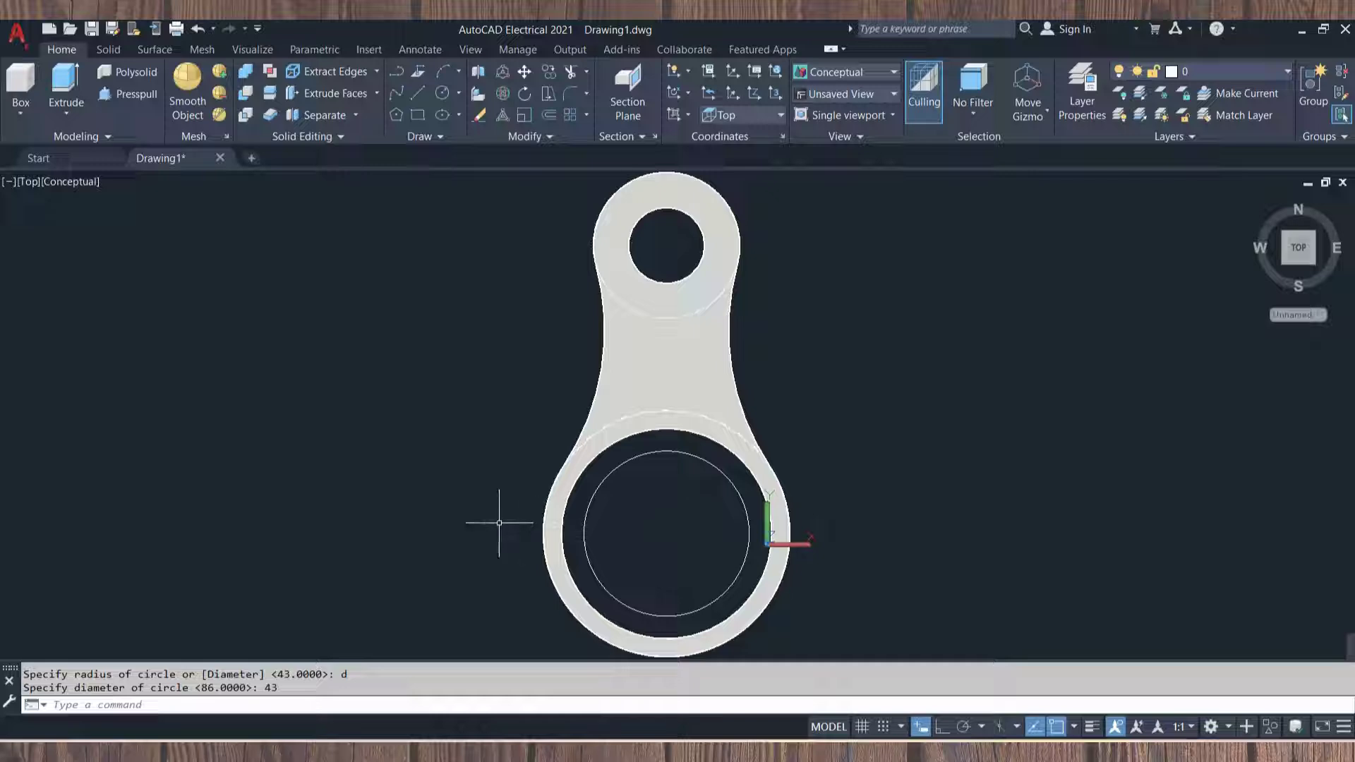
middle_click_drag(411, 511, 409, 421, "shift")
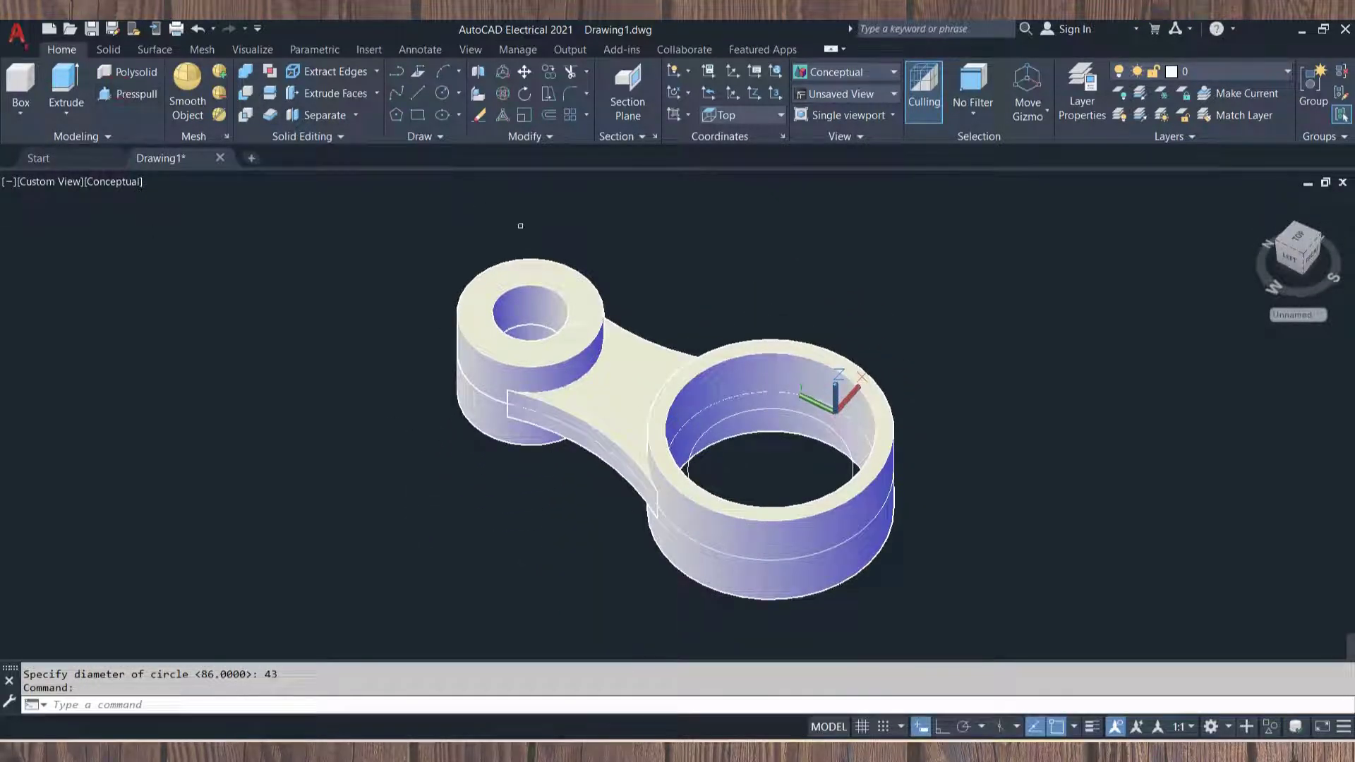
Press-pull the inner ring area of the large end up by 15.
left_click(127, 94)
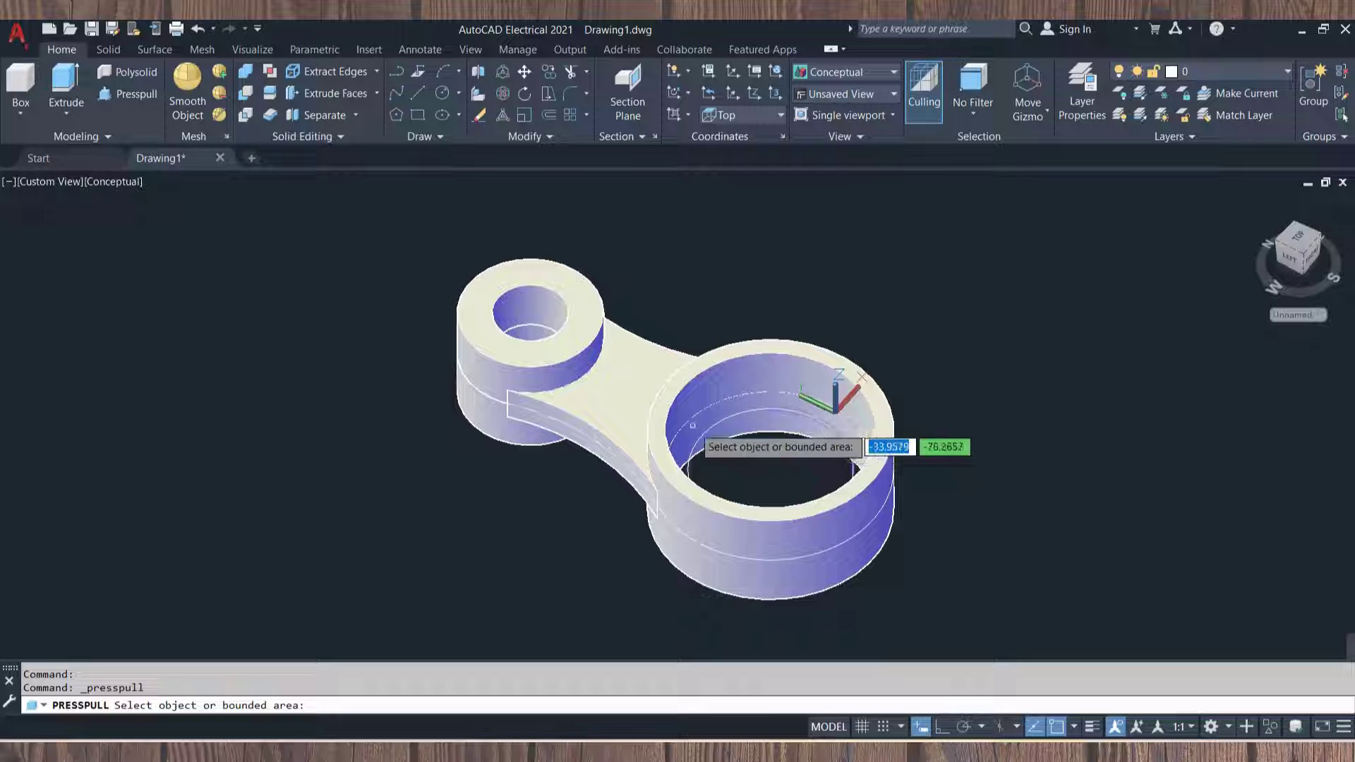
left_click(703, 443)
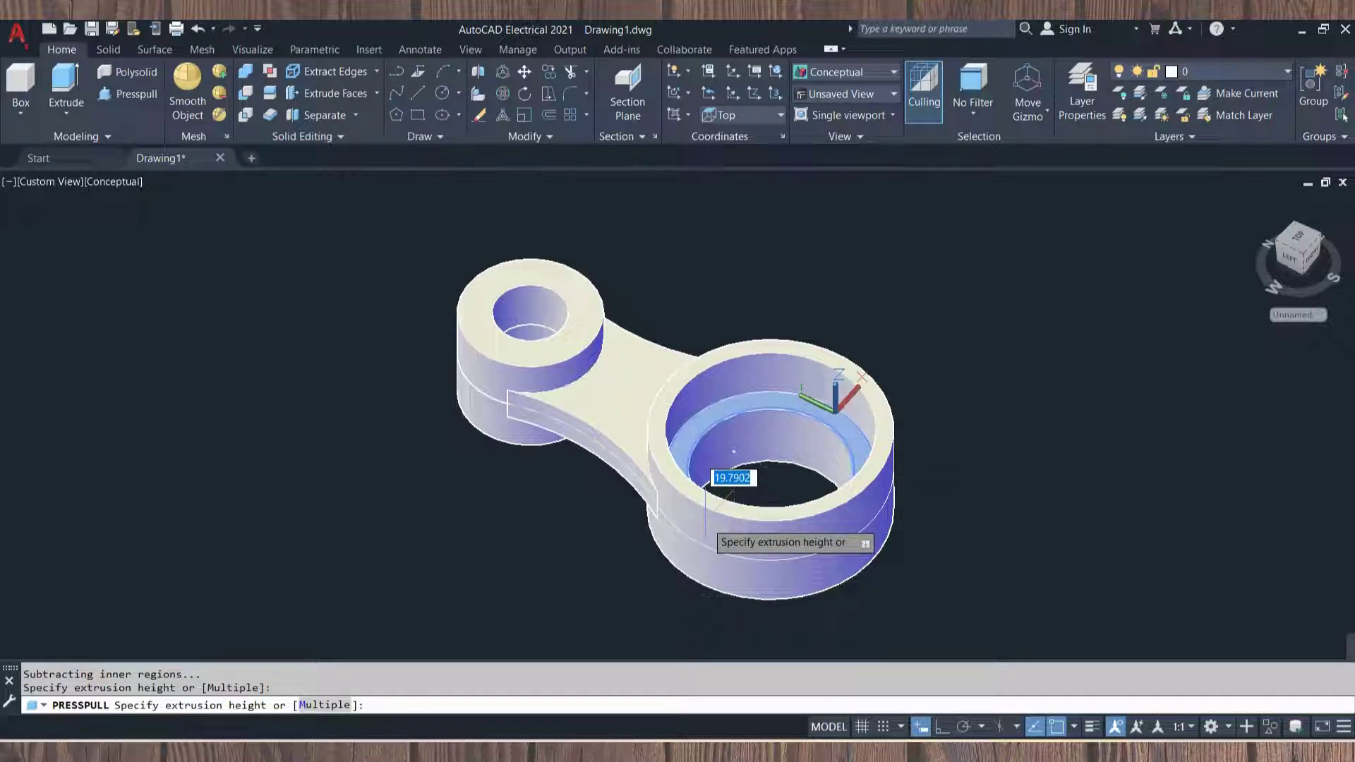
type("15")
key("Return")
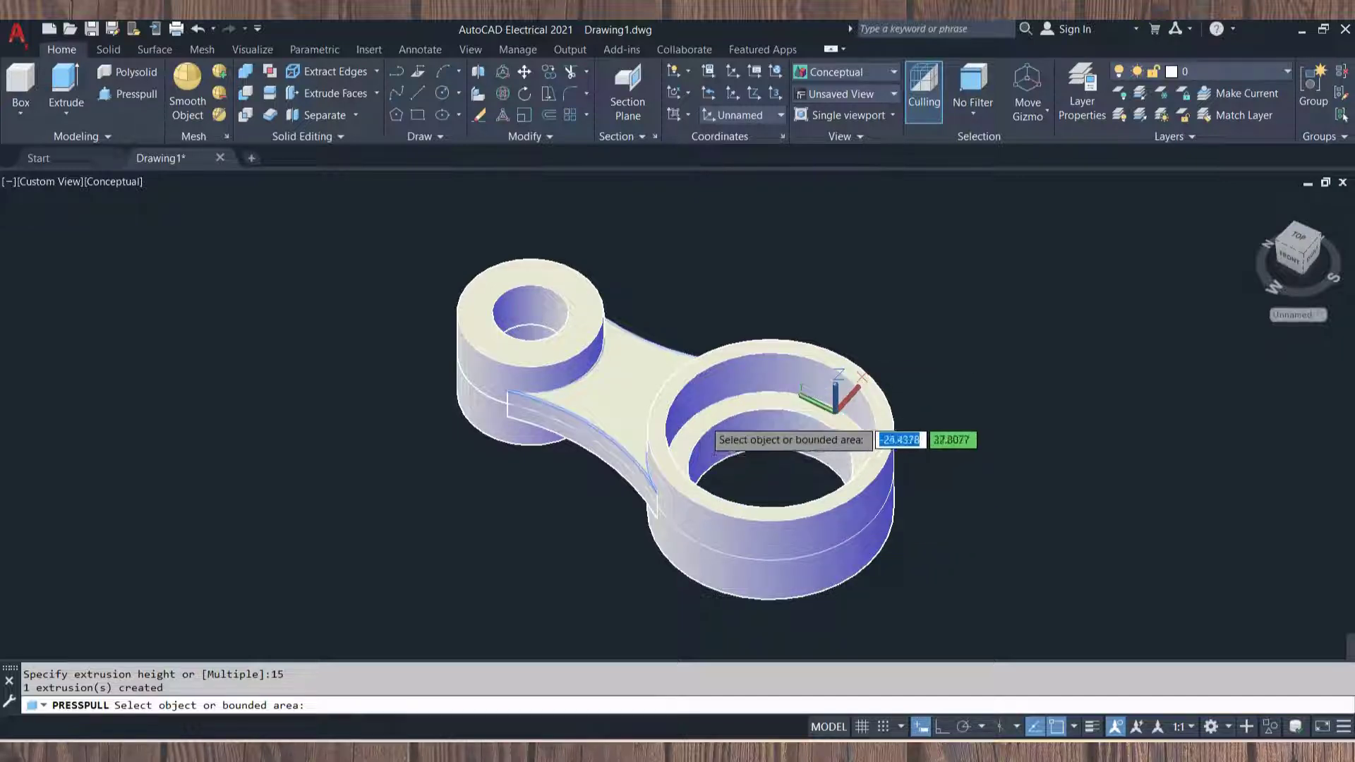
Press-pull the next ring area up a further 5 to form an inner ledge.
left_click(706, 432)
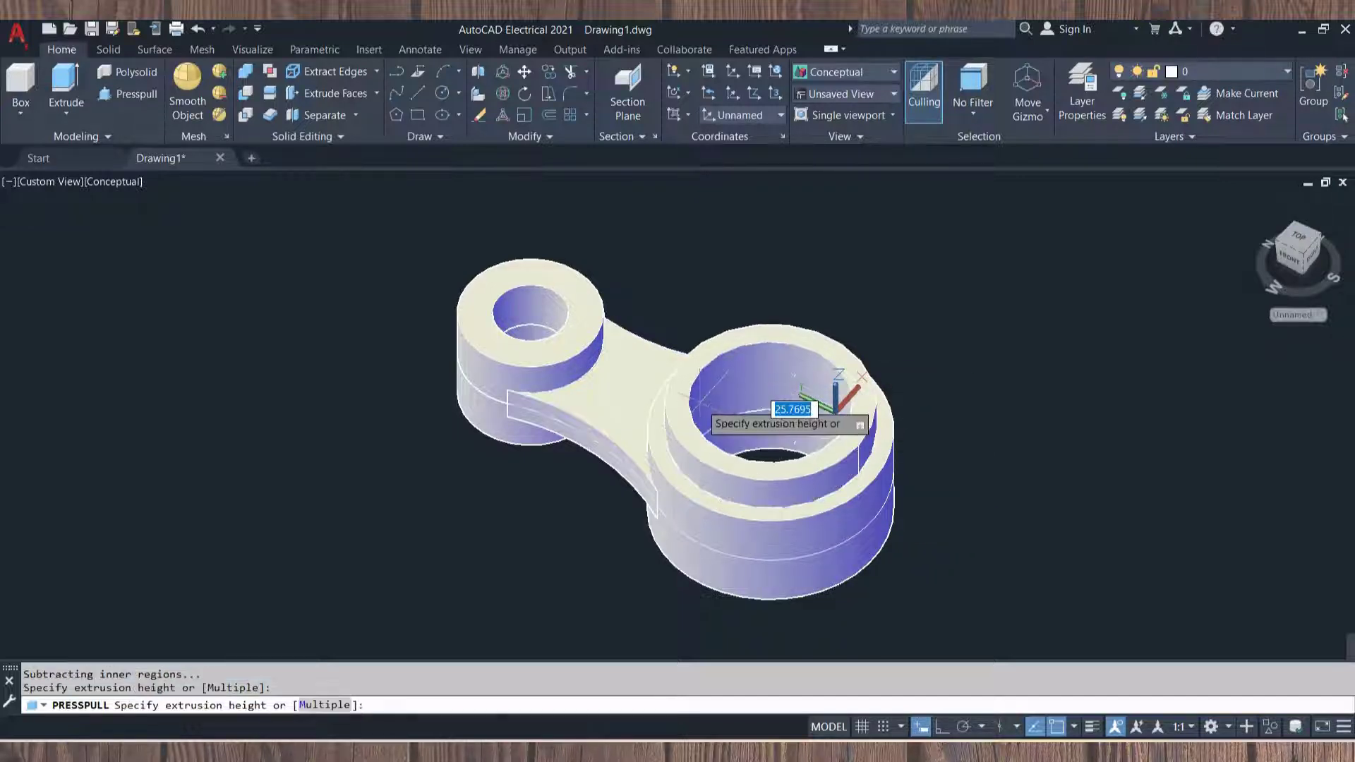
type("5")
key("Return")
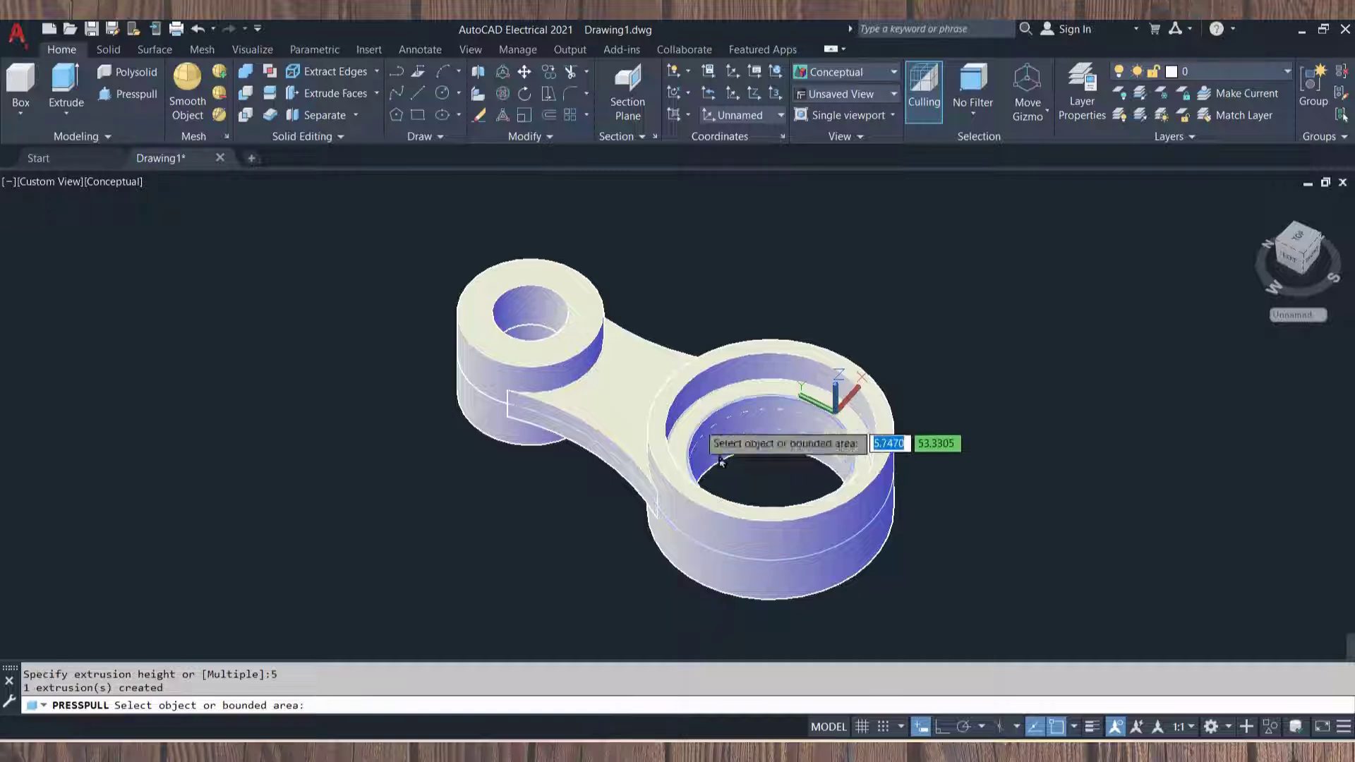
key("Return")
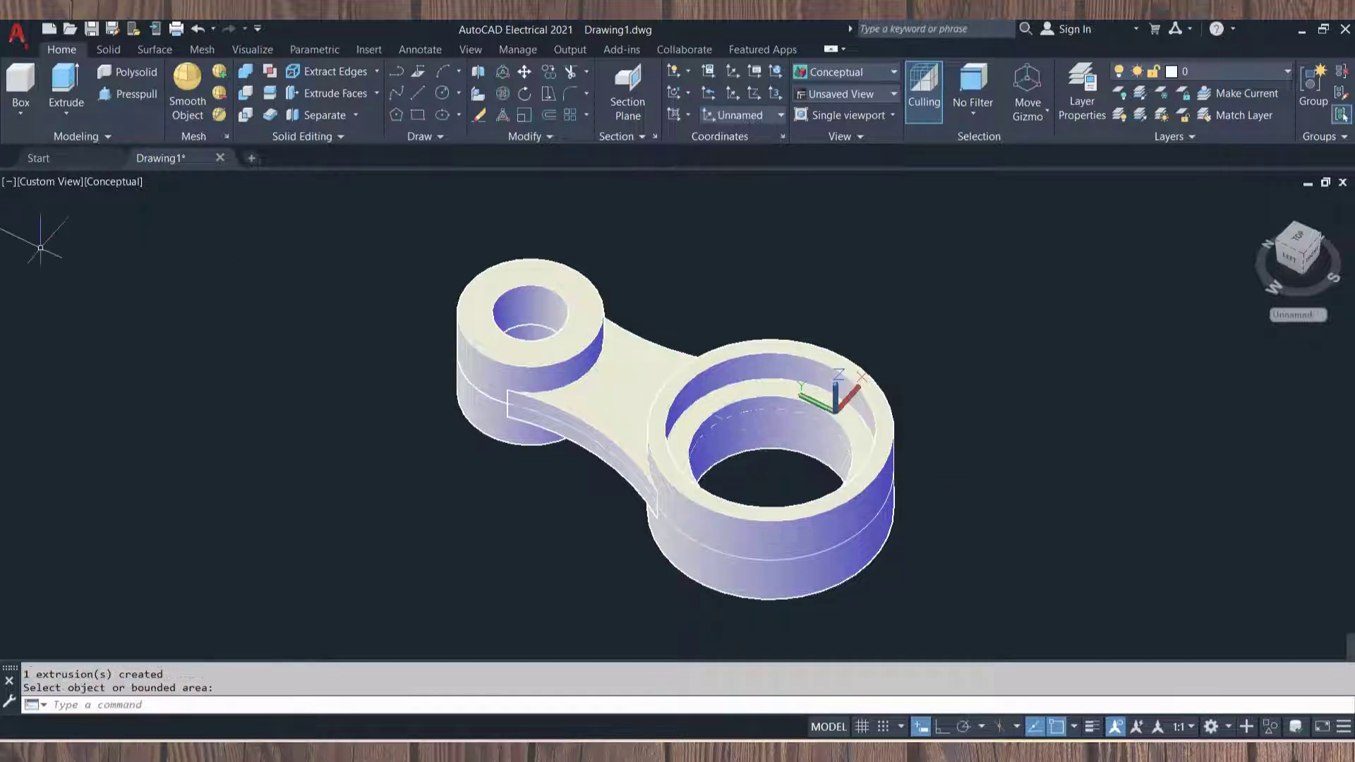
left_click(31, 182)
From Top view, draw a 34-diameter circle centred on the large hole, then return to 3D.
left_click(51, 222)
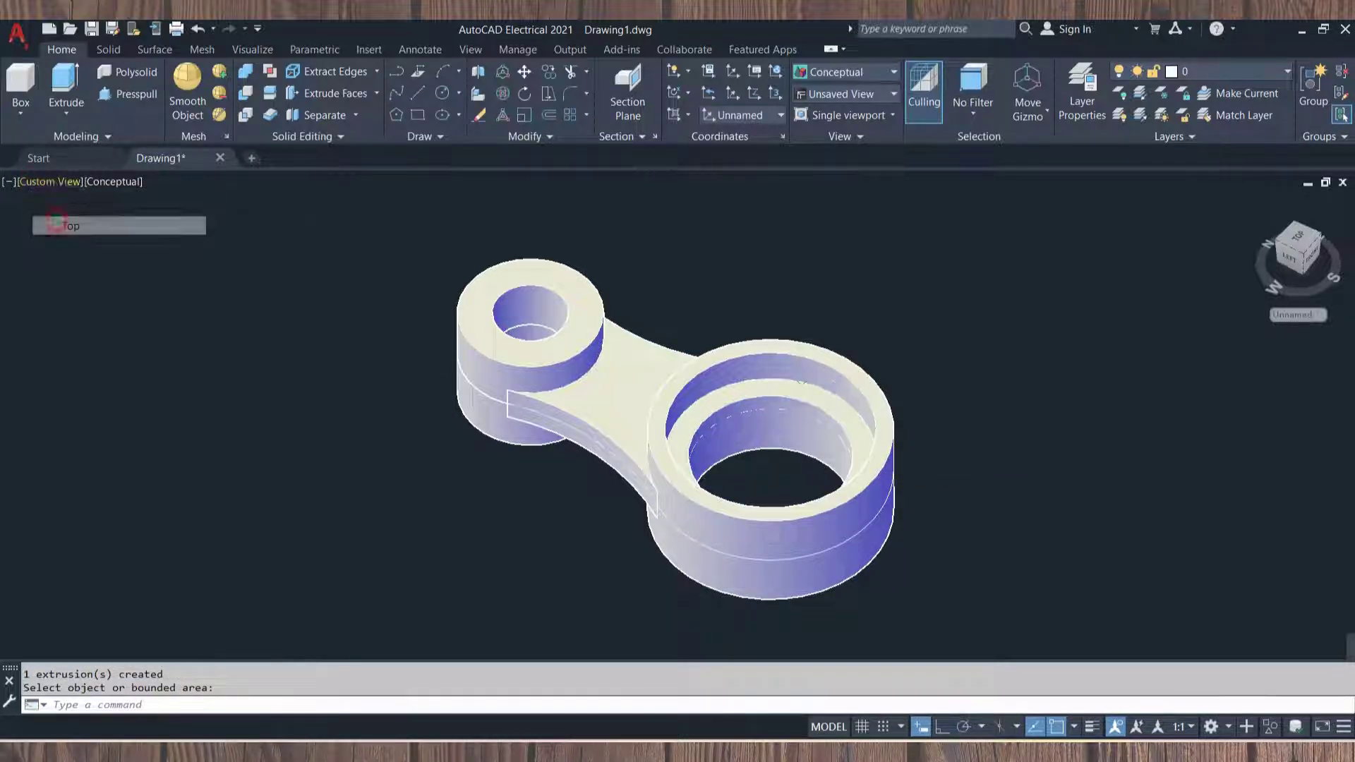
type("c")
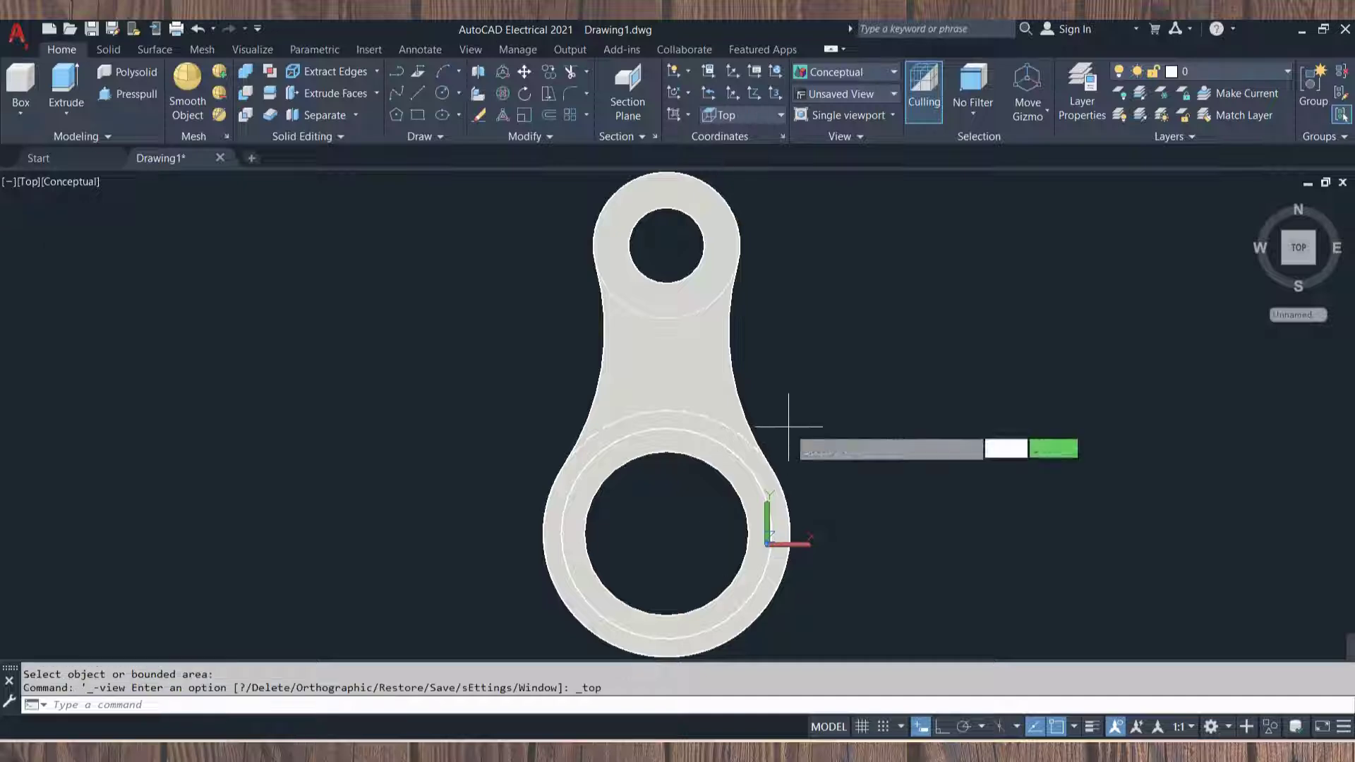
key("Return")
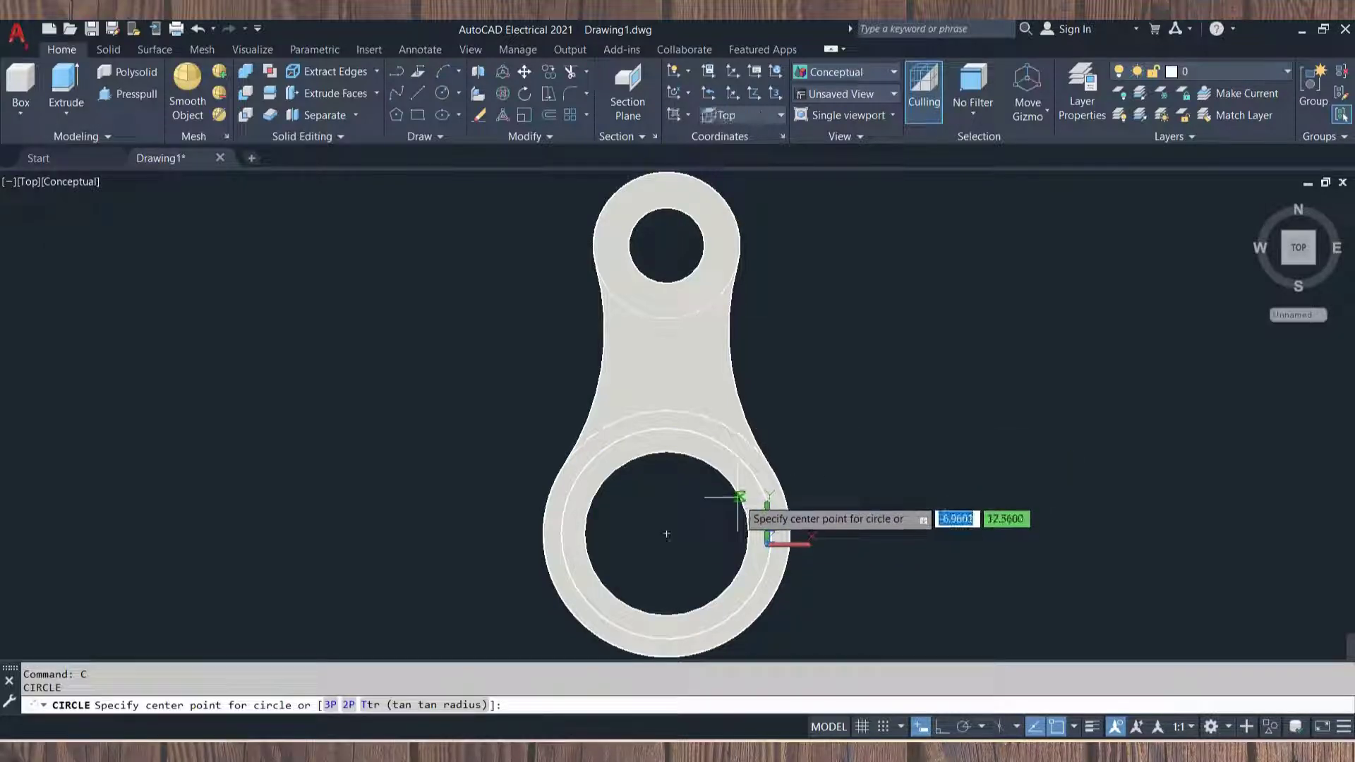
left_click(667, 533)
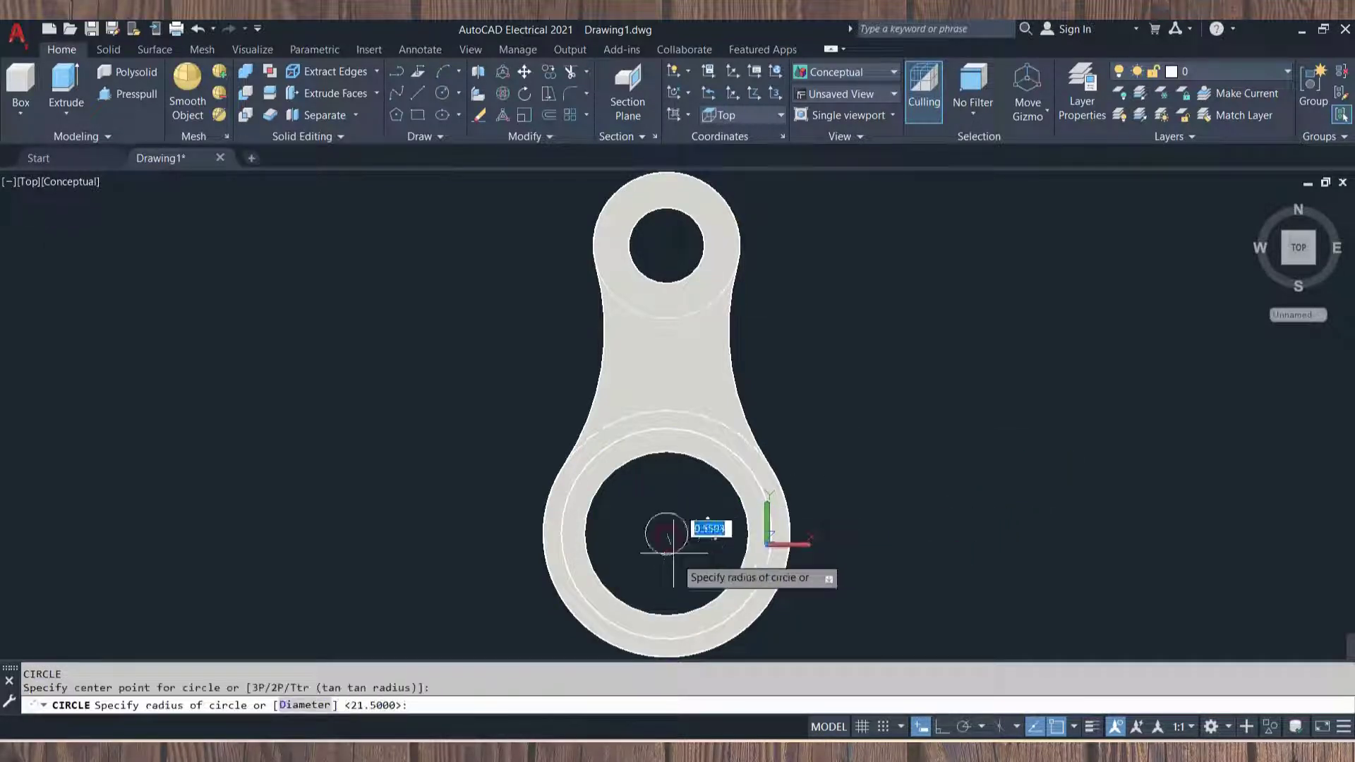
type("d")
key("Return")
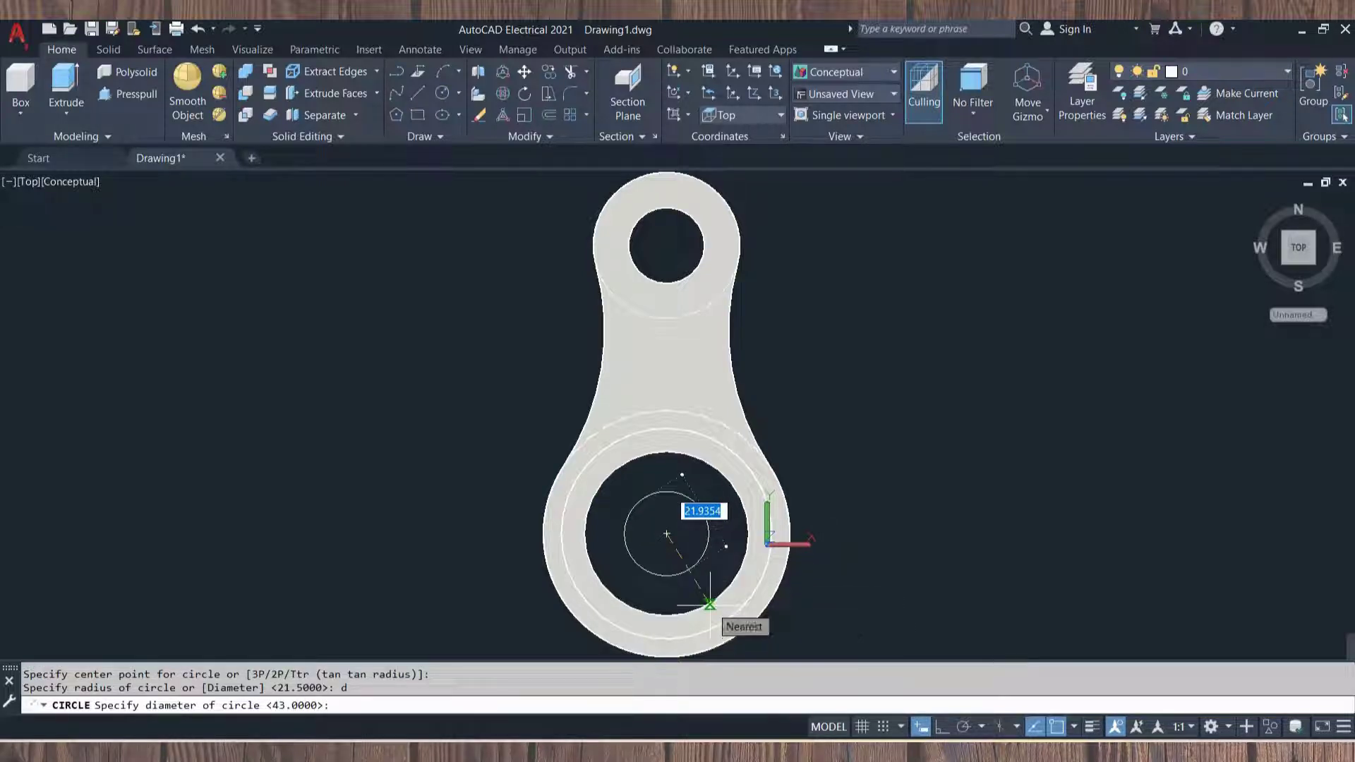
type("34")
key("Return")
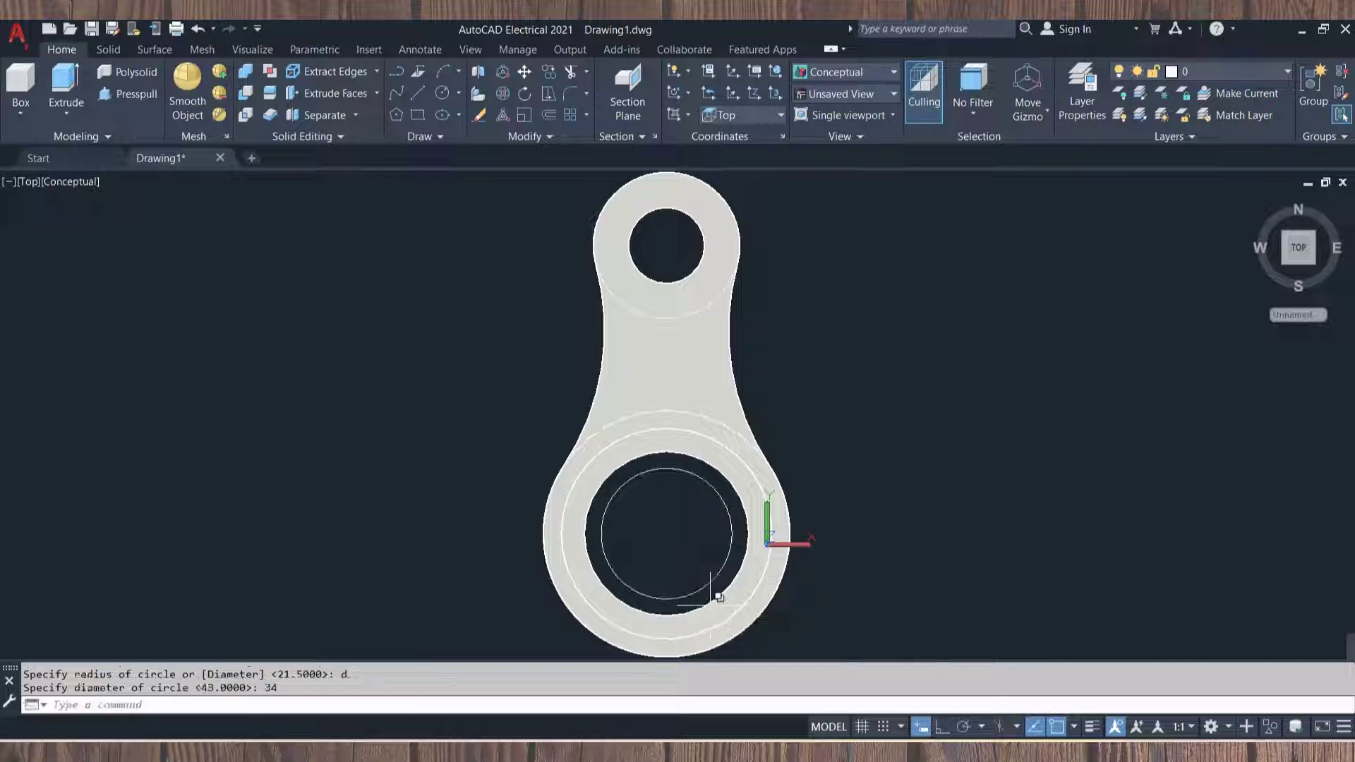
middle_click_drag(475, 496, 477, 433, "shift")
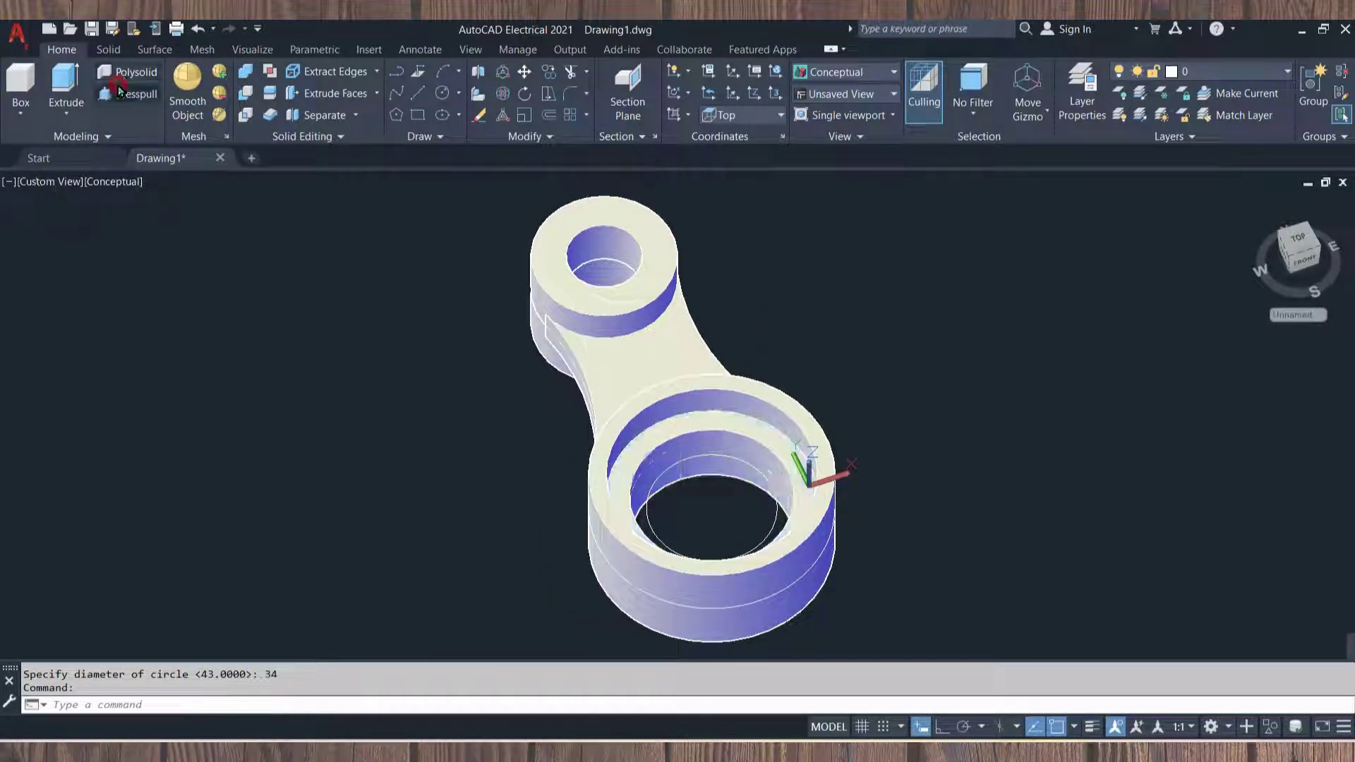
Press-pull the inner ring area 30 upward to form the hub.
left_click(127, 94)
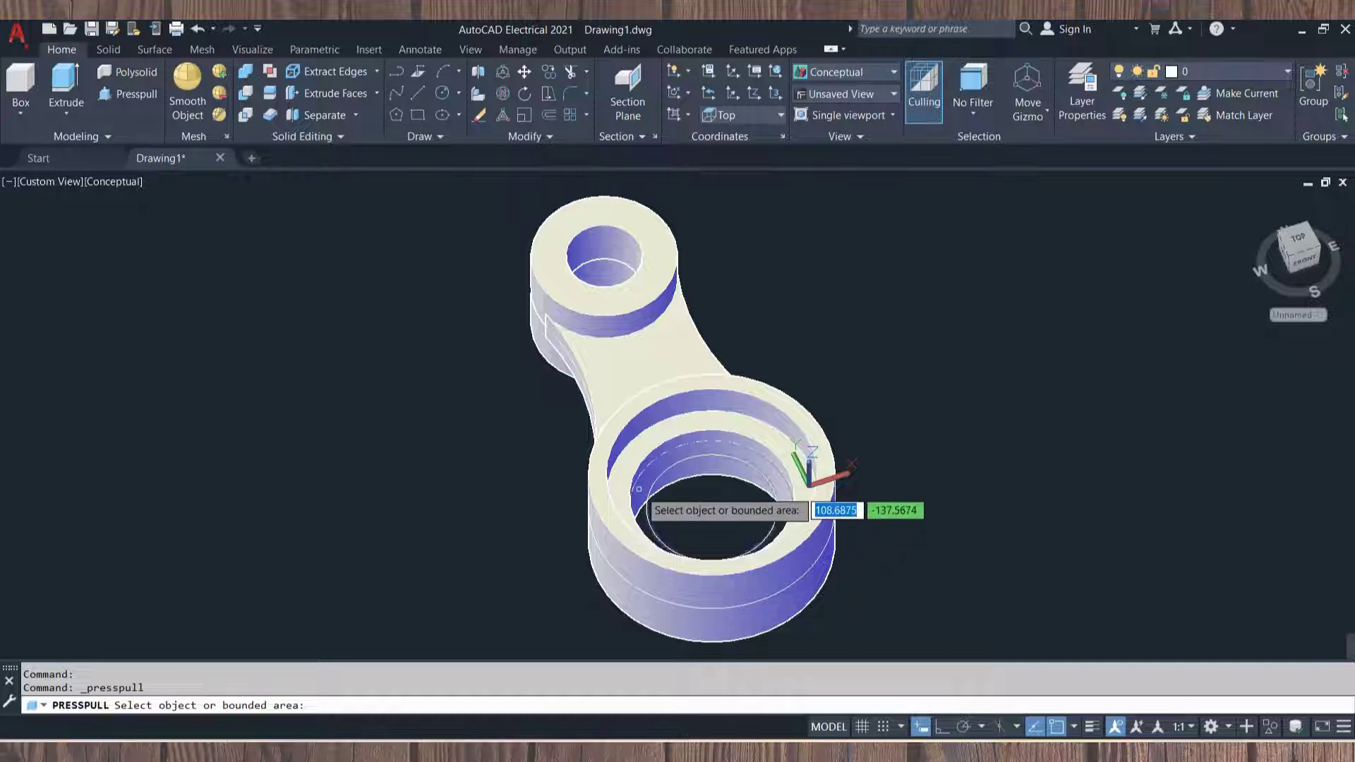
left_click(639, 489)
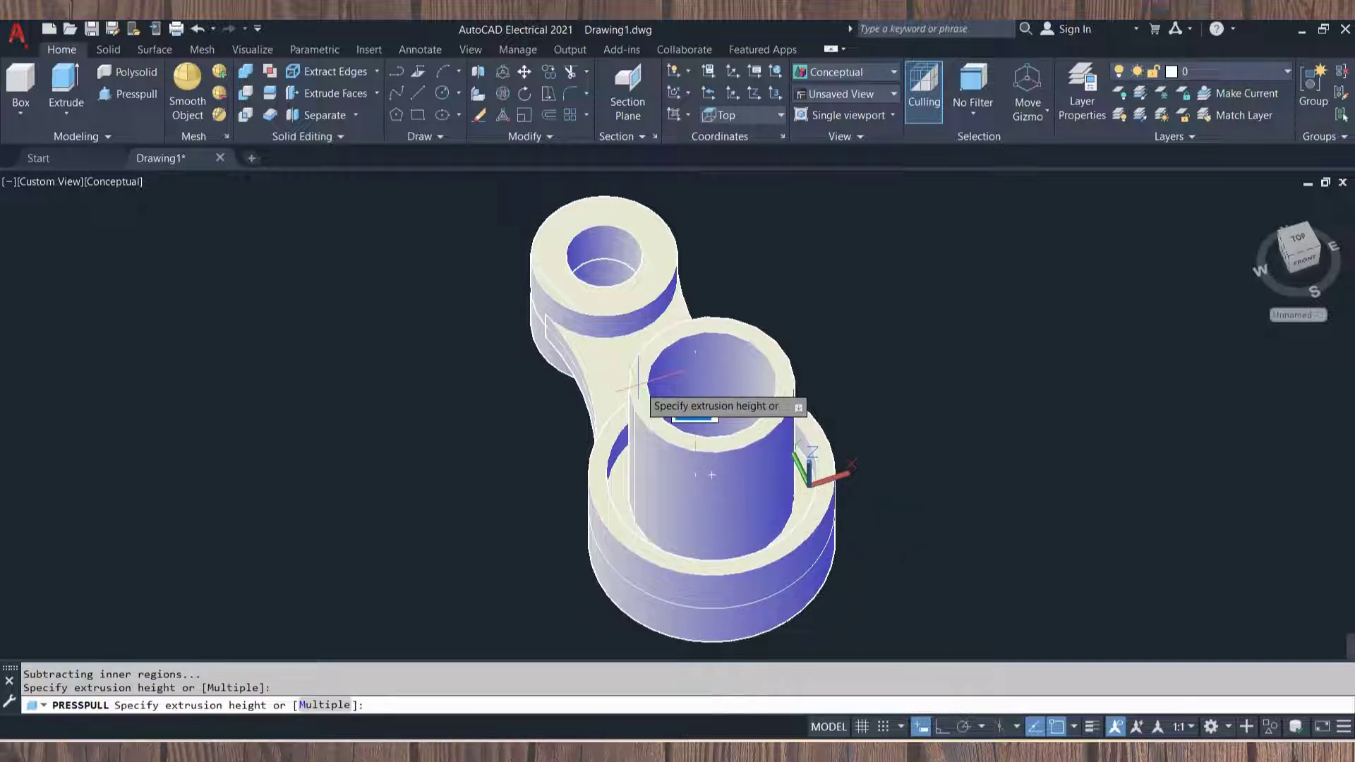
type("30")
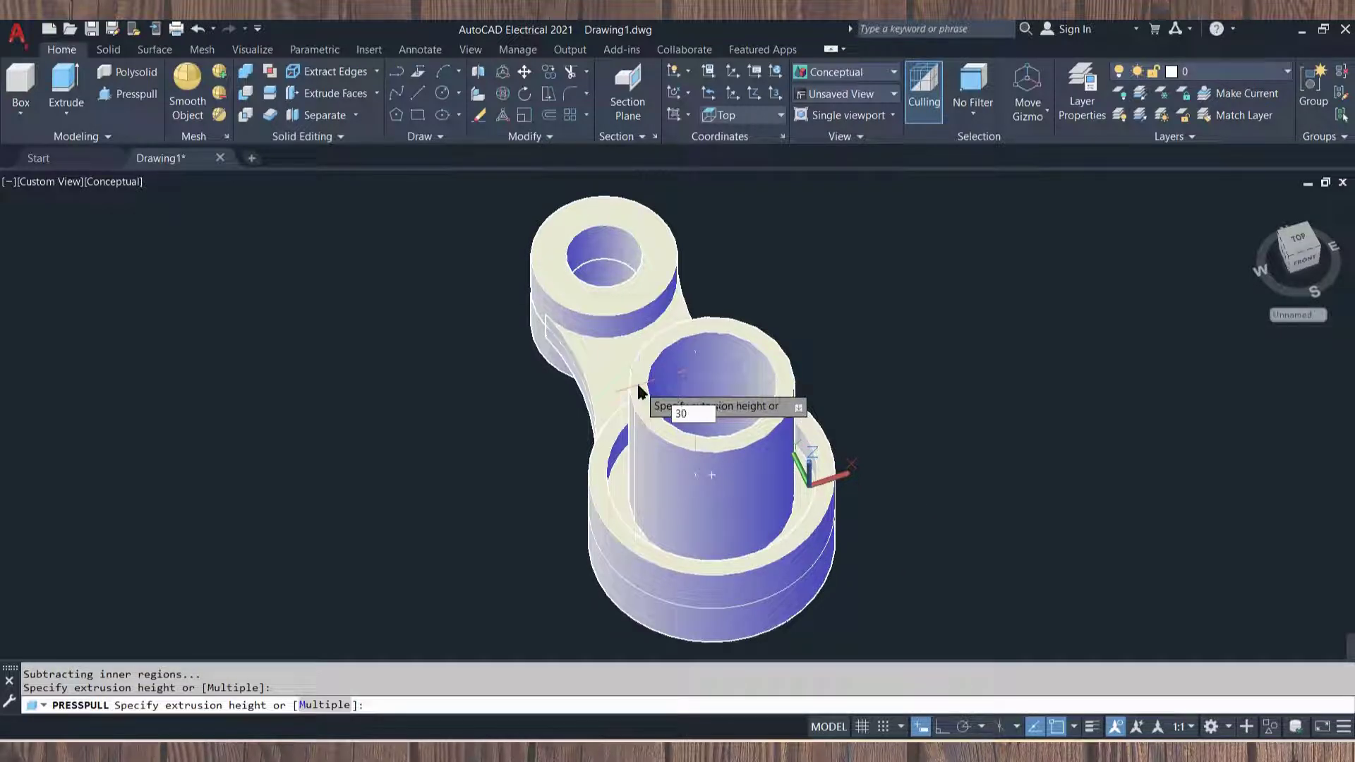
key("Return")
key("Return")
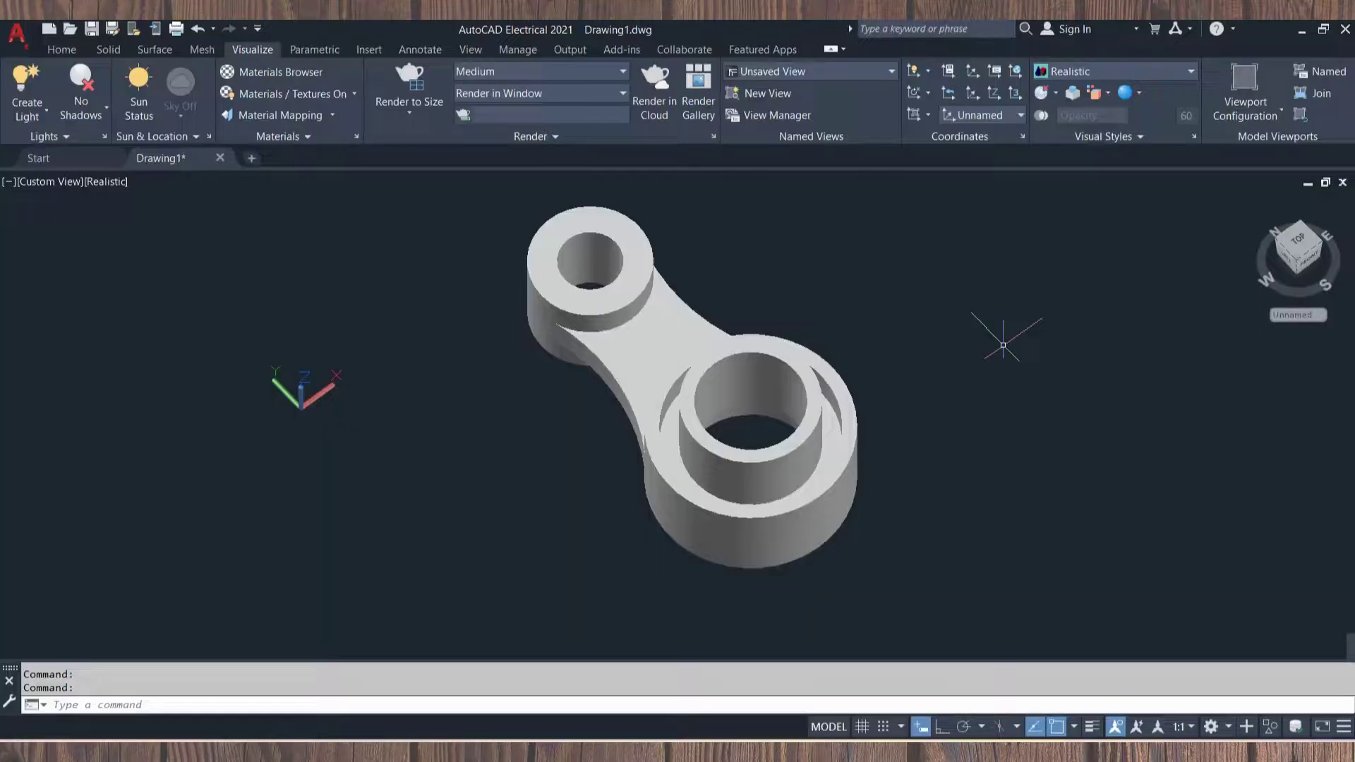
Open the Materials Browser from the Visualize tab.
left_click(113, 50)
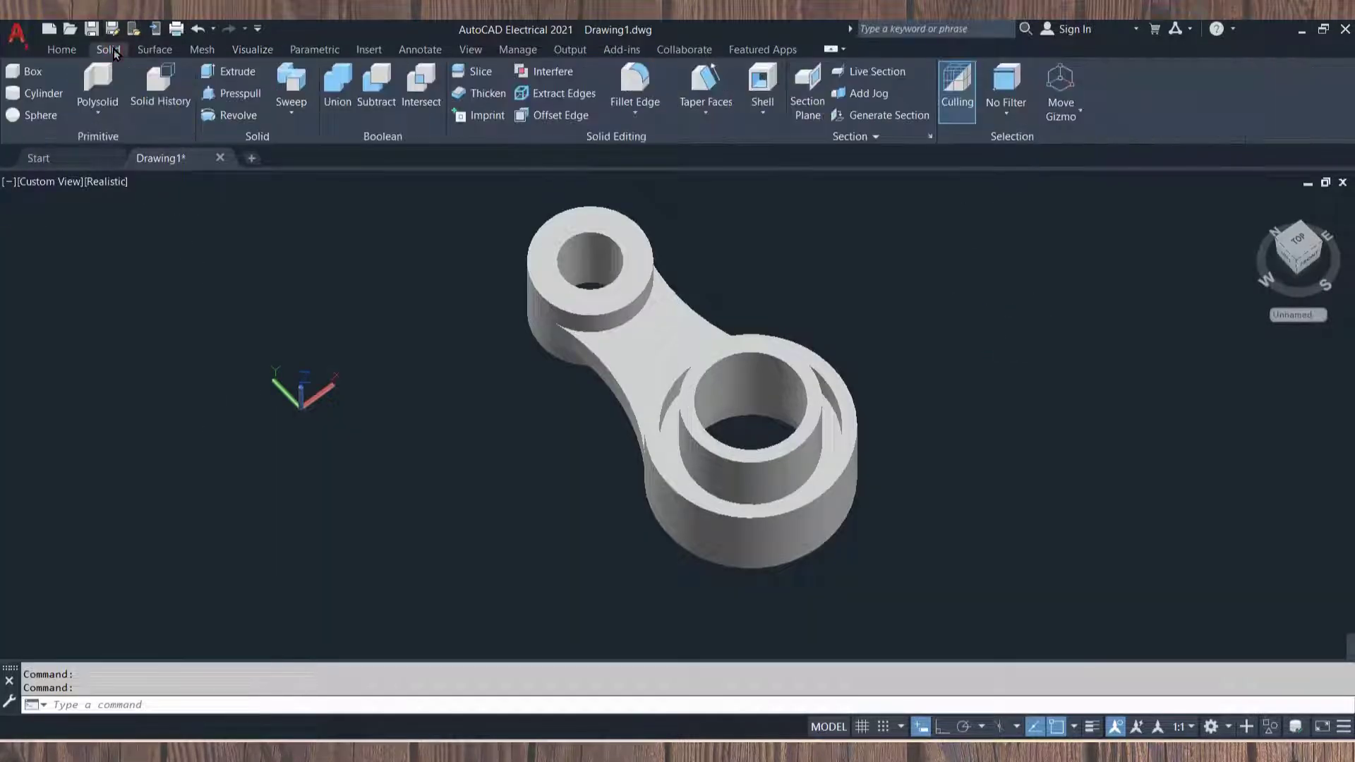
left_click(251, 50)
left_click(275, 71)
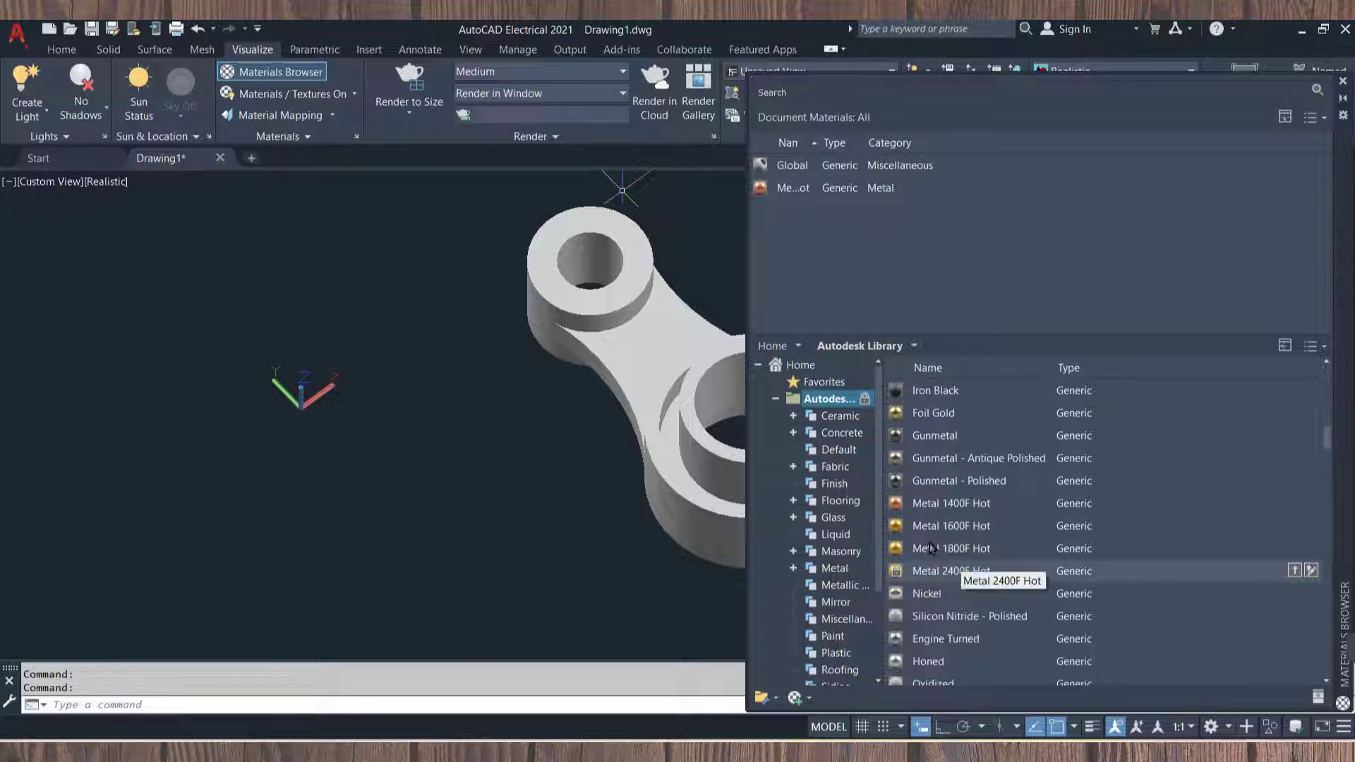
Search the library for metal and apply the Metal 1400F Hot material to the arm.
left_click(877, 92)
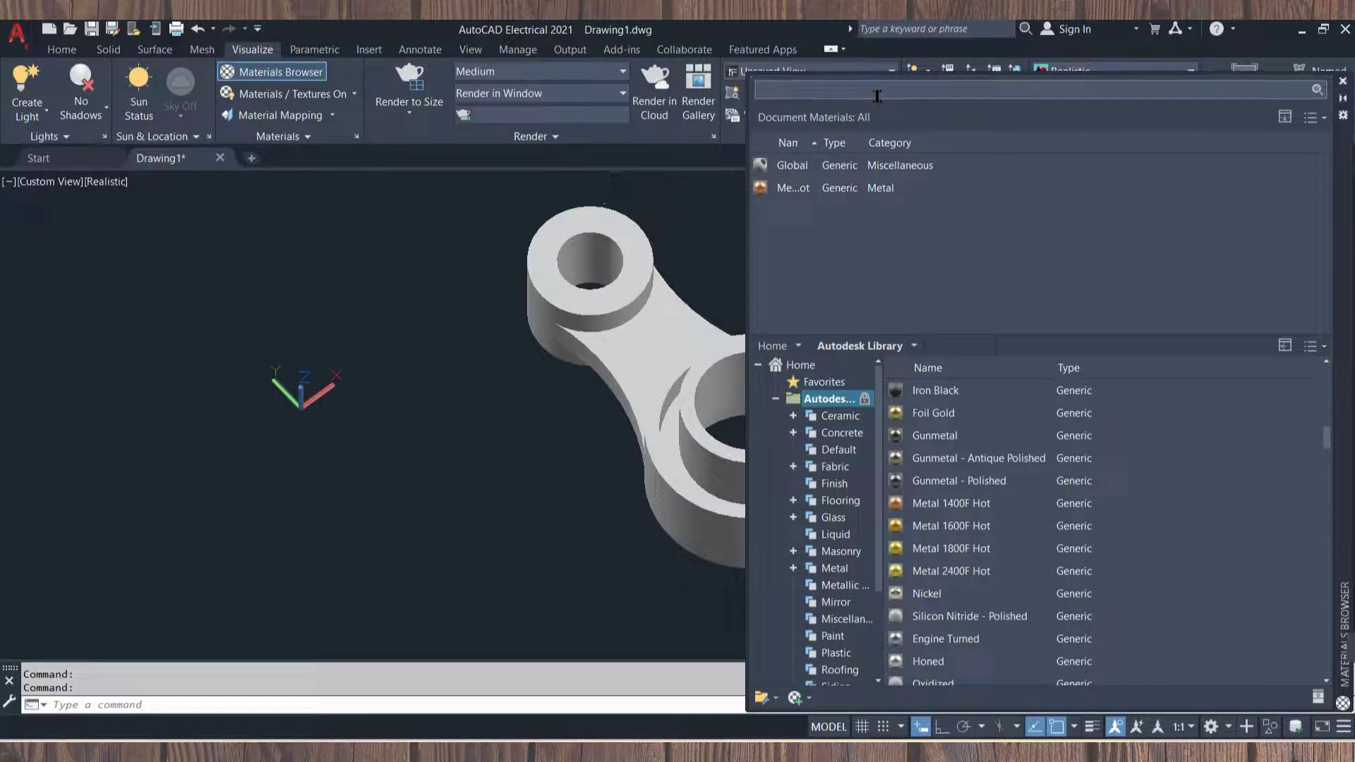
type("metal")
key("Return")
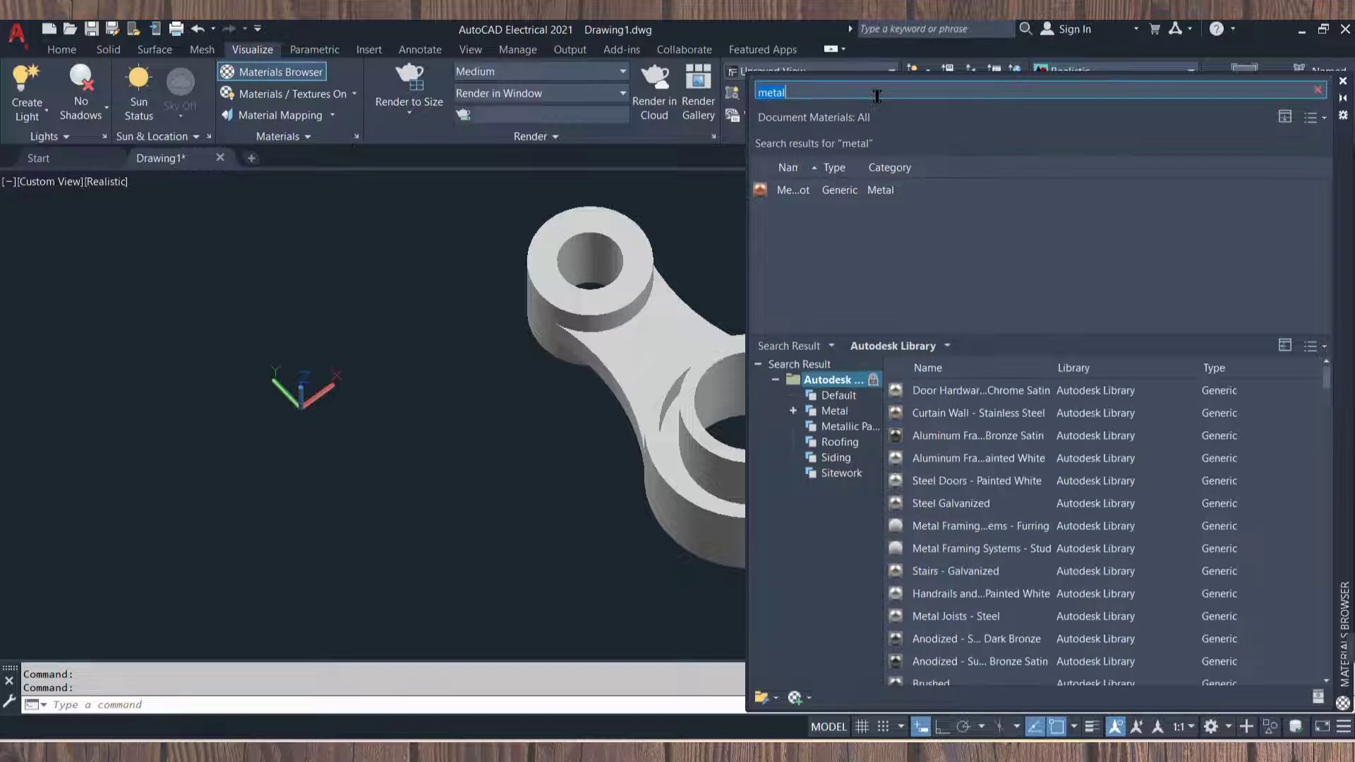
mouse_move(862, 190)
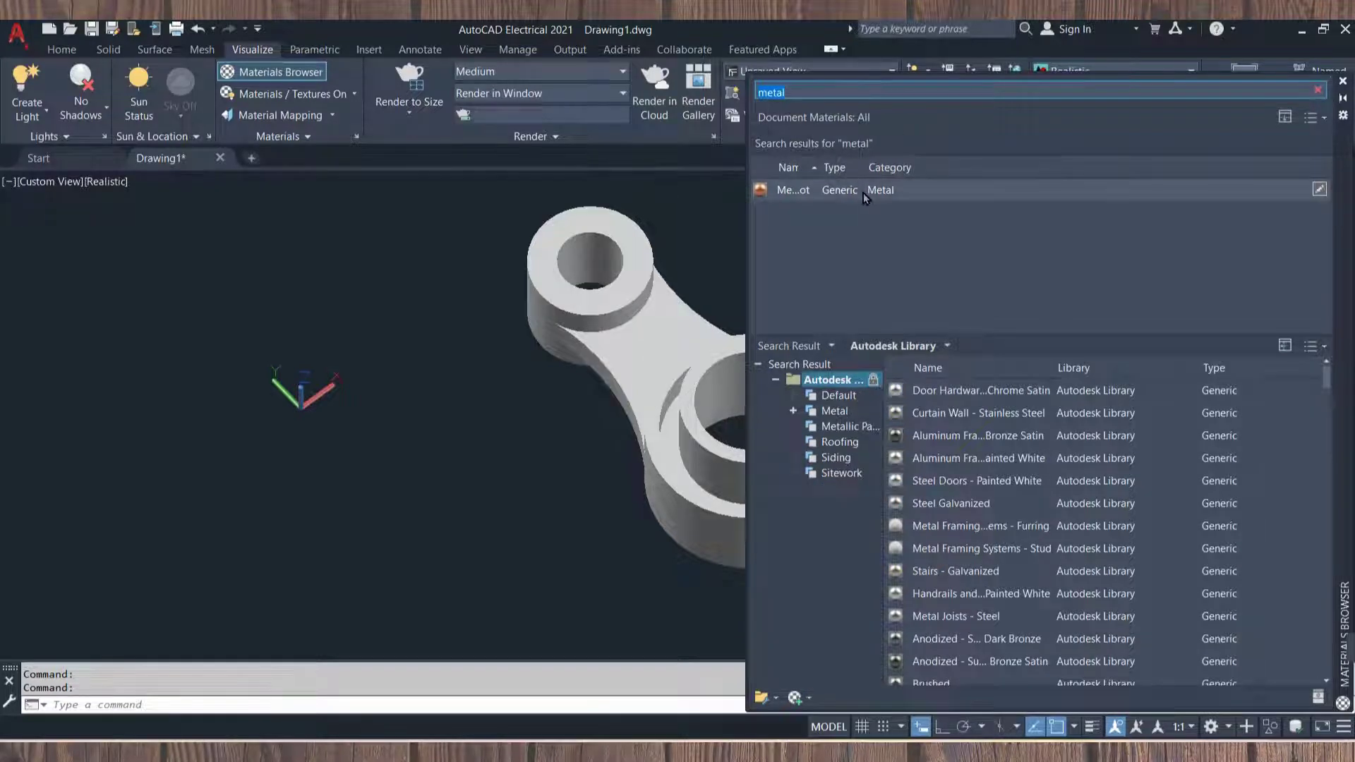
left_click_drag(862, 194, 630, 282)
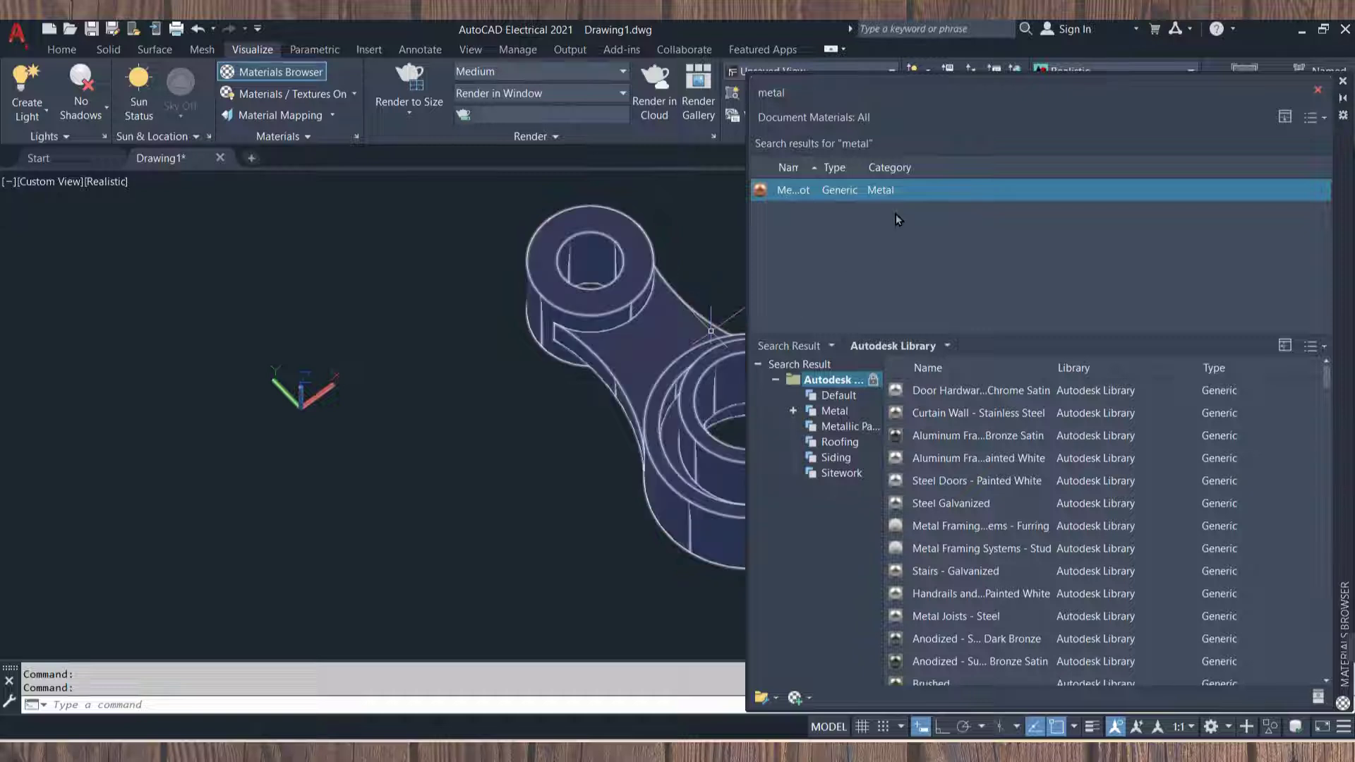
Open the Metal 1400F Hot material in the Materials Editor.
double_click(925, 189)
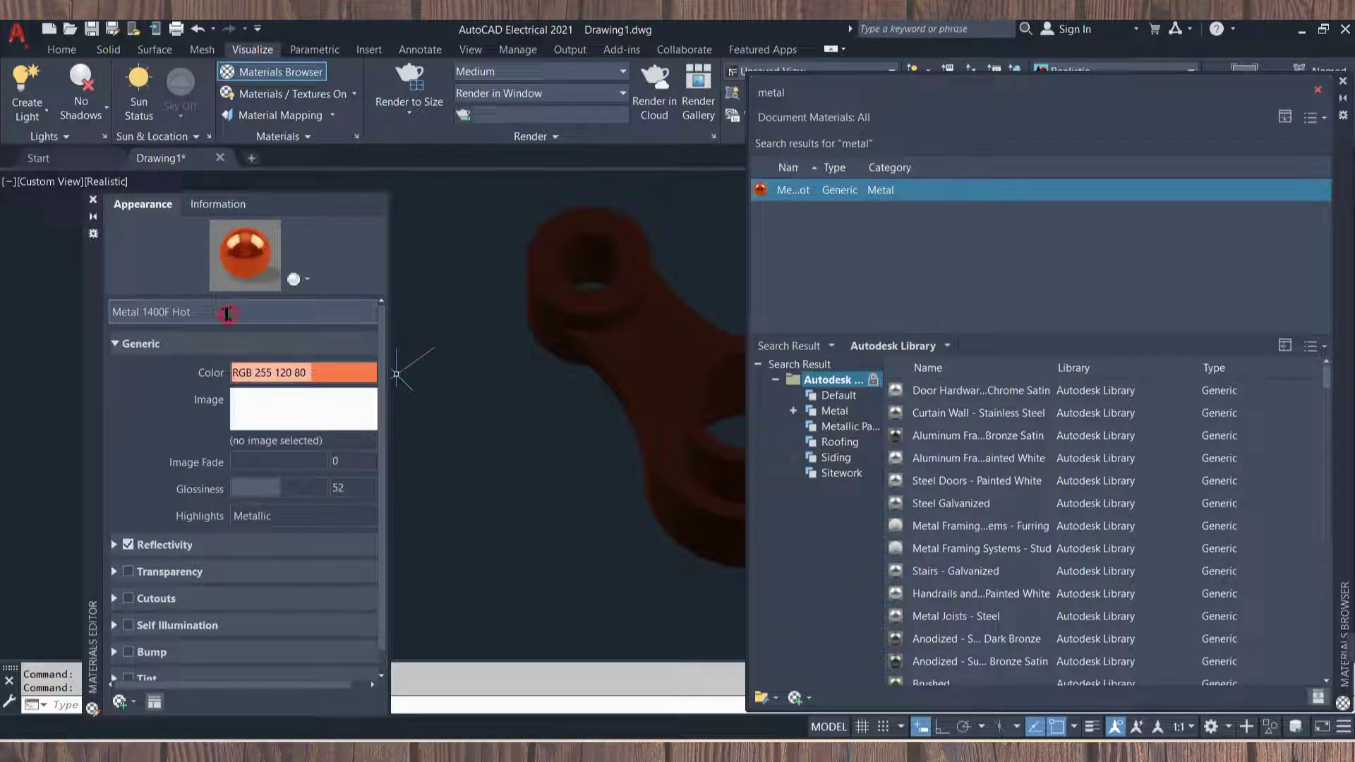
left_click(226, 313)
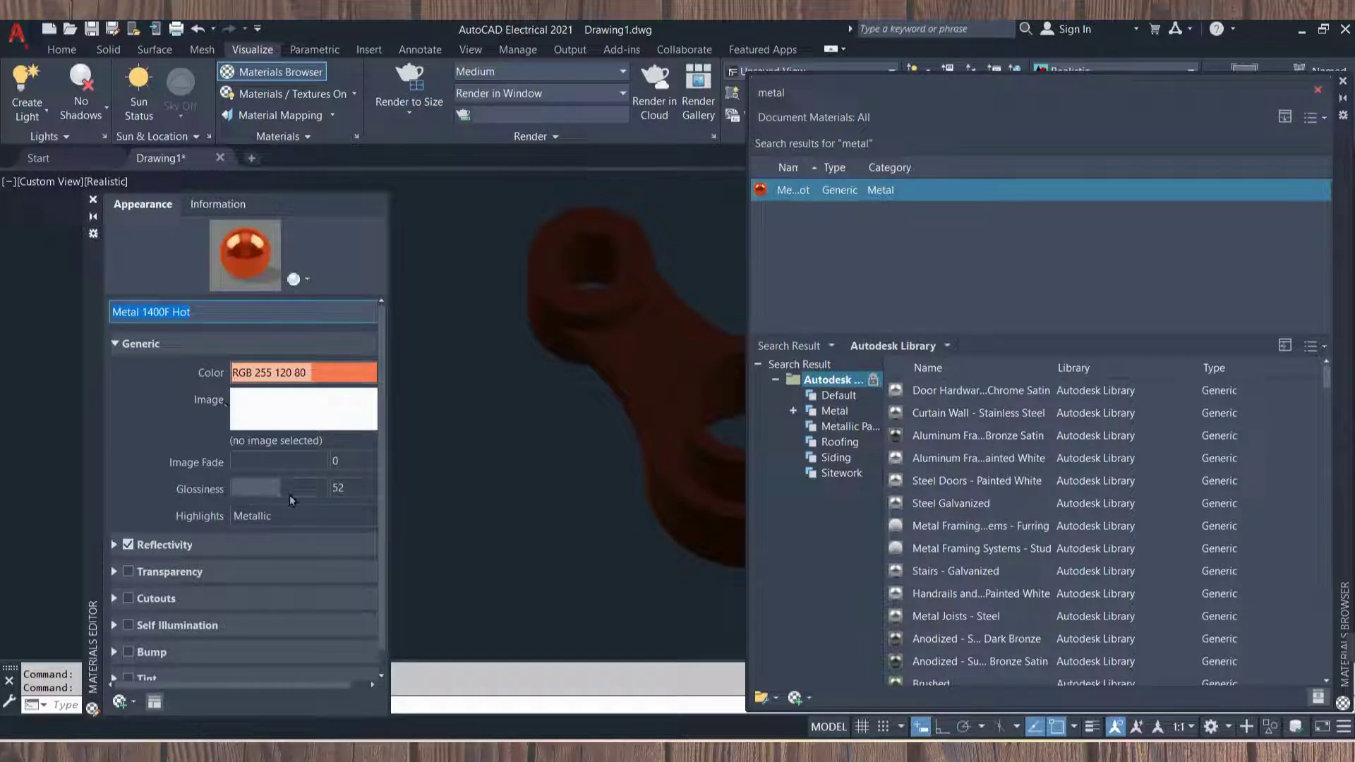
left_click(119, 702)
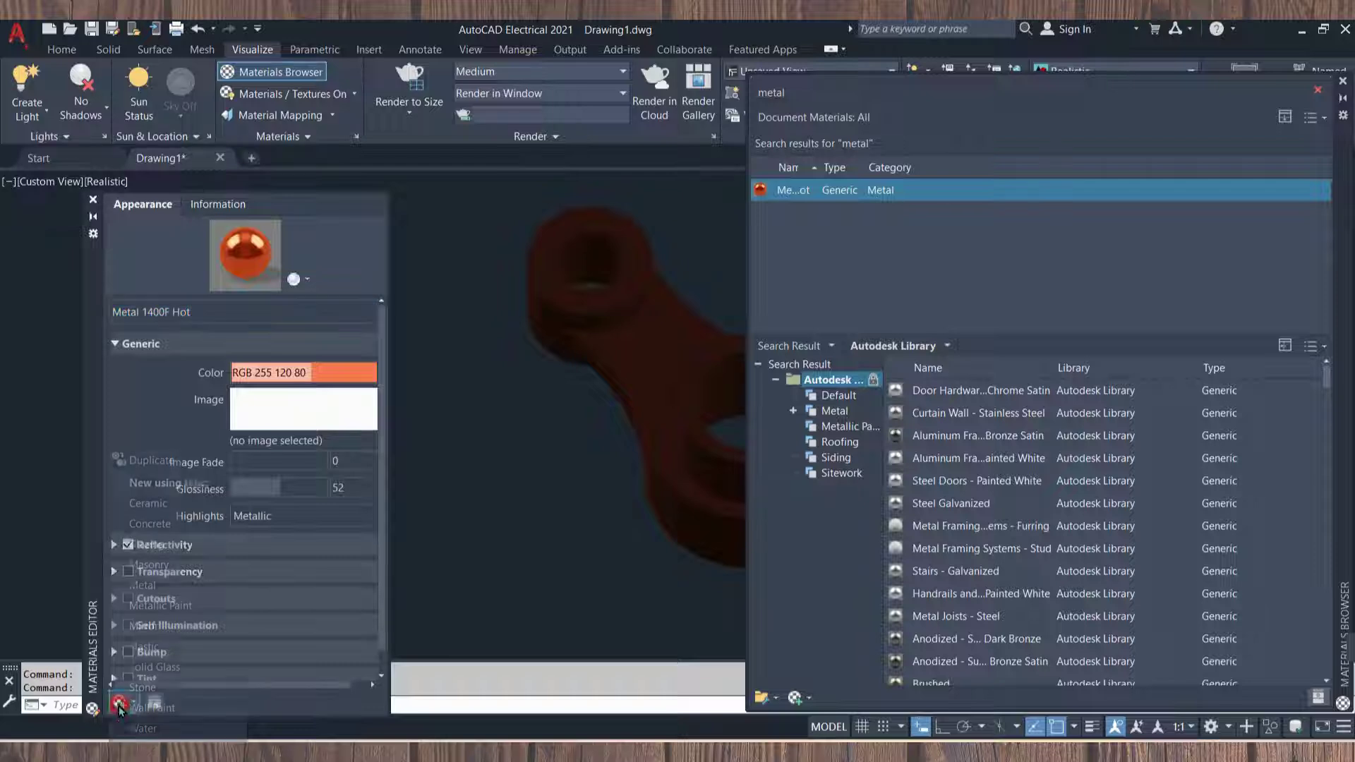
Create a new Metal material of type Copper and apply it to the arm.
left_click(187, 587)
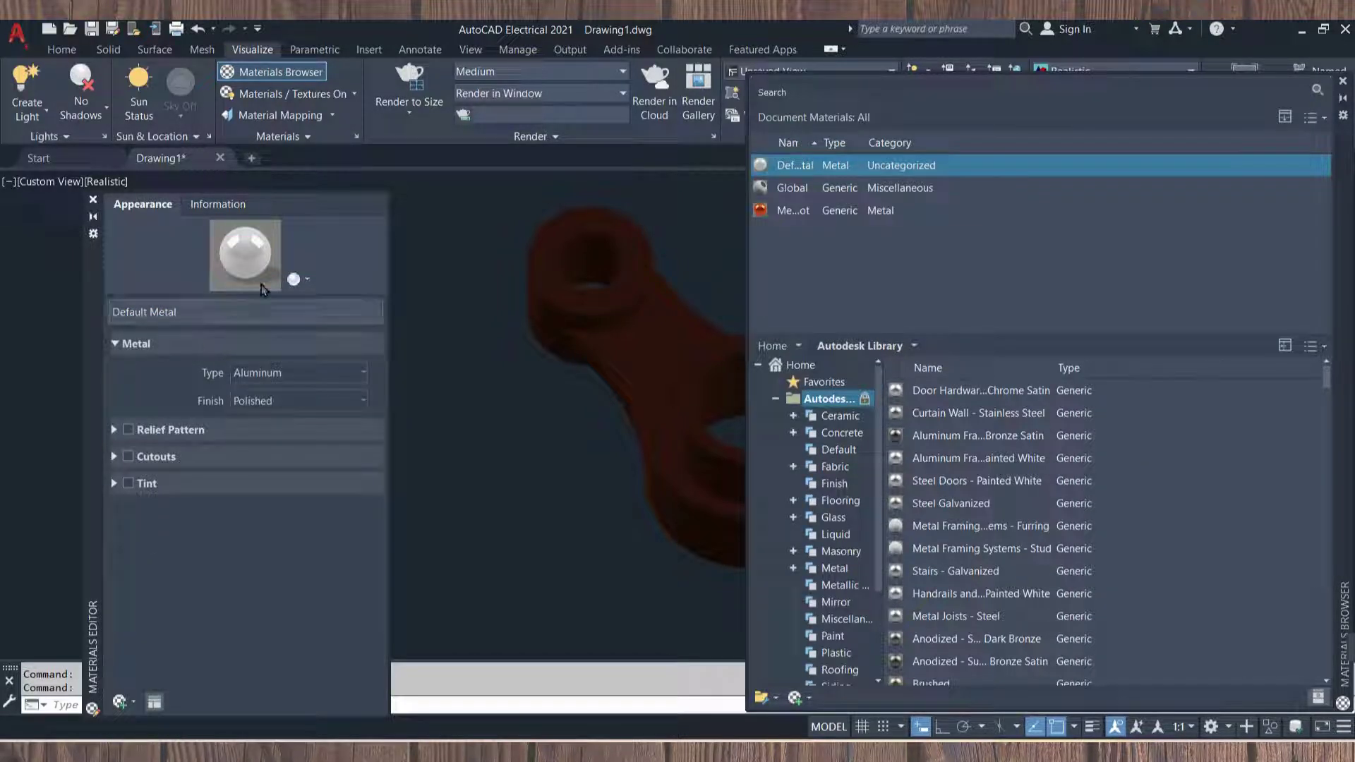
left_click(268, 380)
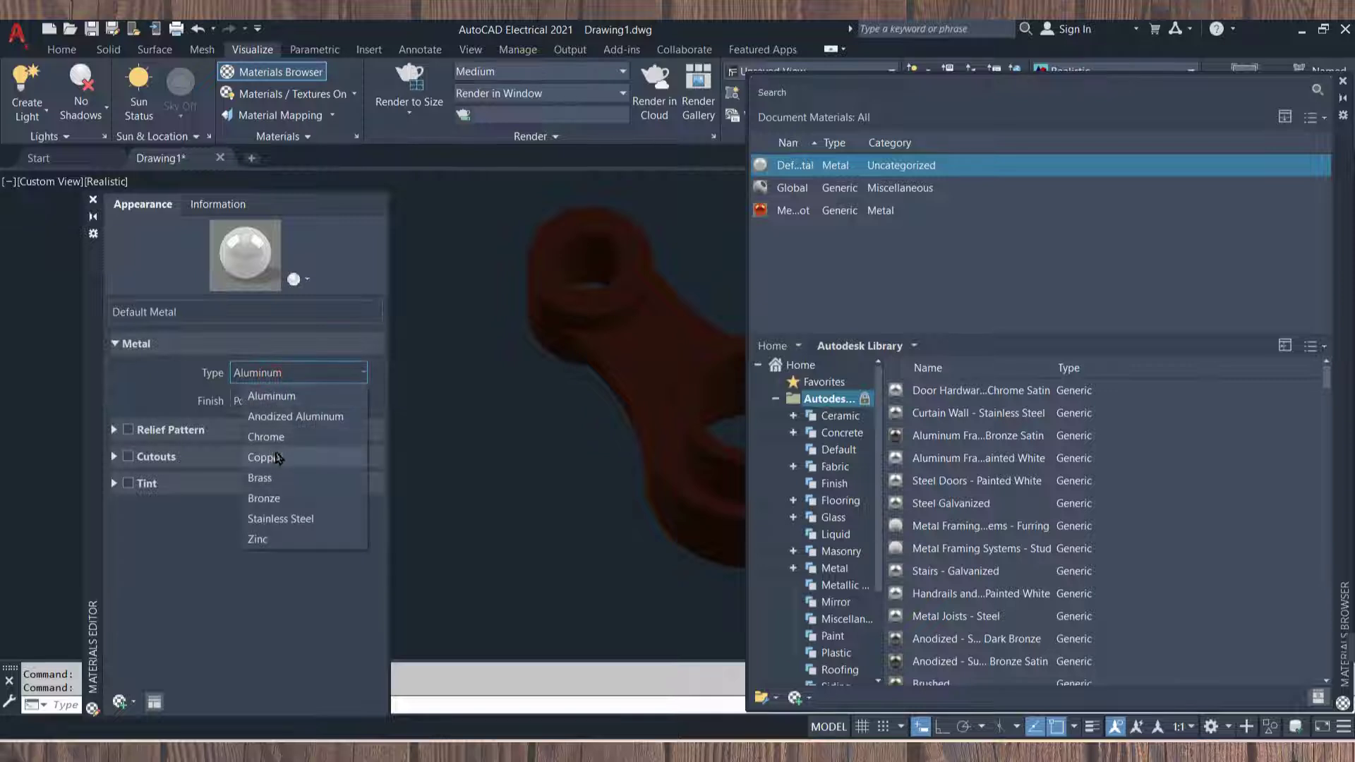
left_click(278, 457)
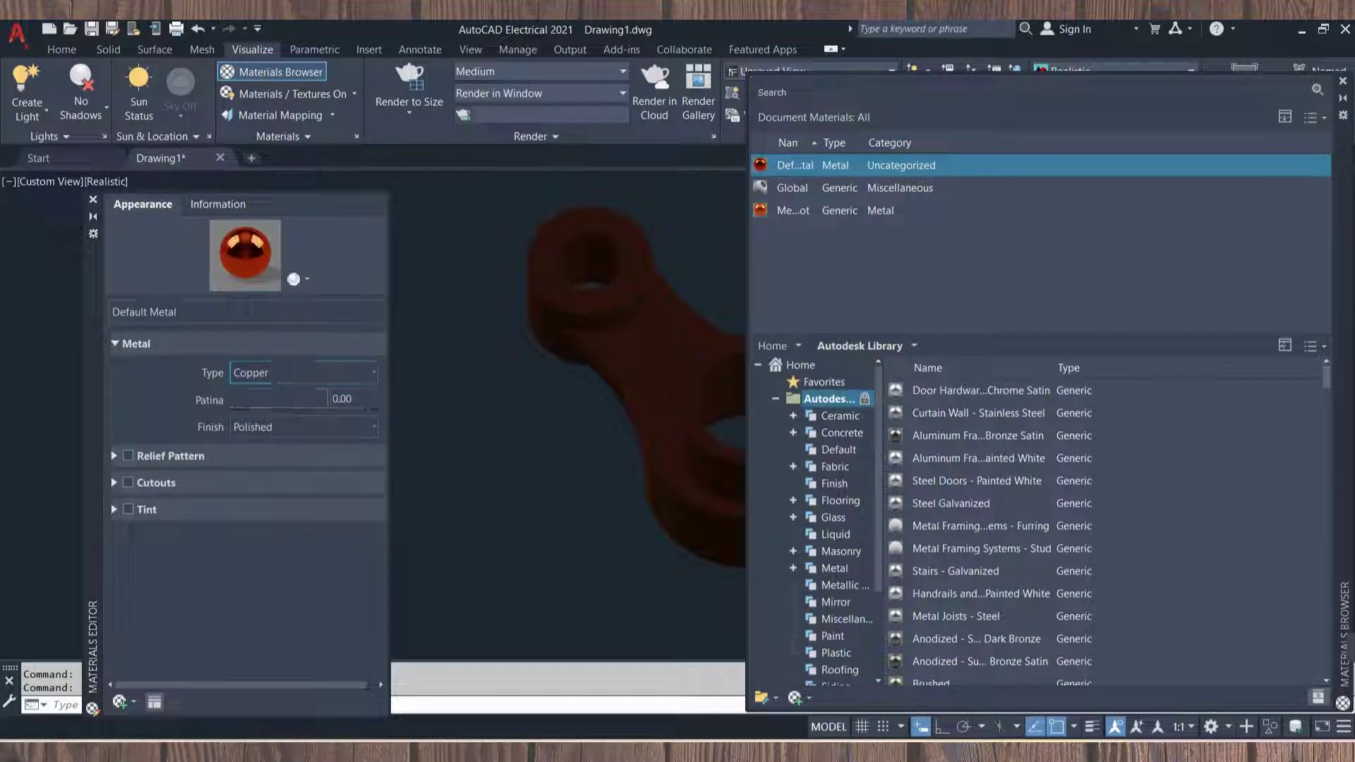
middle_click_drag(487, 374, 522, 392, "shift")
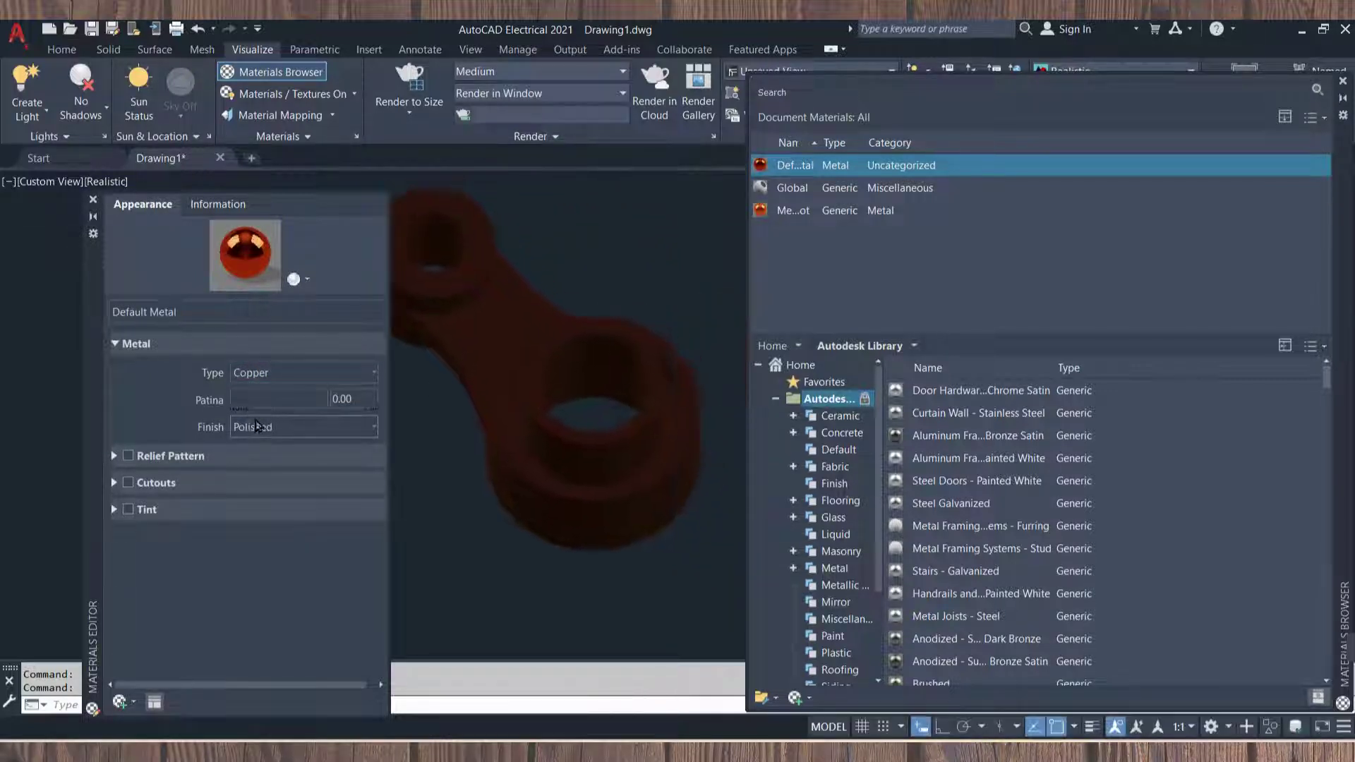
left_click_drag(239, 401, 277, 400)
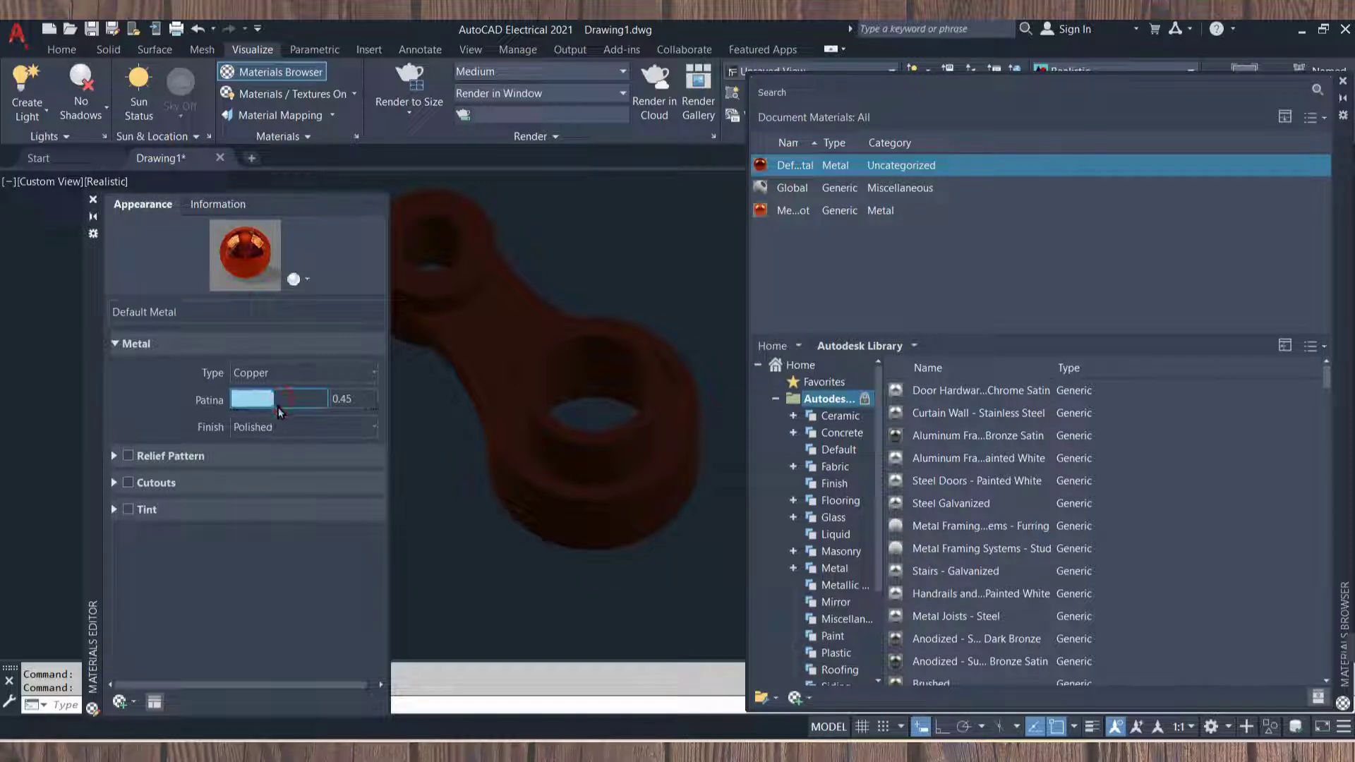
left_click(498, 358)
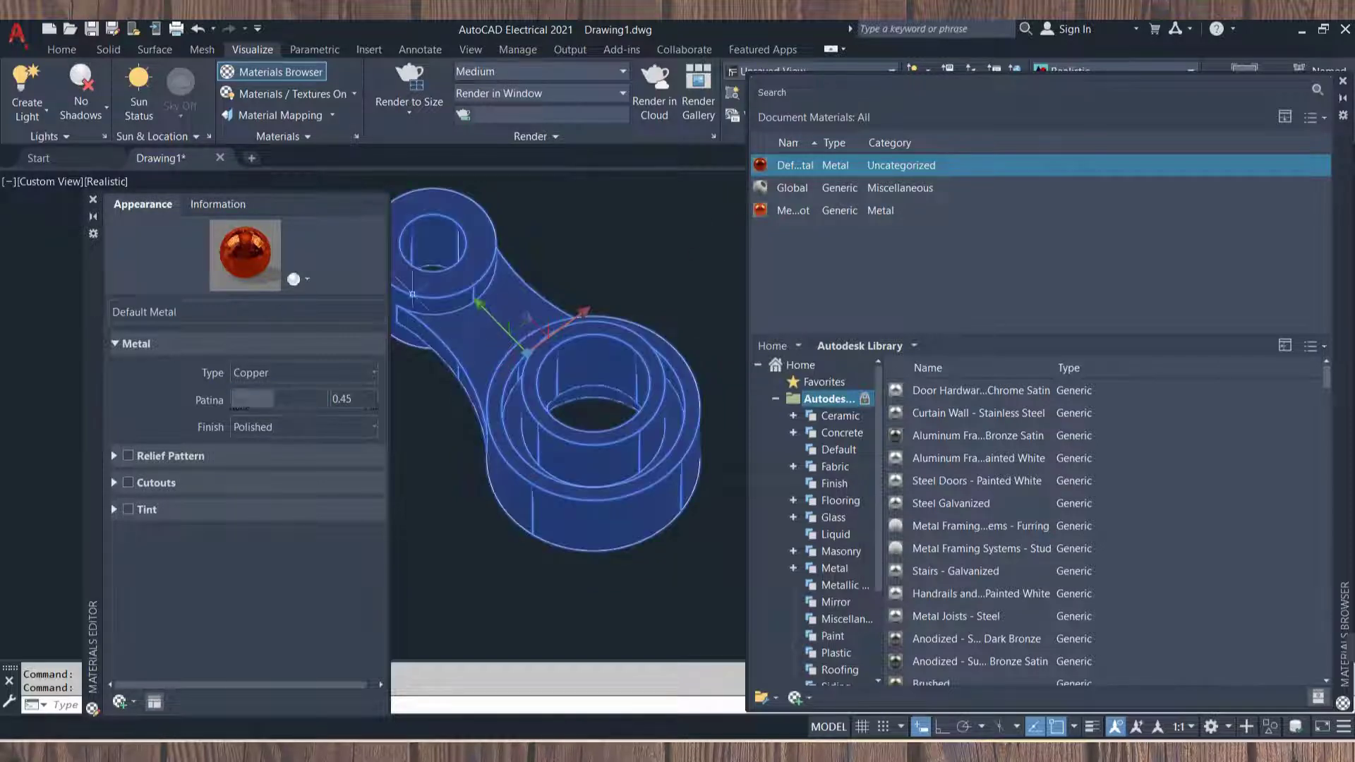
mouse_move(836, 165)
left_click_drag(772, 166, 616, 313)
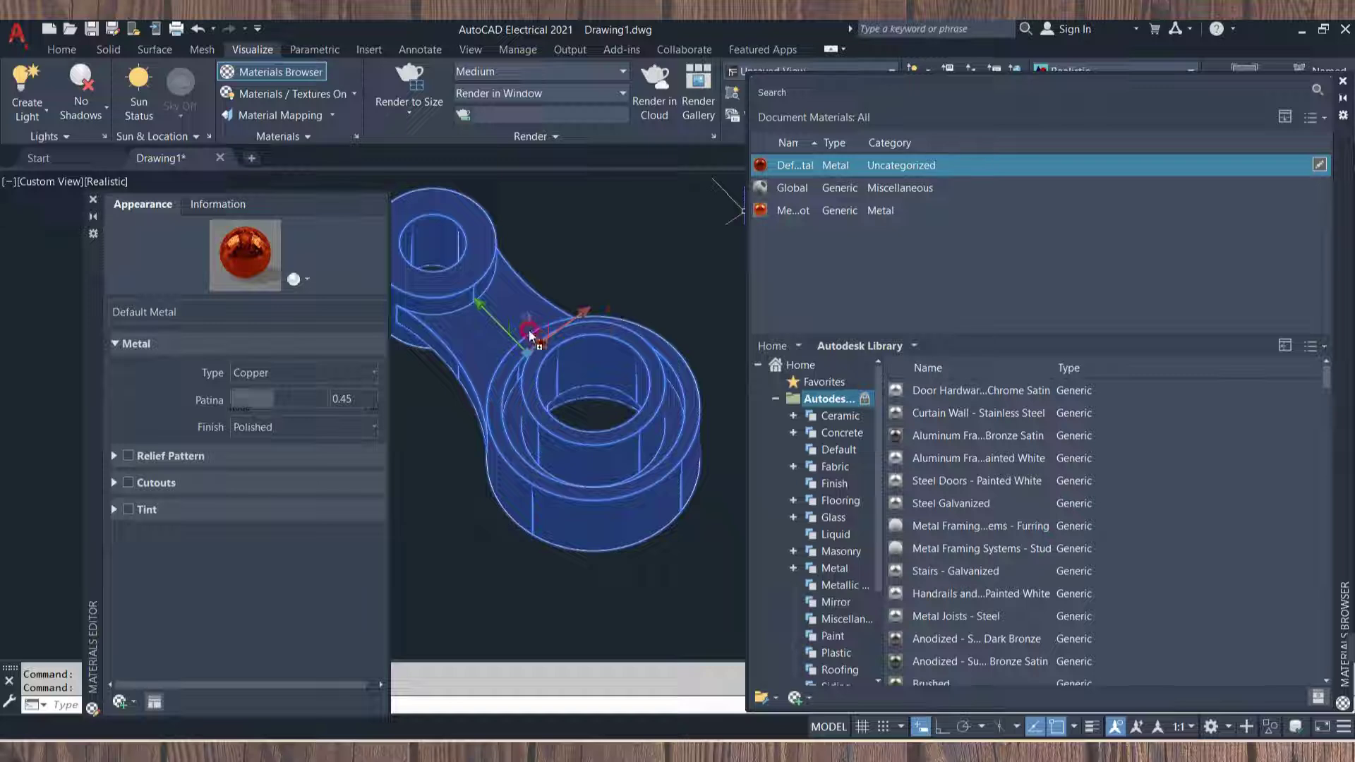
left_click_drag(529, 335, 526, 338)
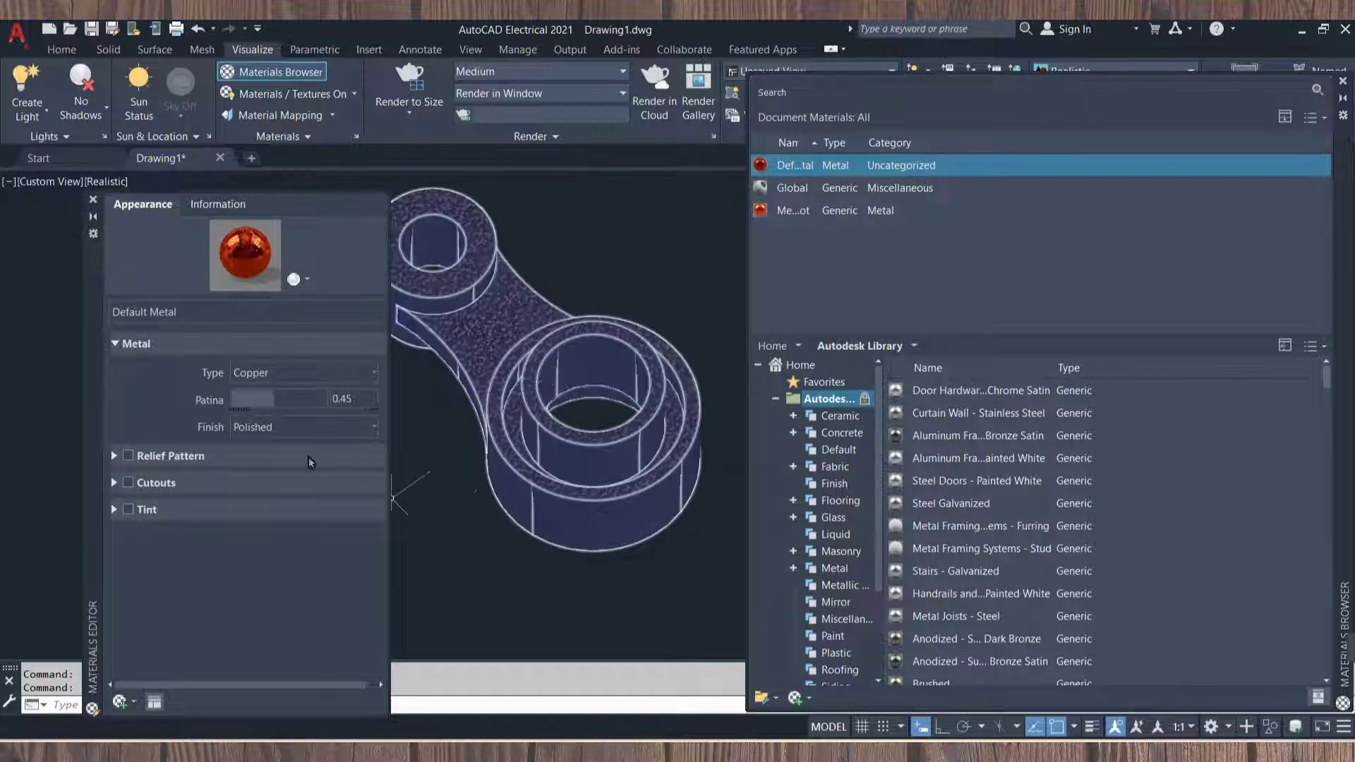
Set the copper material's finish to Polished.
mouse_move(261, 399)
left_mouse_down()
mouse_move(248, 400)
mouse_move(259, 407)
left_mouse_up()
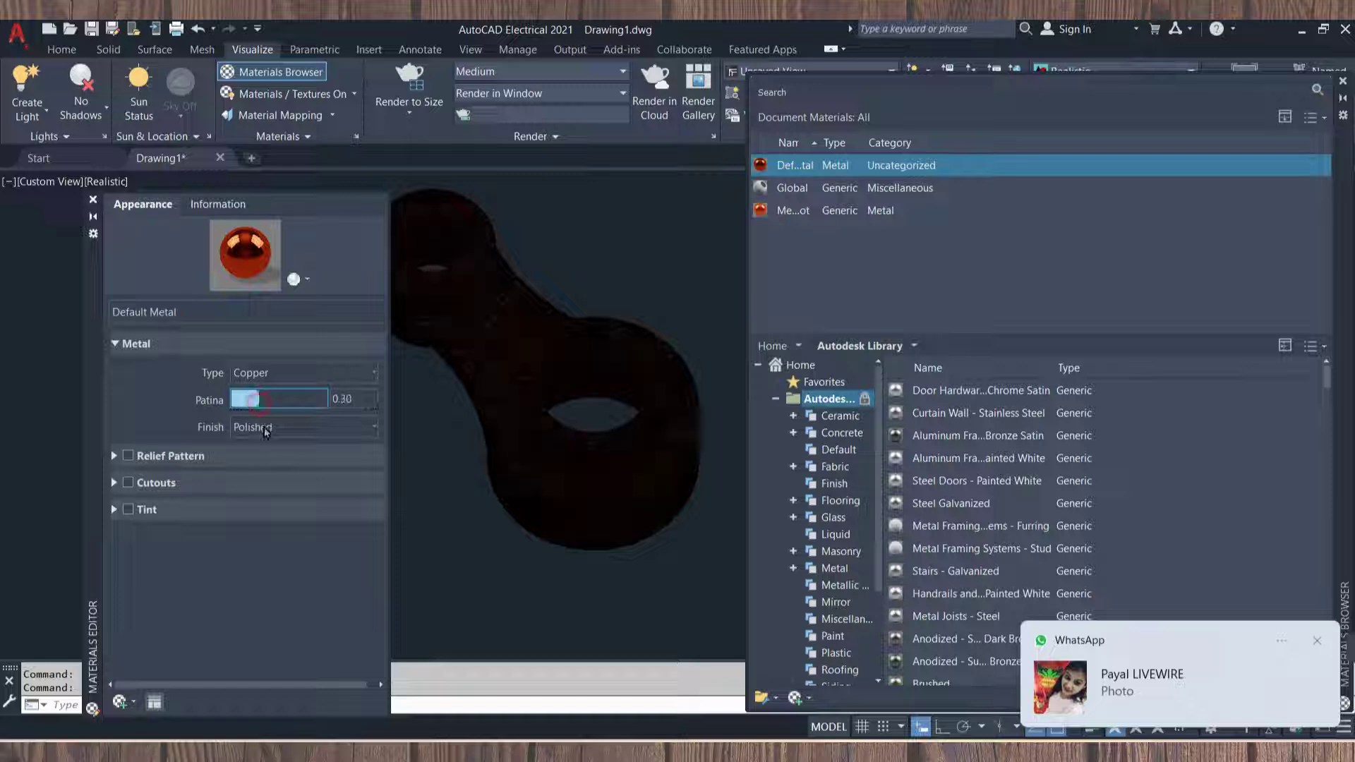
left_click(265, 427)
left_click(281, 471)
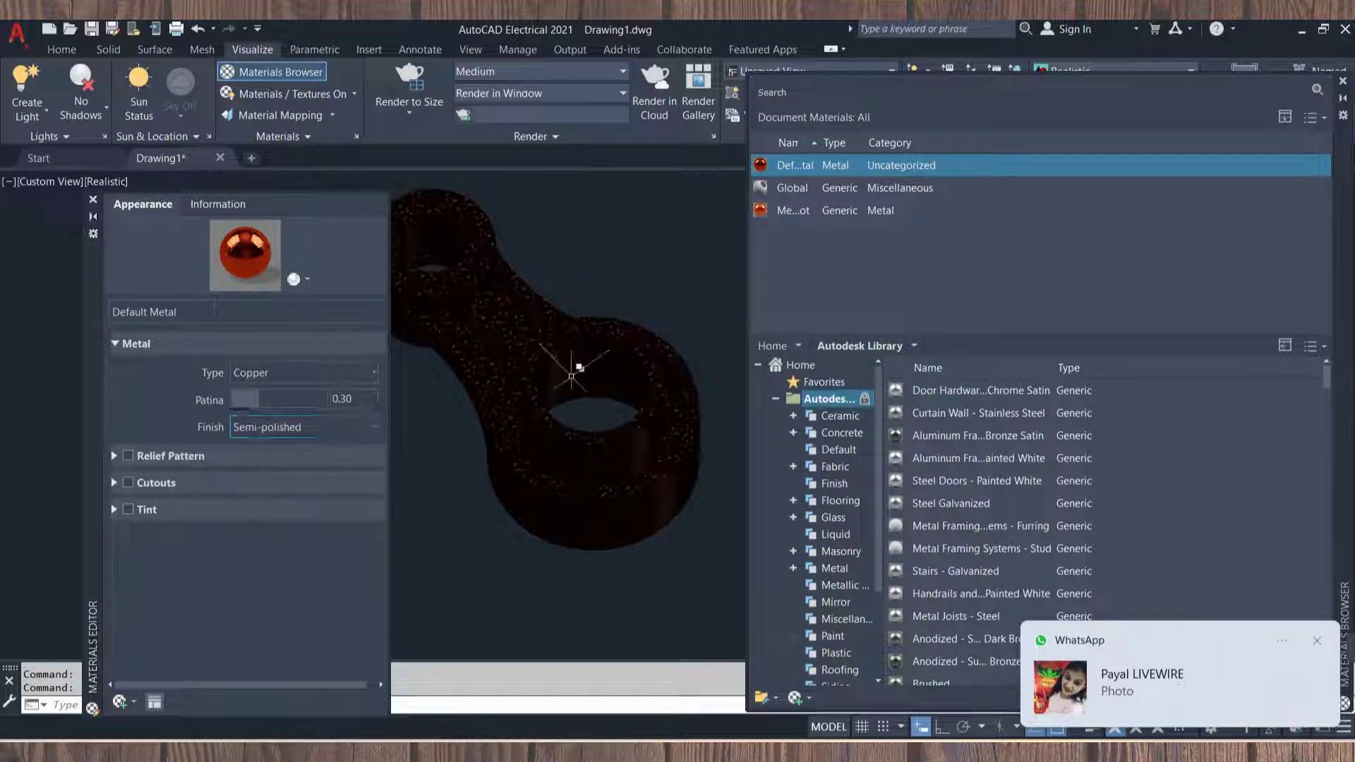
left_click(315, 425)
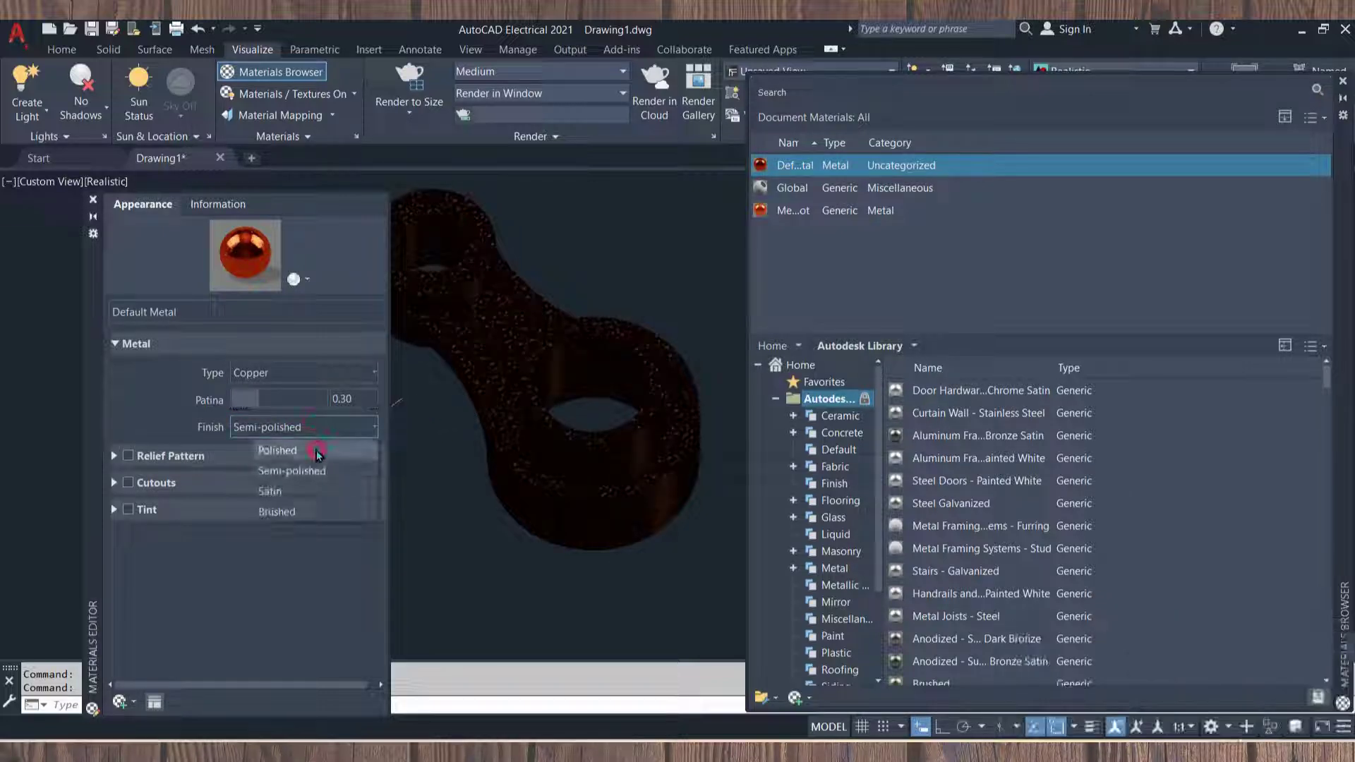
left_click(271, 444)
mouse_move(262, 406)
left_mouse_down()
mouse_move(308, 406)
mouse_move(244, 407)
mouse_move(274, 403)
left_mouse_up()
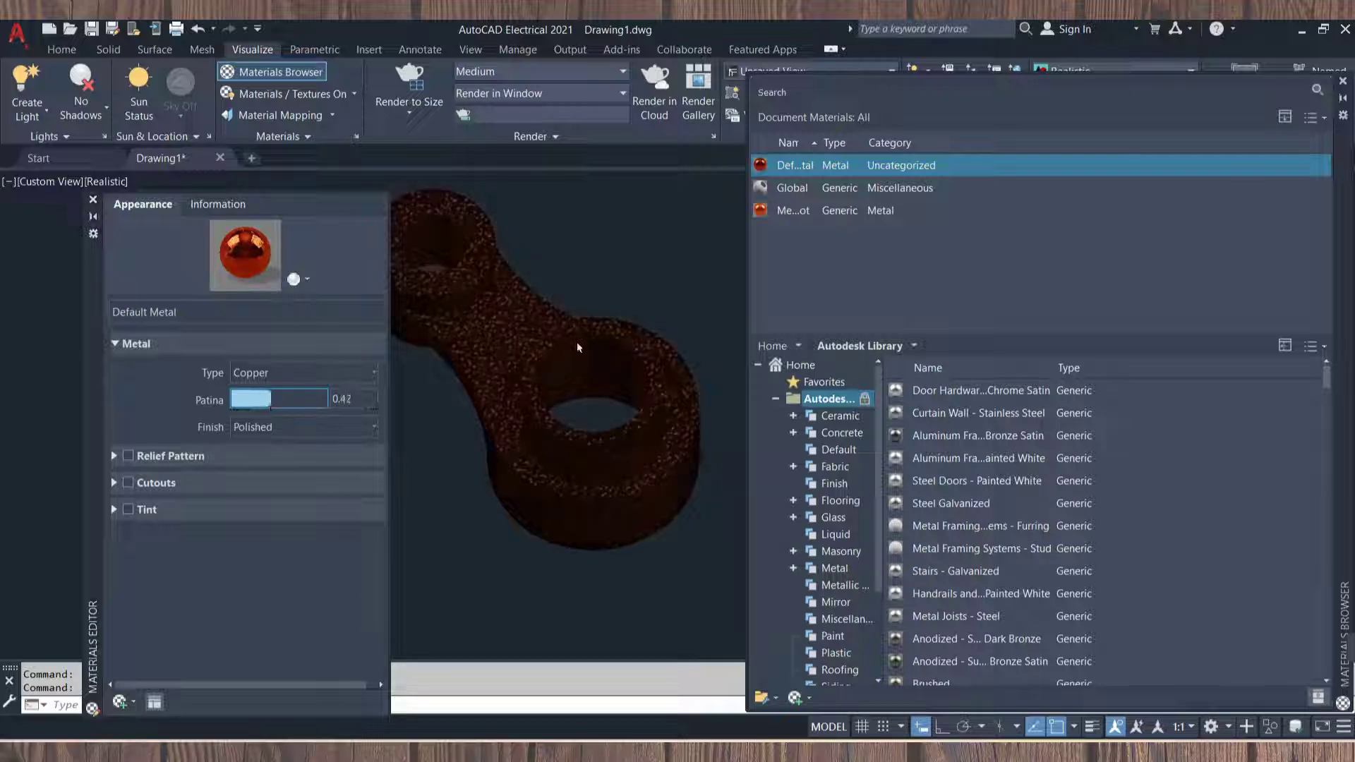
mouse_move(578, 347)
middle_mouse_down("shift")
mouse_move(522, 272)
mouse_move(546, 263)
mouse_move(568, 278)
middle_mouse_up("shift")
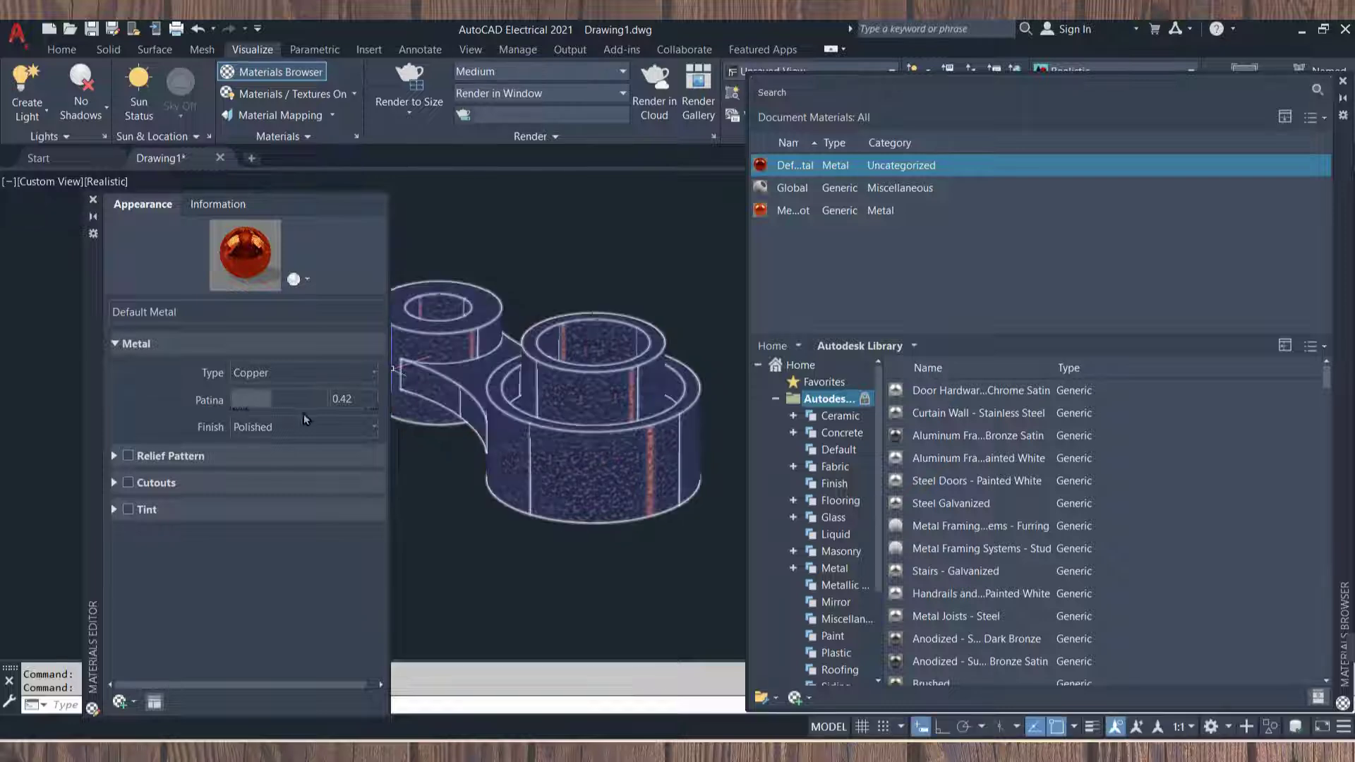
Set the copper patina to 0.50 and close the Materials Editor.
left_click_drag(266, 401, 267, 402)
left_click(350, 398)
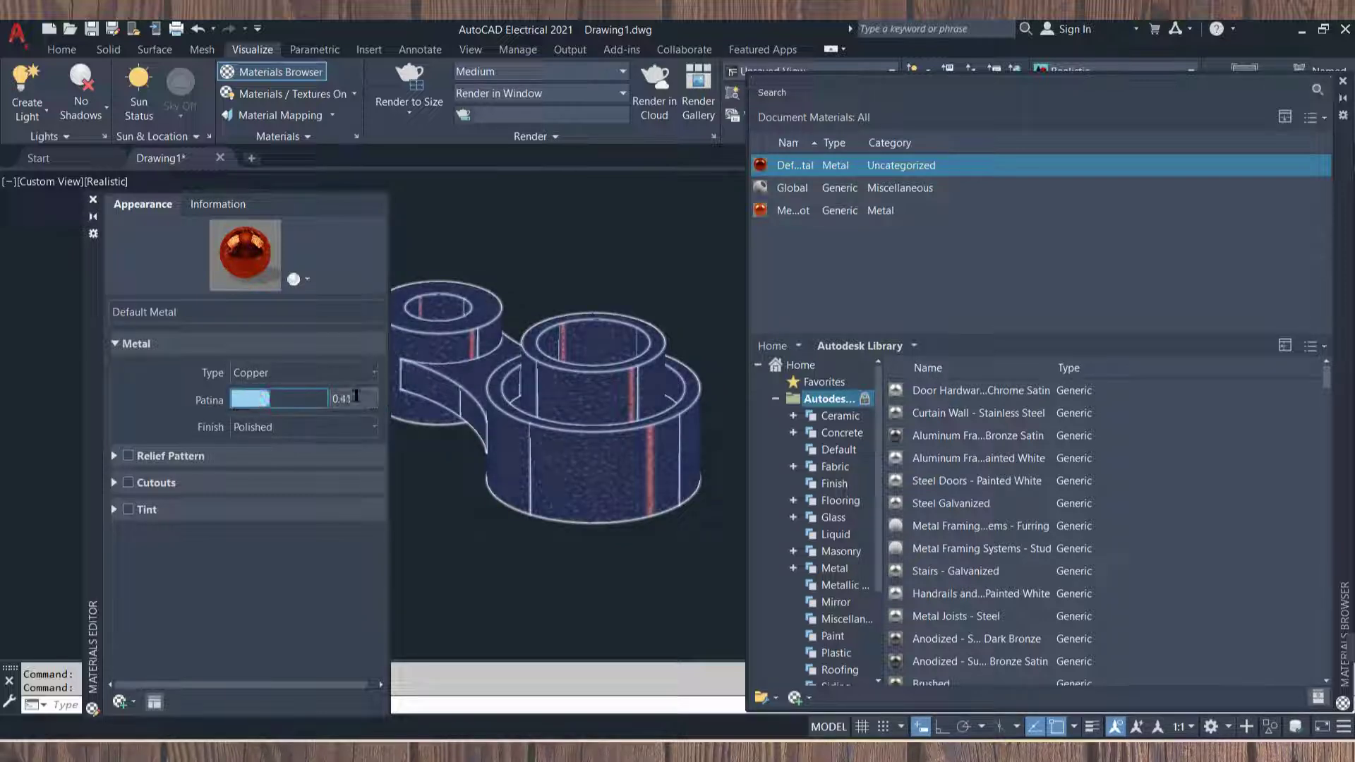
type("0.4")
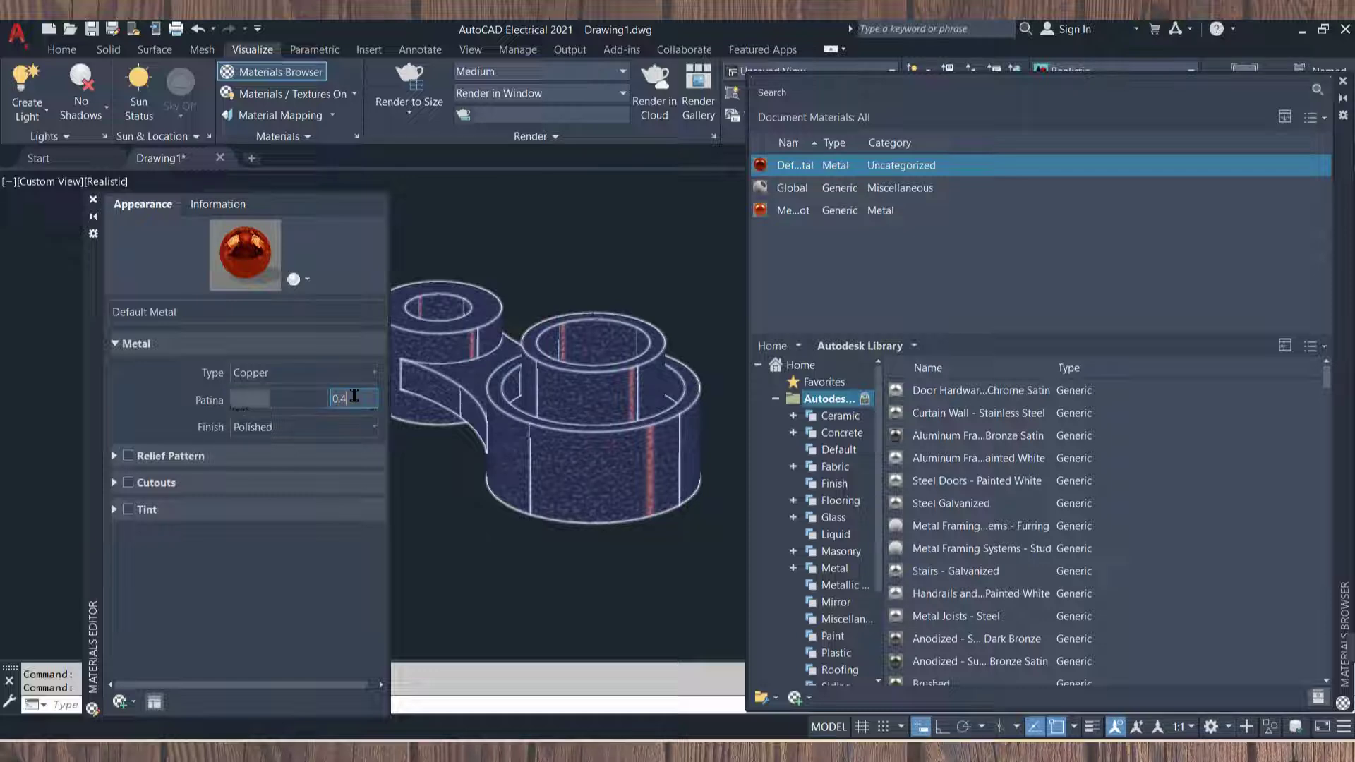
key("BackSpace")
type("5")
key("Return")
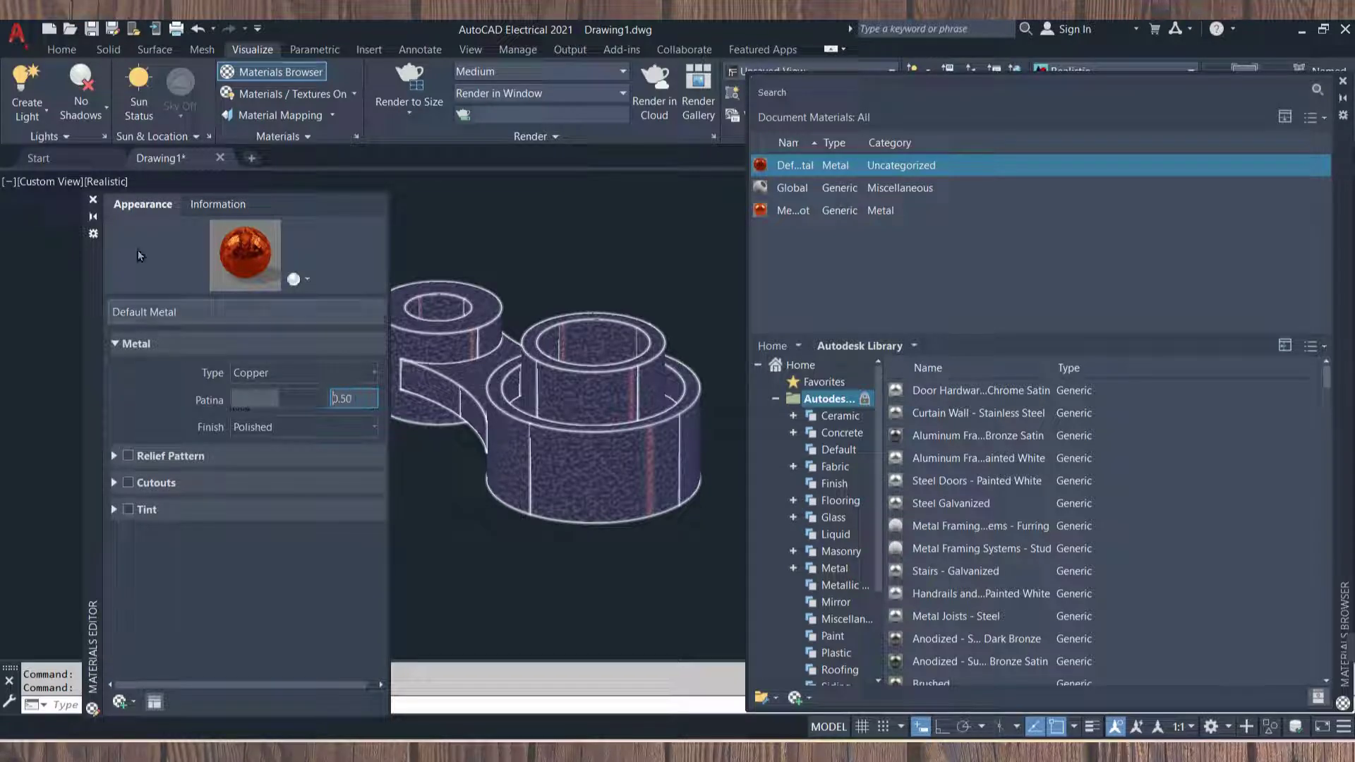
left_click(92, 200)
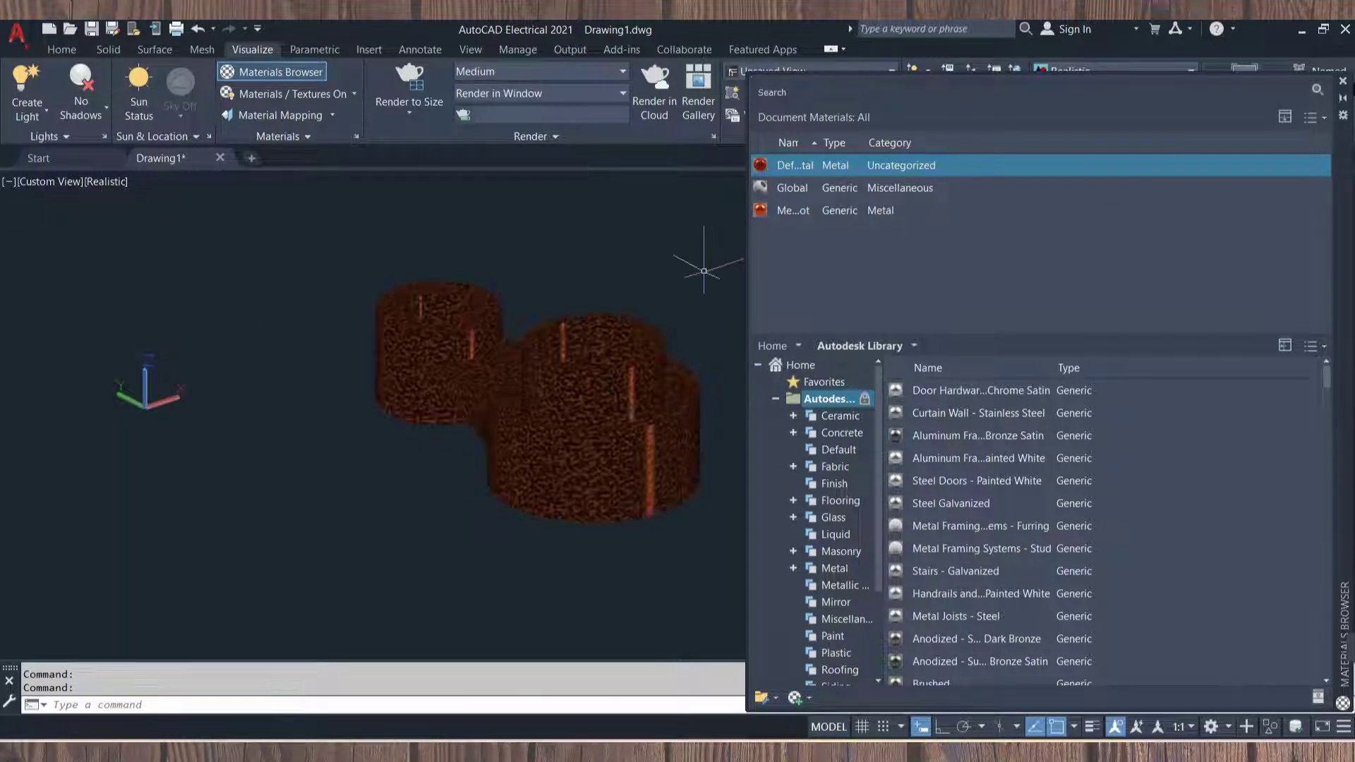
Close the Materials Browser and orbit the copper arm to an angled side view.
left_click(1342, 82)
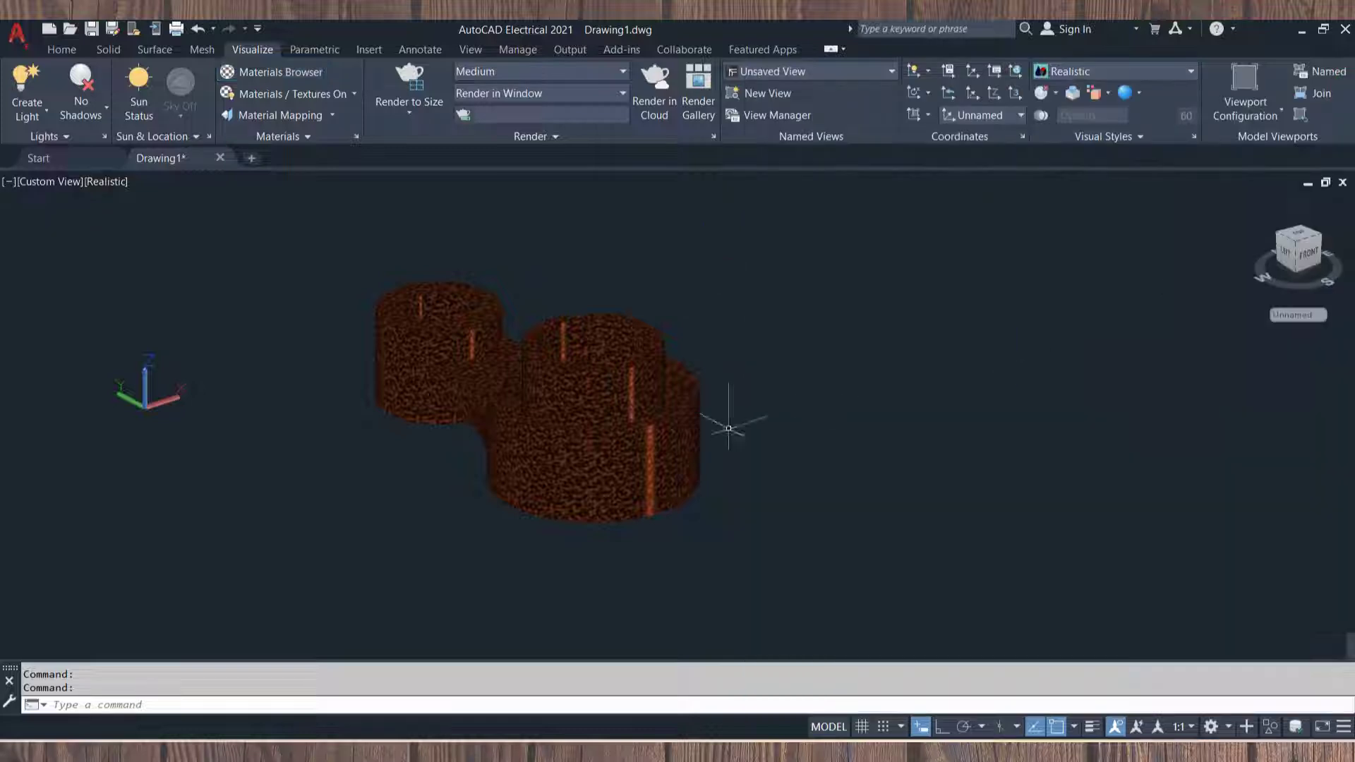
mouse_move(336, 446)
middle_mouse_down("shift")
mouse_move(323, 484)
mouse_move(226, 517)
mouse_move(94, 420)
mouse_move(78, 371)
mouse_move(113, 321)
mouse_move(191, 294)
mouse_move(424, 293)
mouse_move(608, 372)
mouse_move(644, 432)
mouse_move(663, 559)
mouse_move(339, 552)
mouse_move(266, 433)
mouse_move(236, 514)
mouse_move(268, 586)
middle_mouse_up("shift")
mouse_move(273, 588)
middle_mouse_down("shift")
mouse_move(336, 453)
mouse_move(362, 499)
mouse_move(297, 505)
mouse_move(115, 469)
mouse_move(75, 426)
middle_mouse_up("shift")
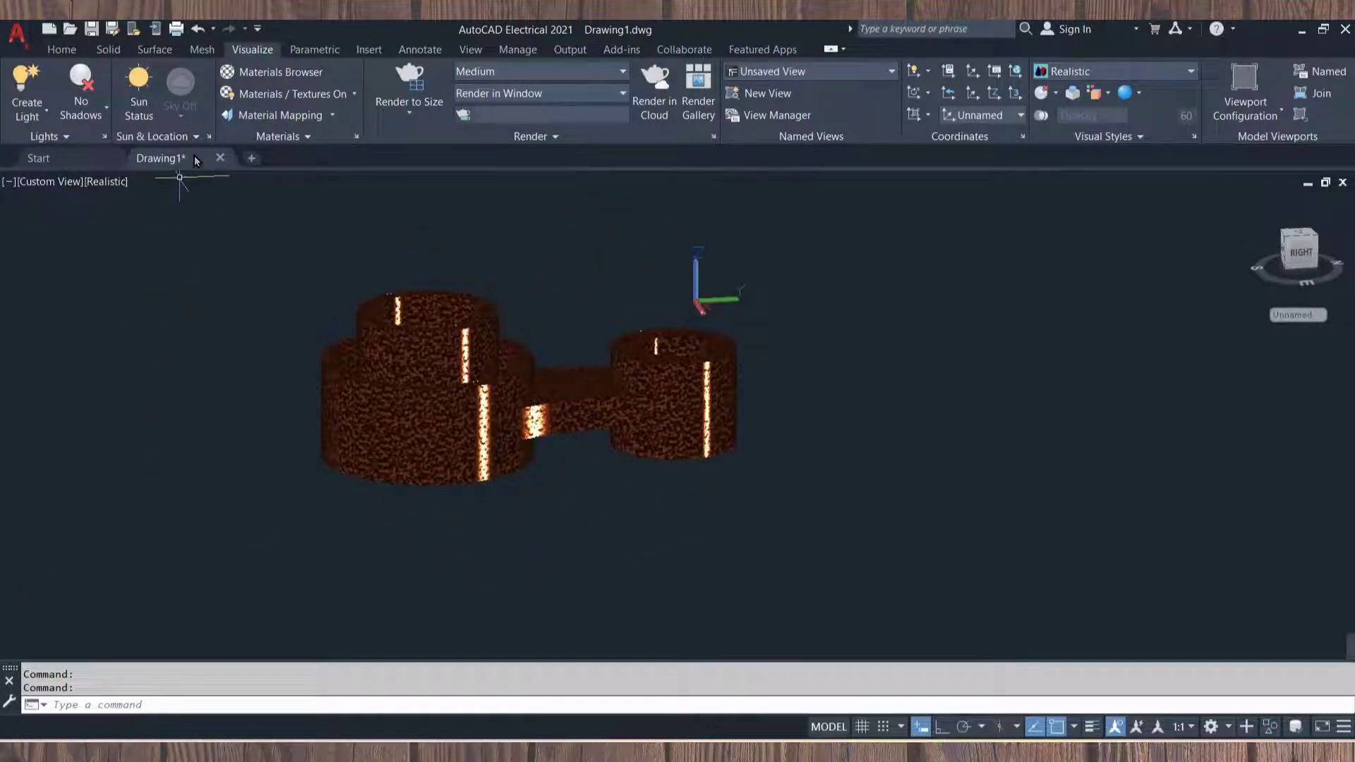
Switch to Layout1, activate its viewport and orbit the arm to an isometric view.
mouse_move(161, 157)
left_click(229, 233)
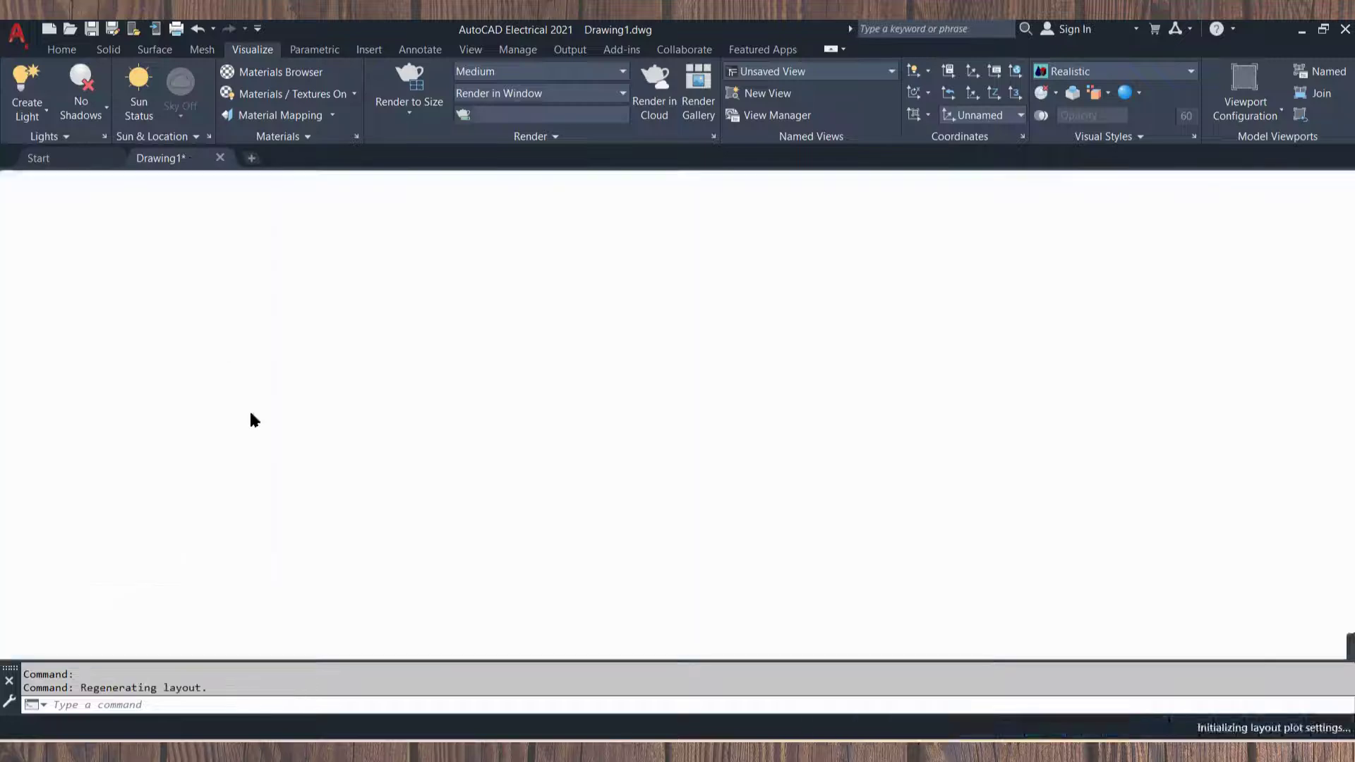
middle_click(678, 416, "shift")
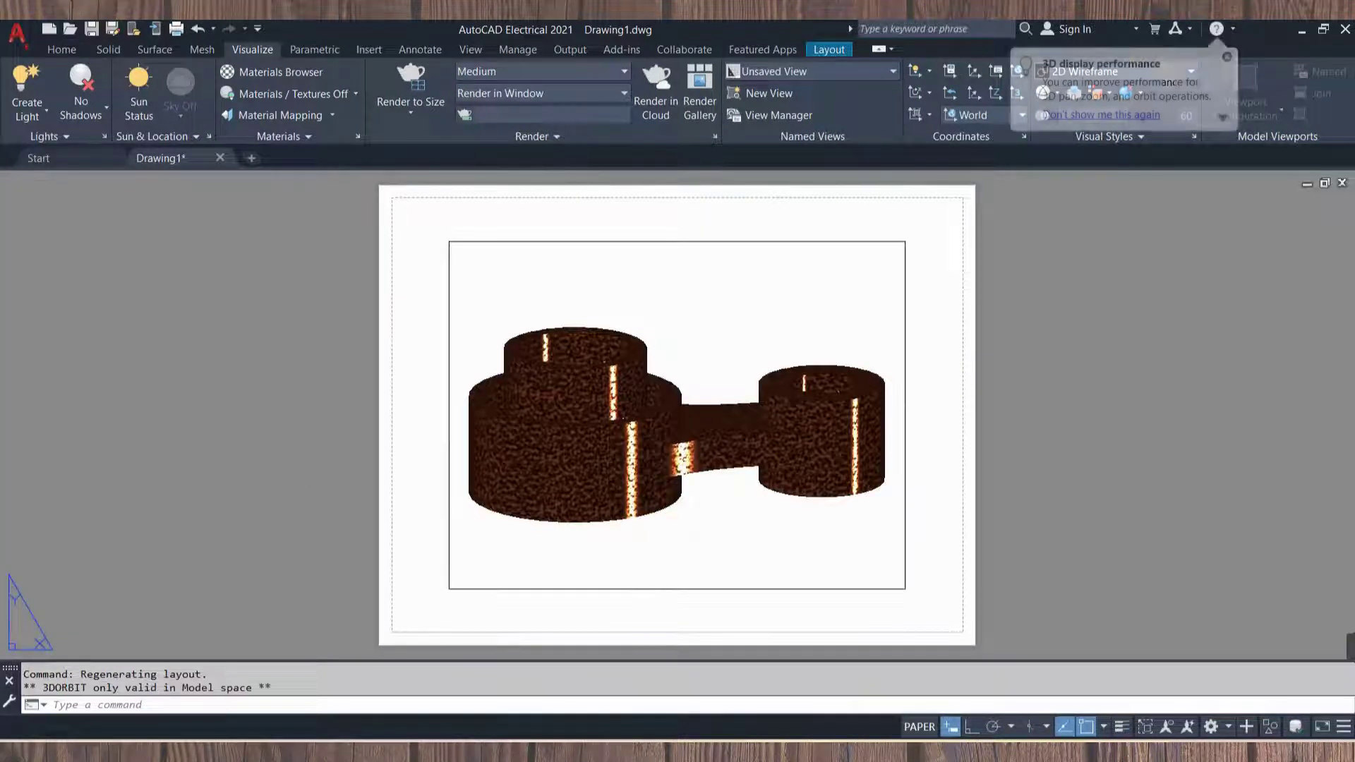
double_click(623, 282)
mouse_move(621, 286)
middle_mouse_down("shift")
mouse_move(803, 427)
mouse_move(764, 378)
mouse_move(772, 360)
mouse_move(751, 388)
mouse_move(741, 366)
mouse_move(642, 382)
mouse_move(852, 393)
mouse_move(847, 468)
middle_mouse_up("shift")
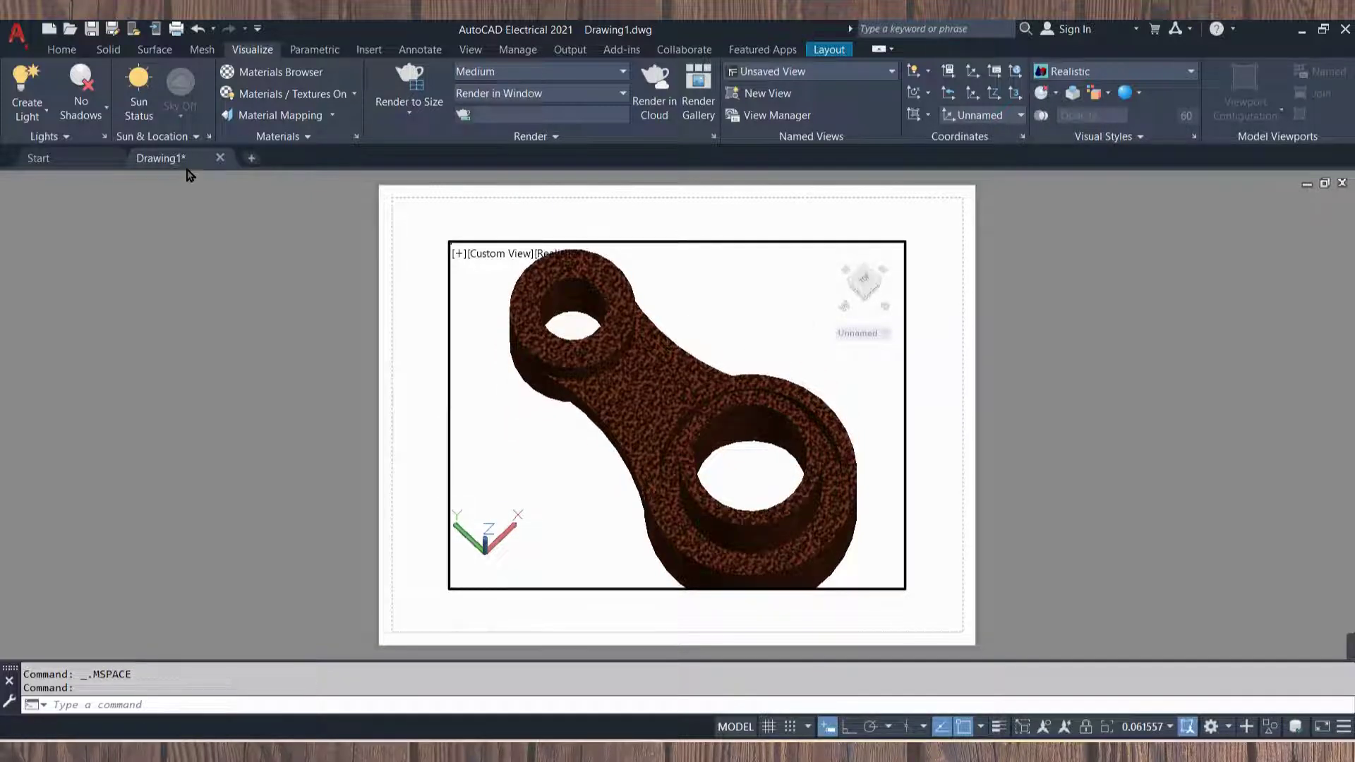